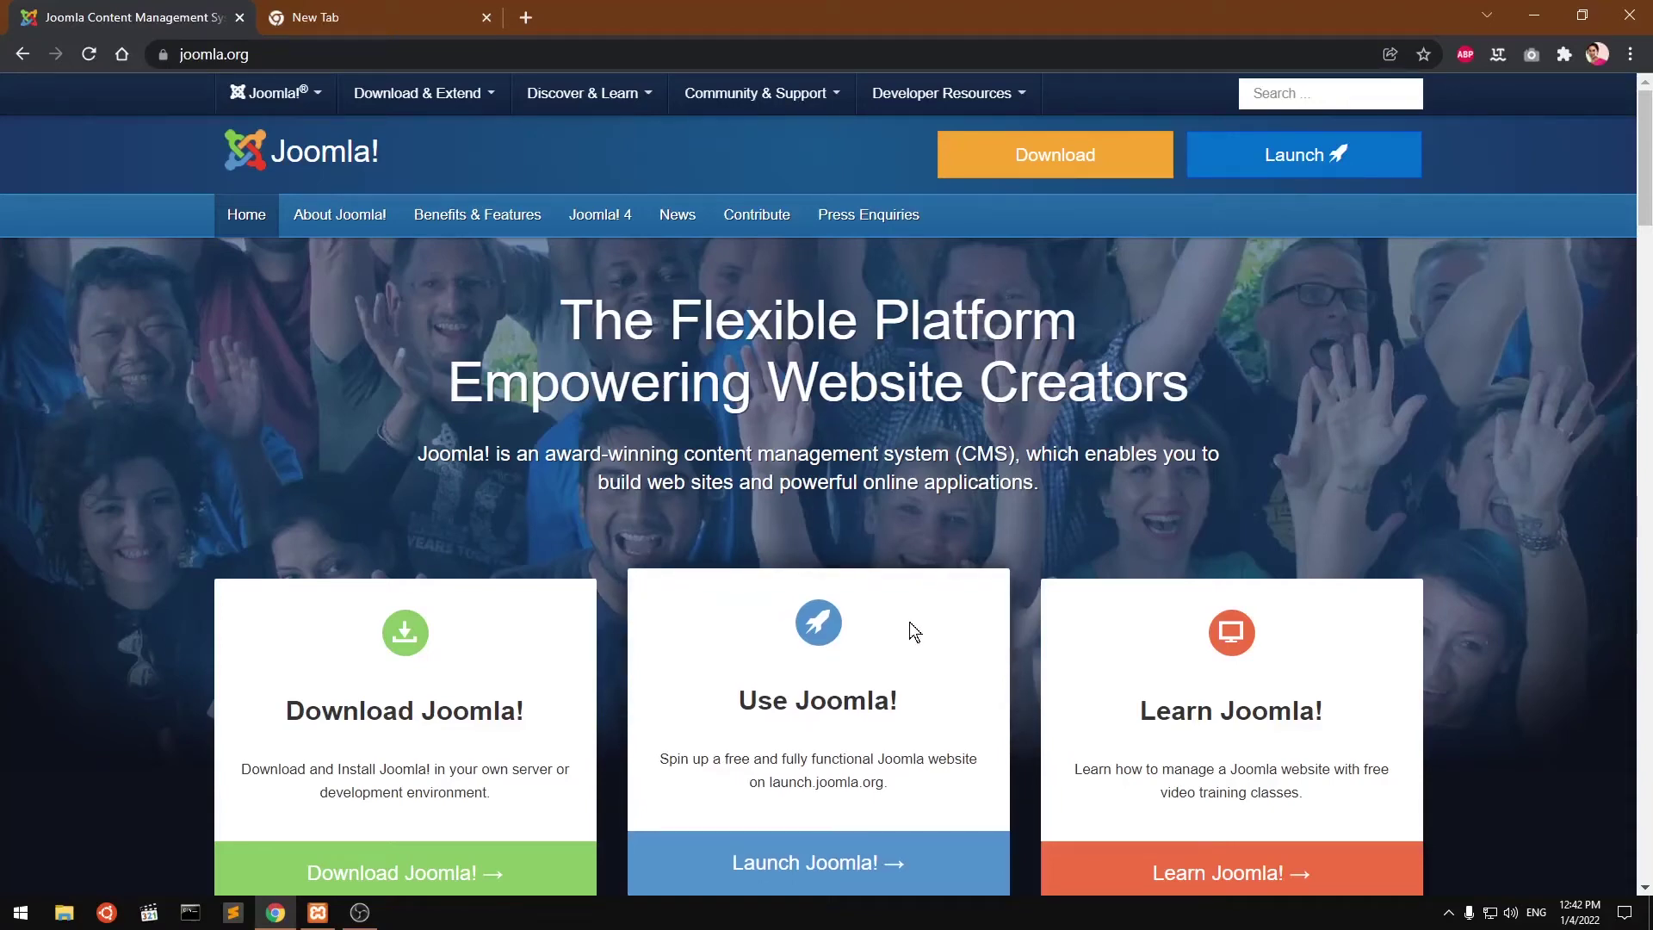
scroll(910, 621, "down", 5)
scroll(910, 621, "down", 2)
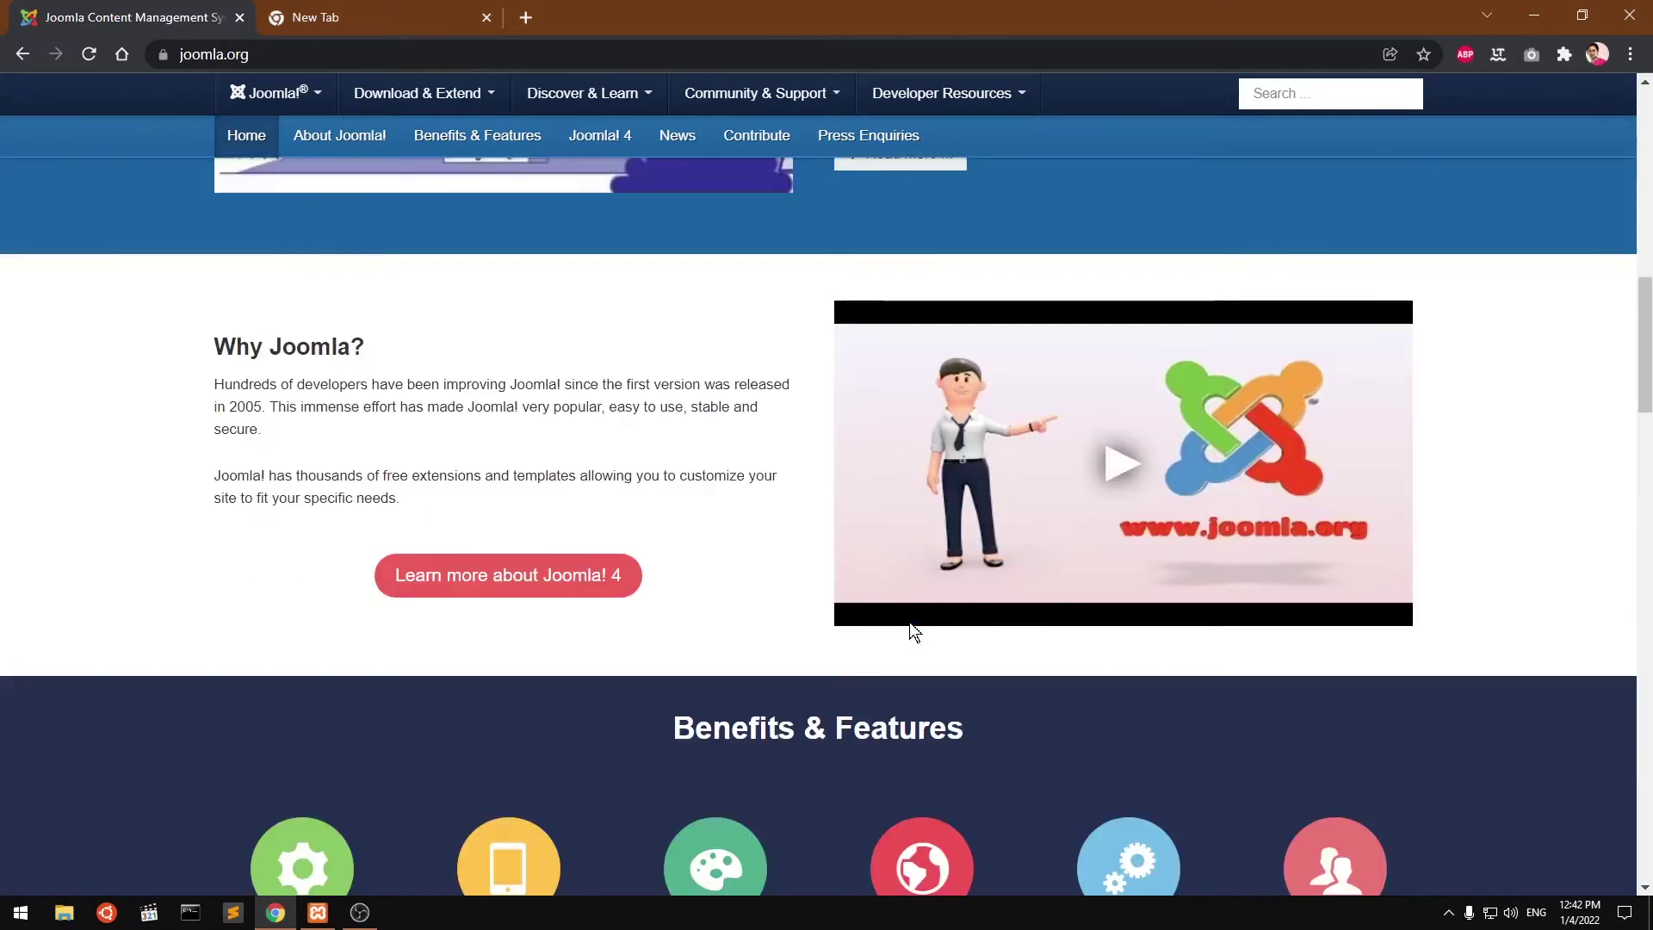
scroll(910, 622, "down", 1)
scroll(909, 620, "down", 2)
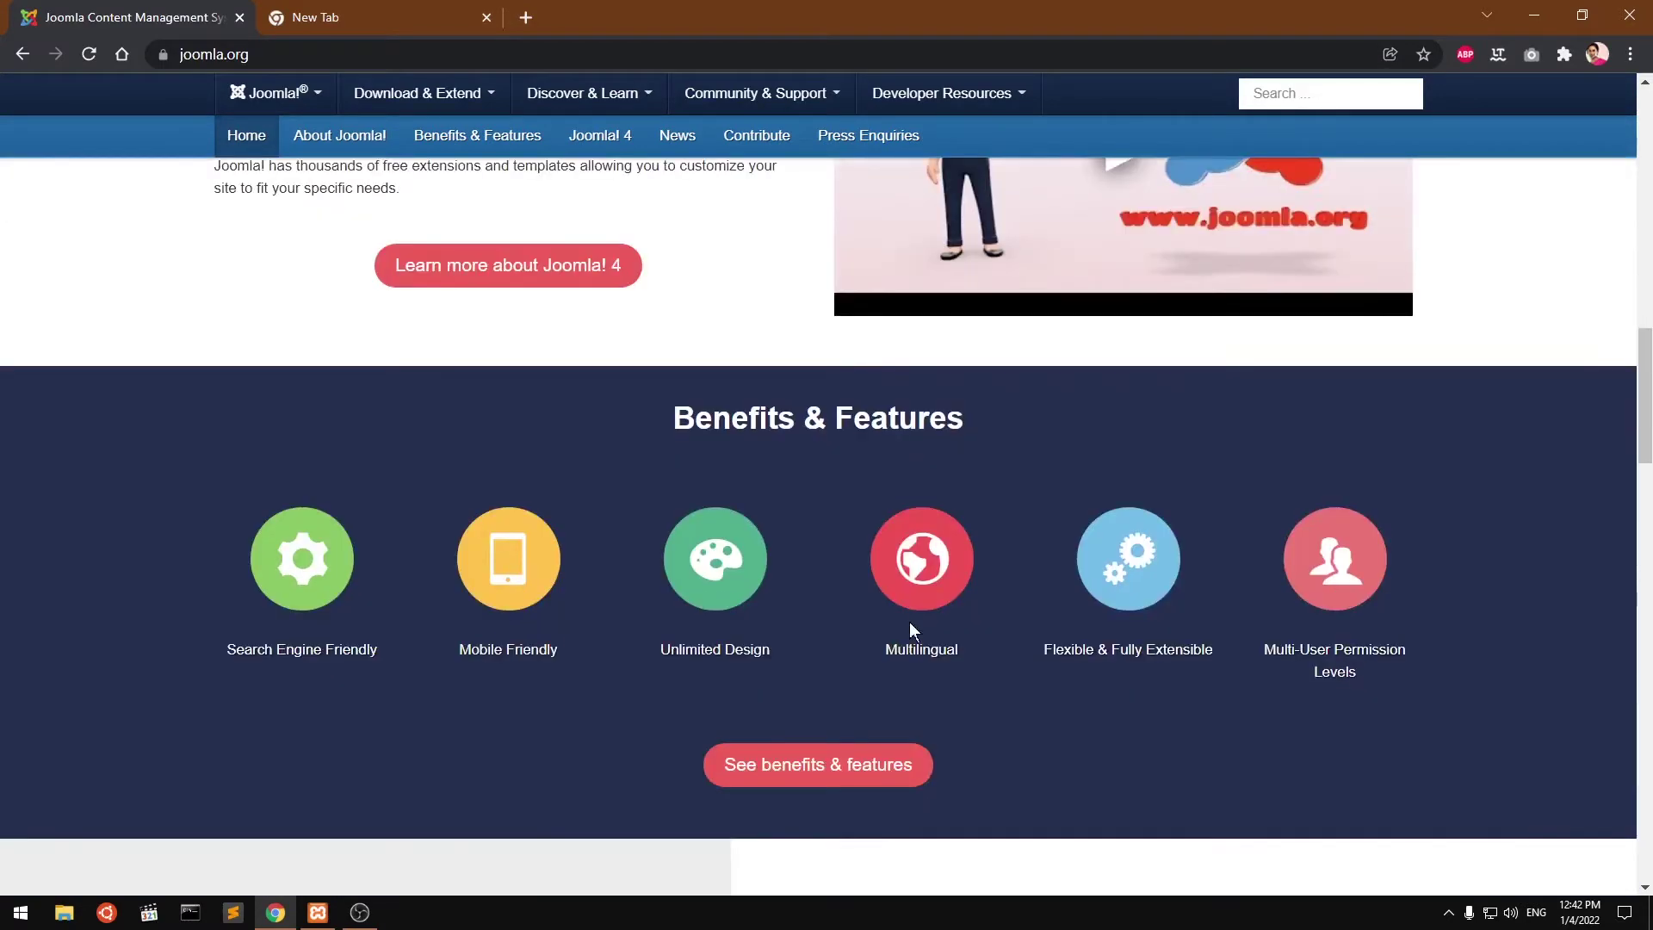
scroll(910, 621, "down", 2)
scroll(910, 621, "down", 3)
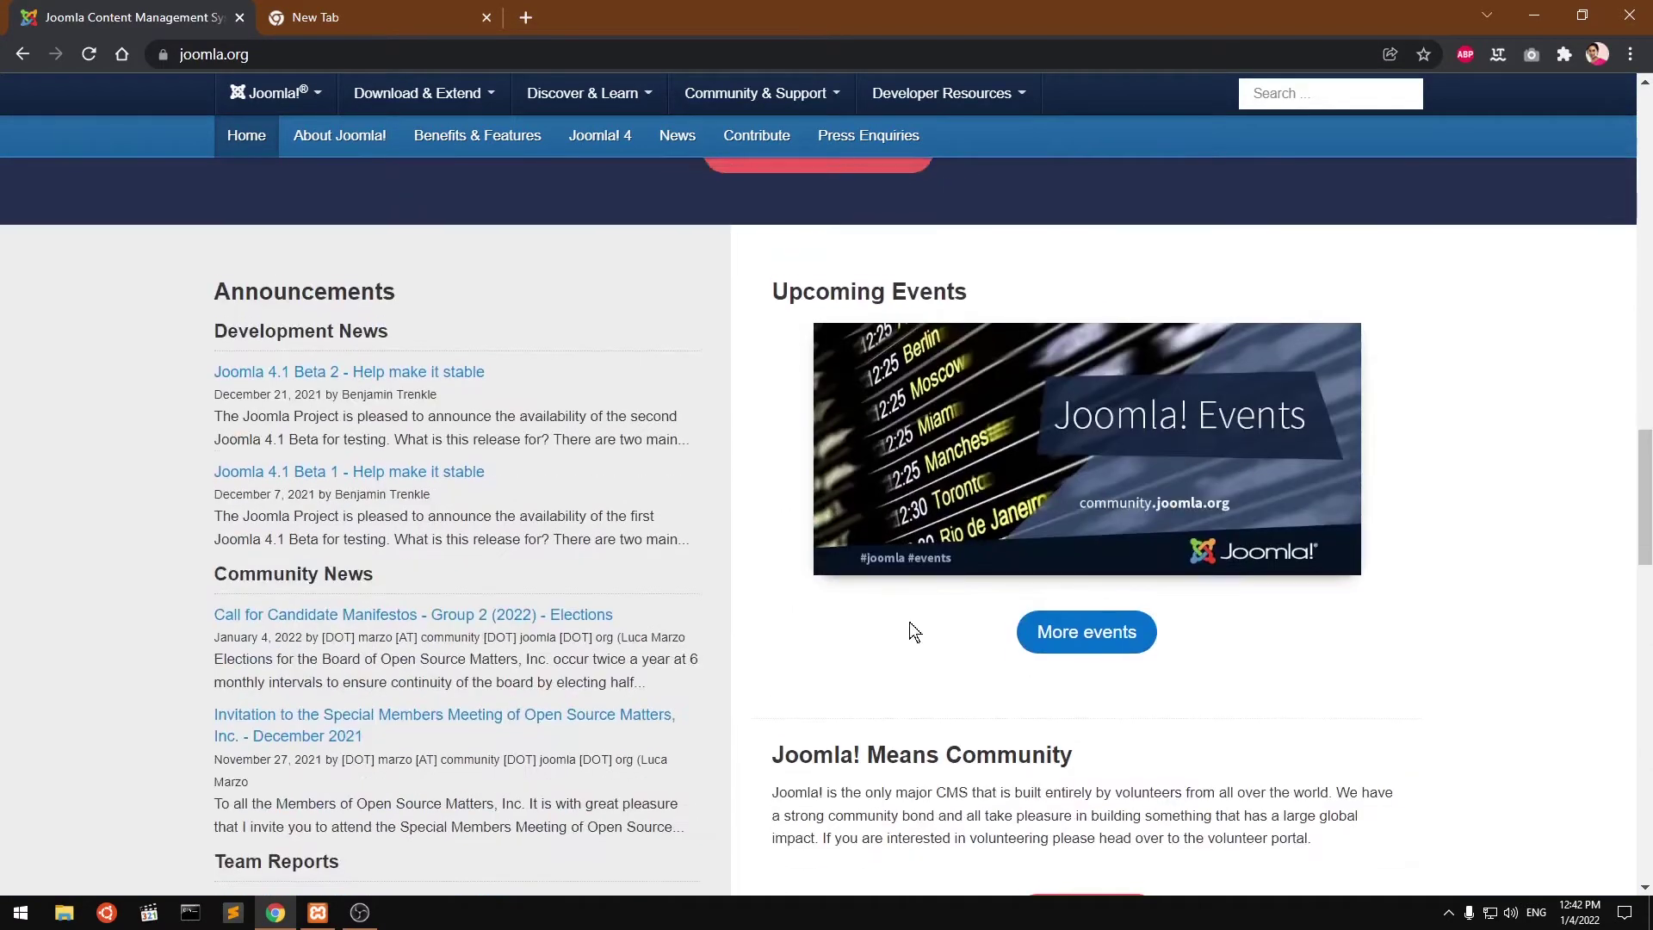
scroll(910, 623, "up", 4)
scroll(910, 624, "up", 4)
scroll(909, 624, "up", 3)
scroll(909, 624, "up", 2)
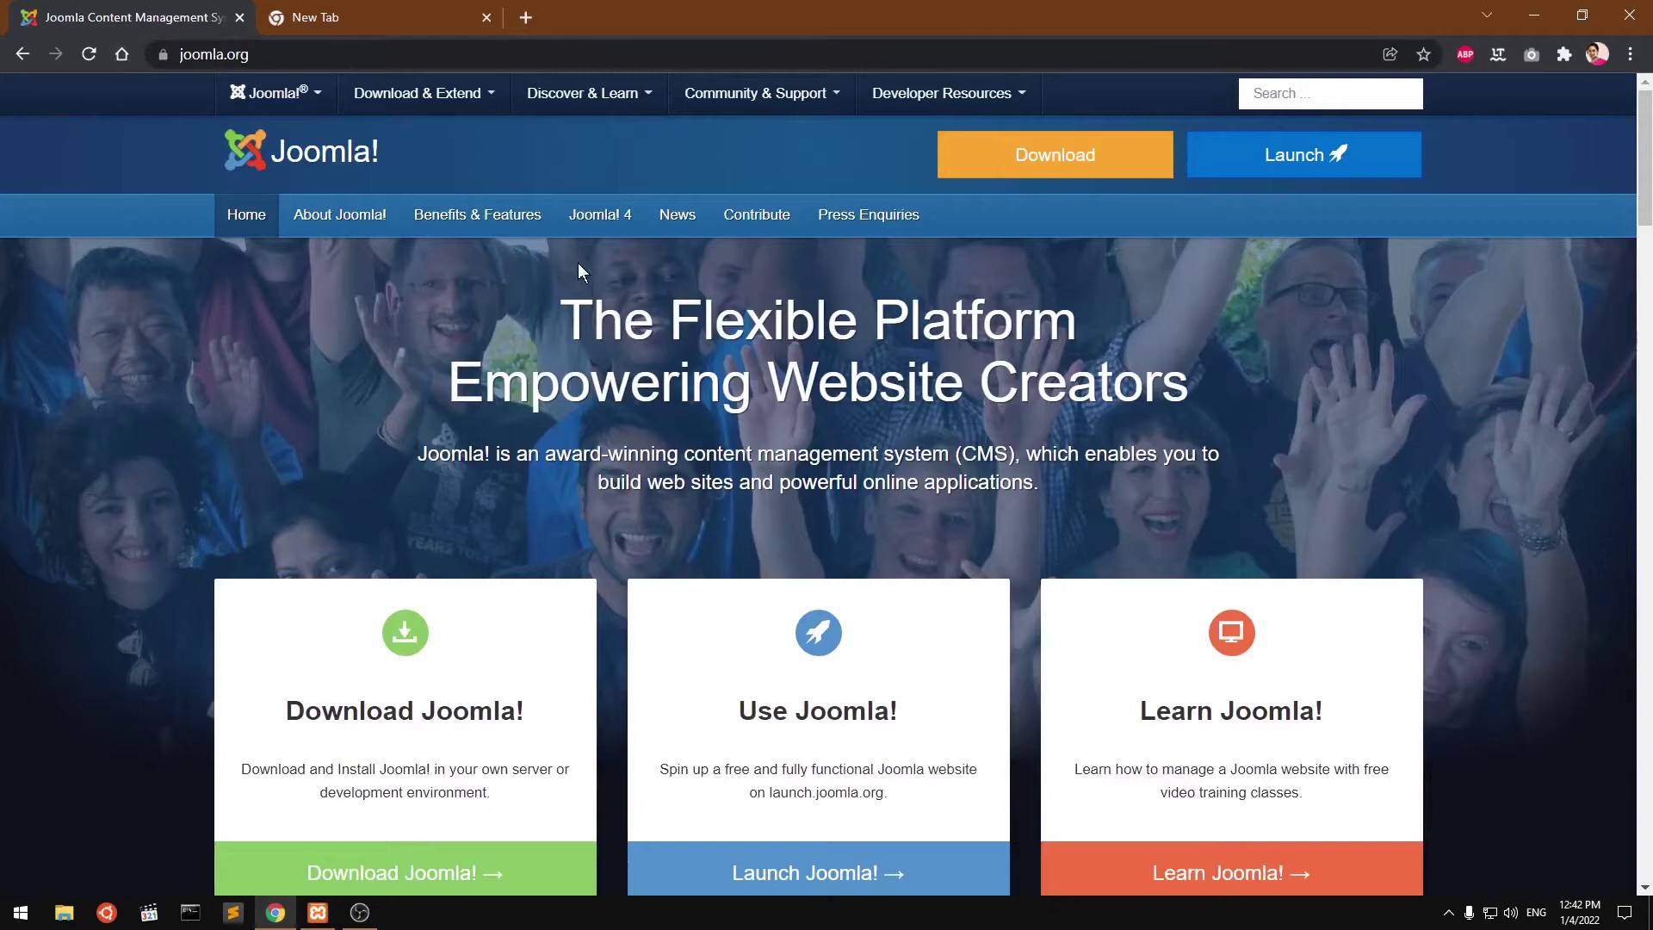
Go to the Joomla 4 page from the joomla.org navigation bar
left_click(599, 219)
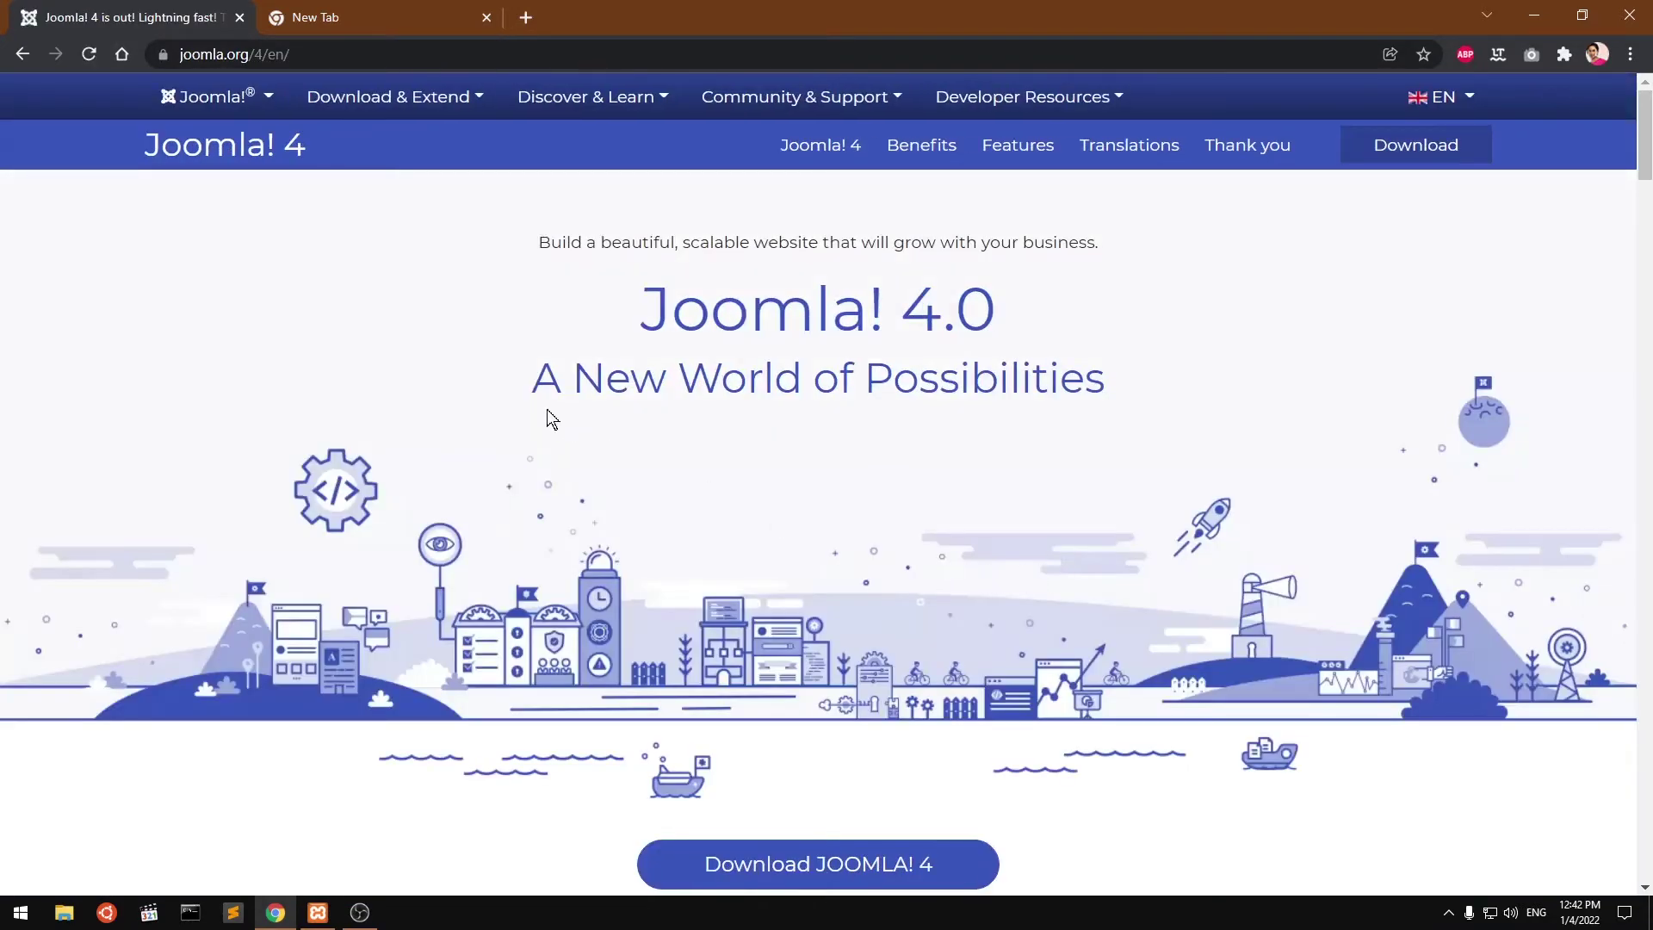
Highlight the 'A New World of Possibilities' heading, close the empty tab, and bring up XAMPP
left_click_drag(509, 380, 1154, 381)
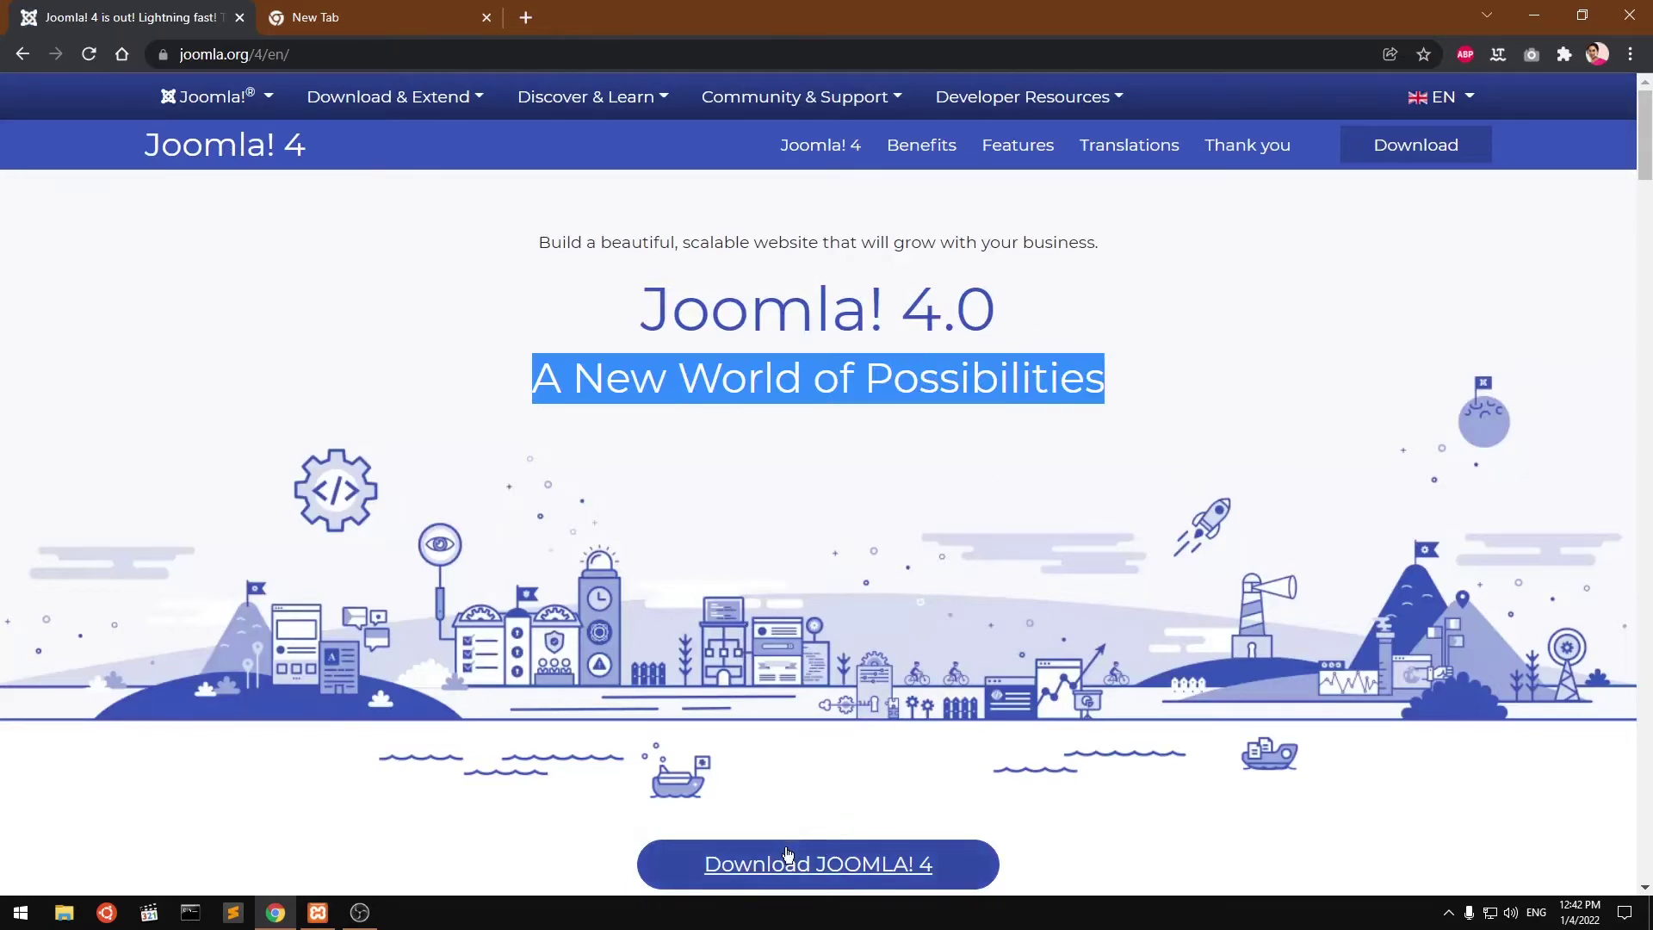
left_click(421, 16)
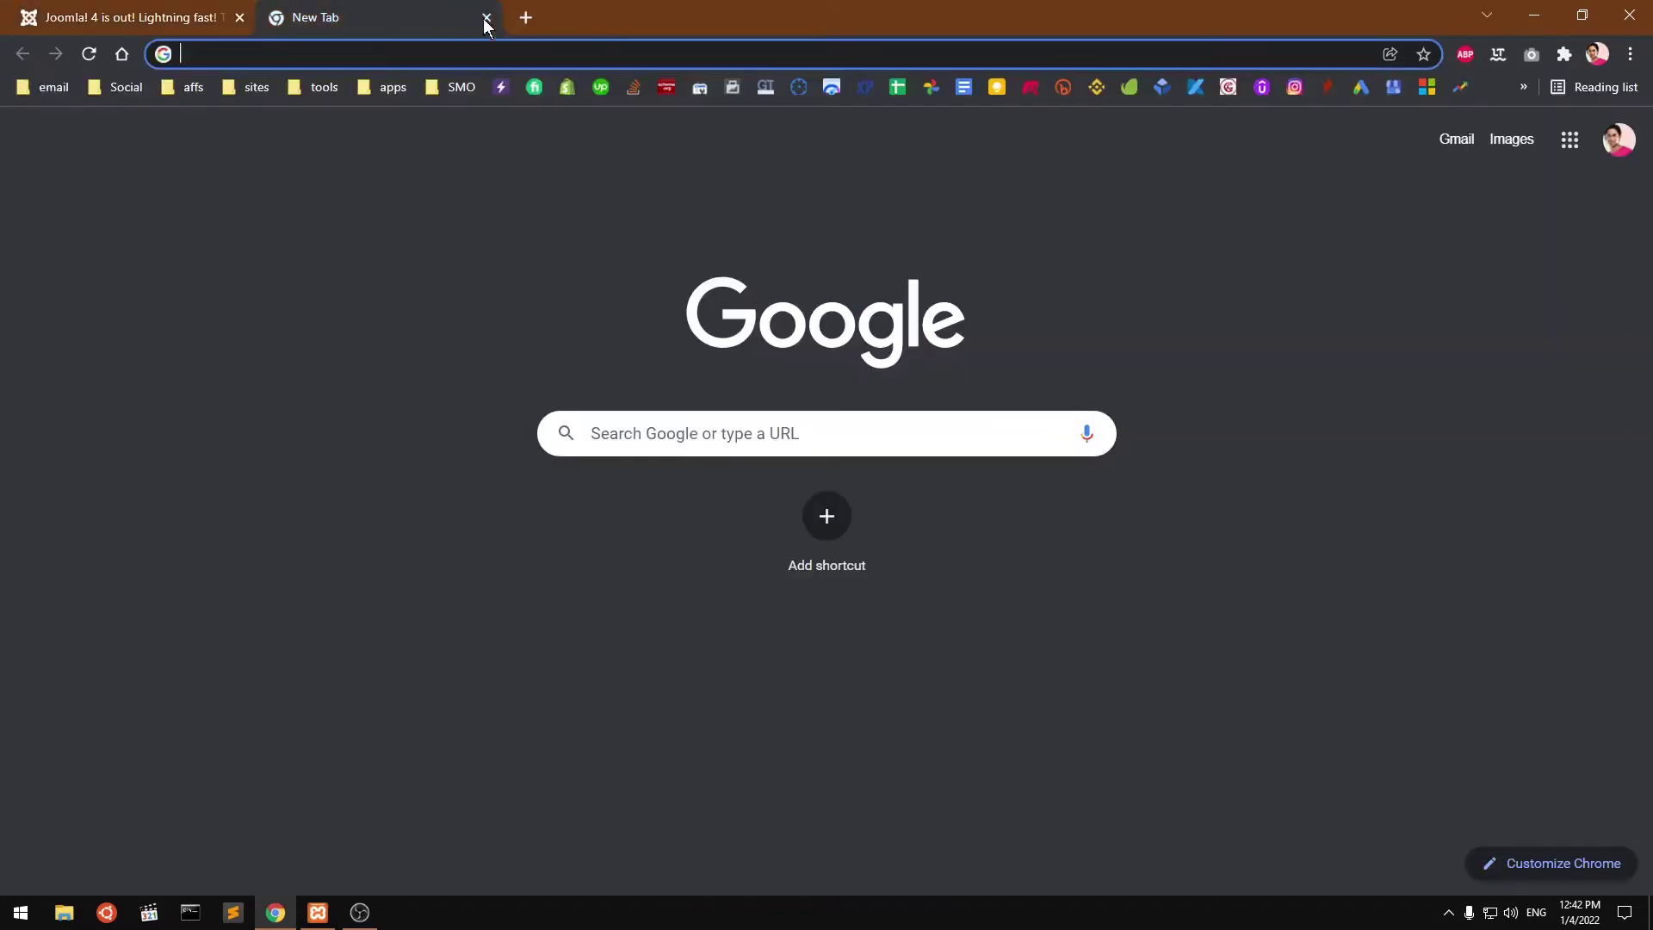
left_click(487, 21)
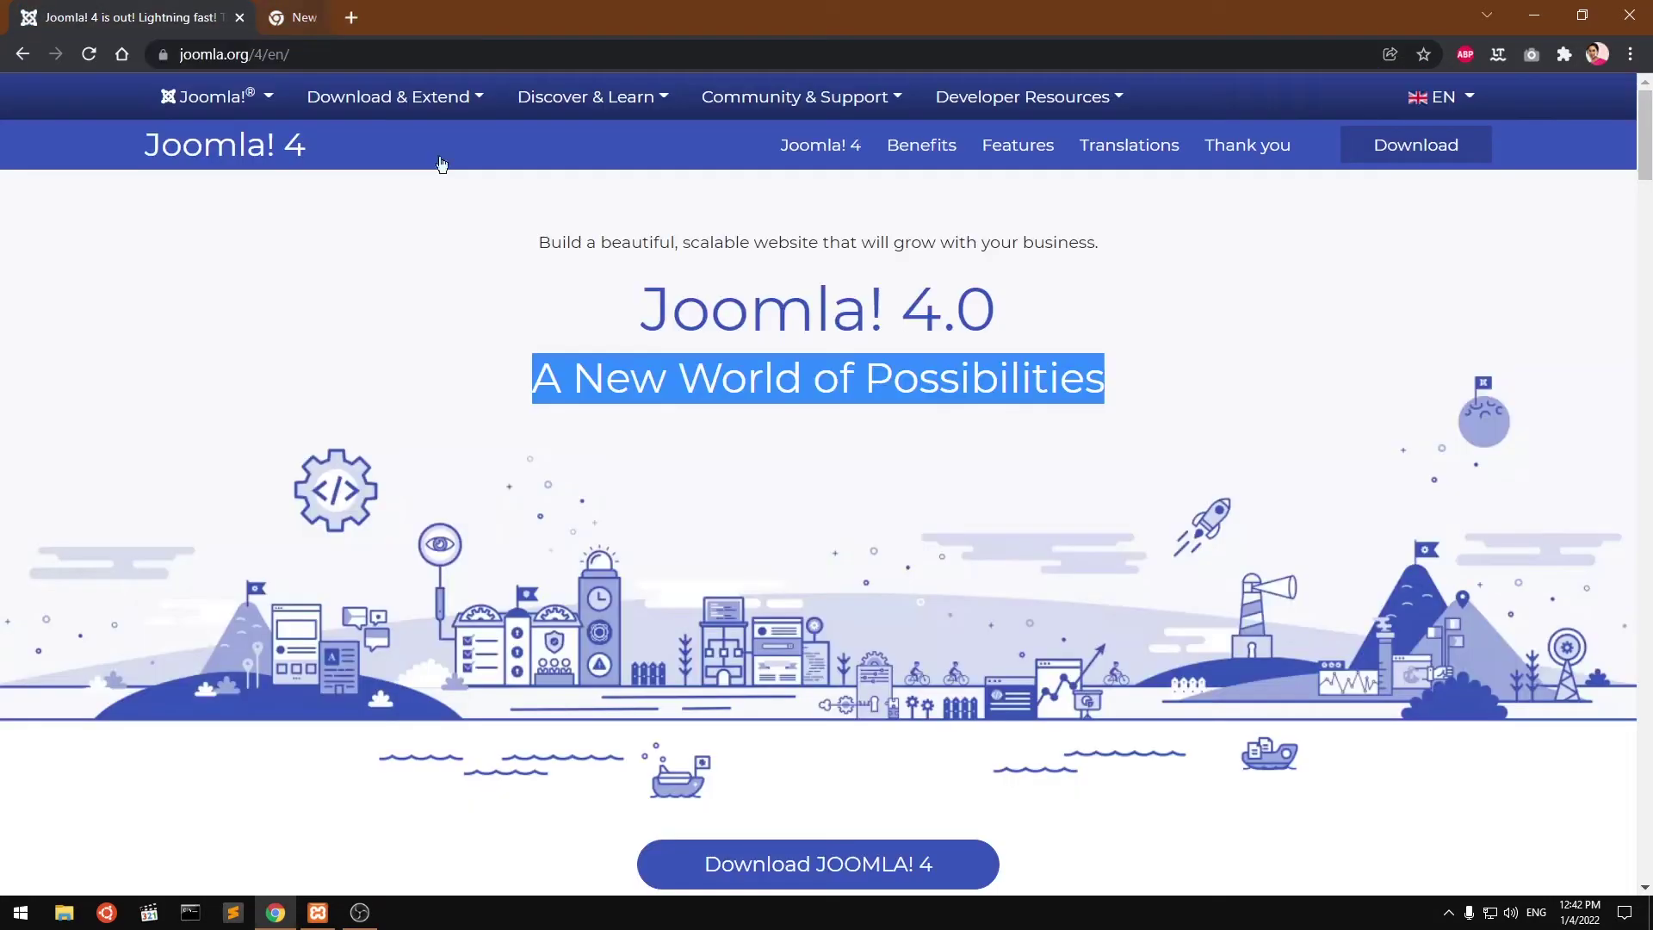
left_click(323, 914)
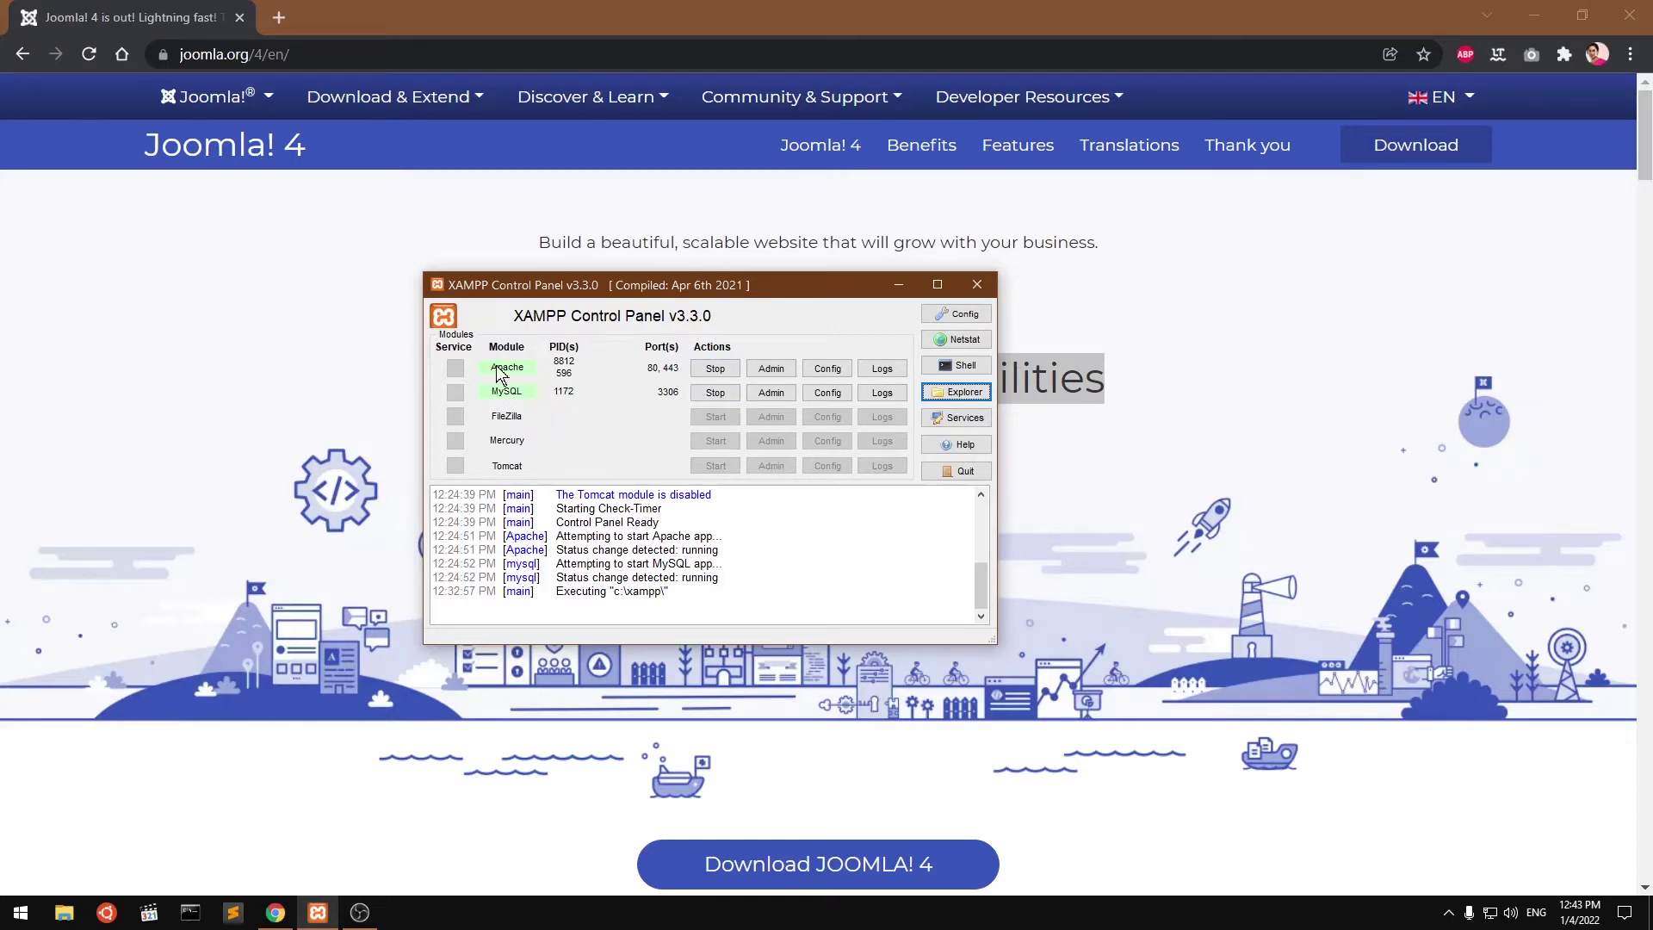
Open Apache's Admin dashboard in the browser and return to XAMPP Control Panel
left_click(771, 368)
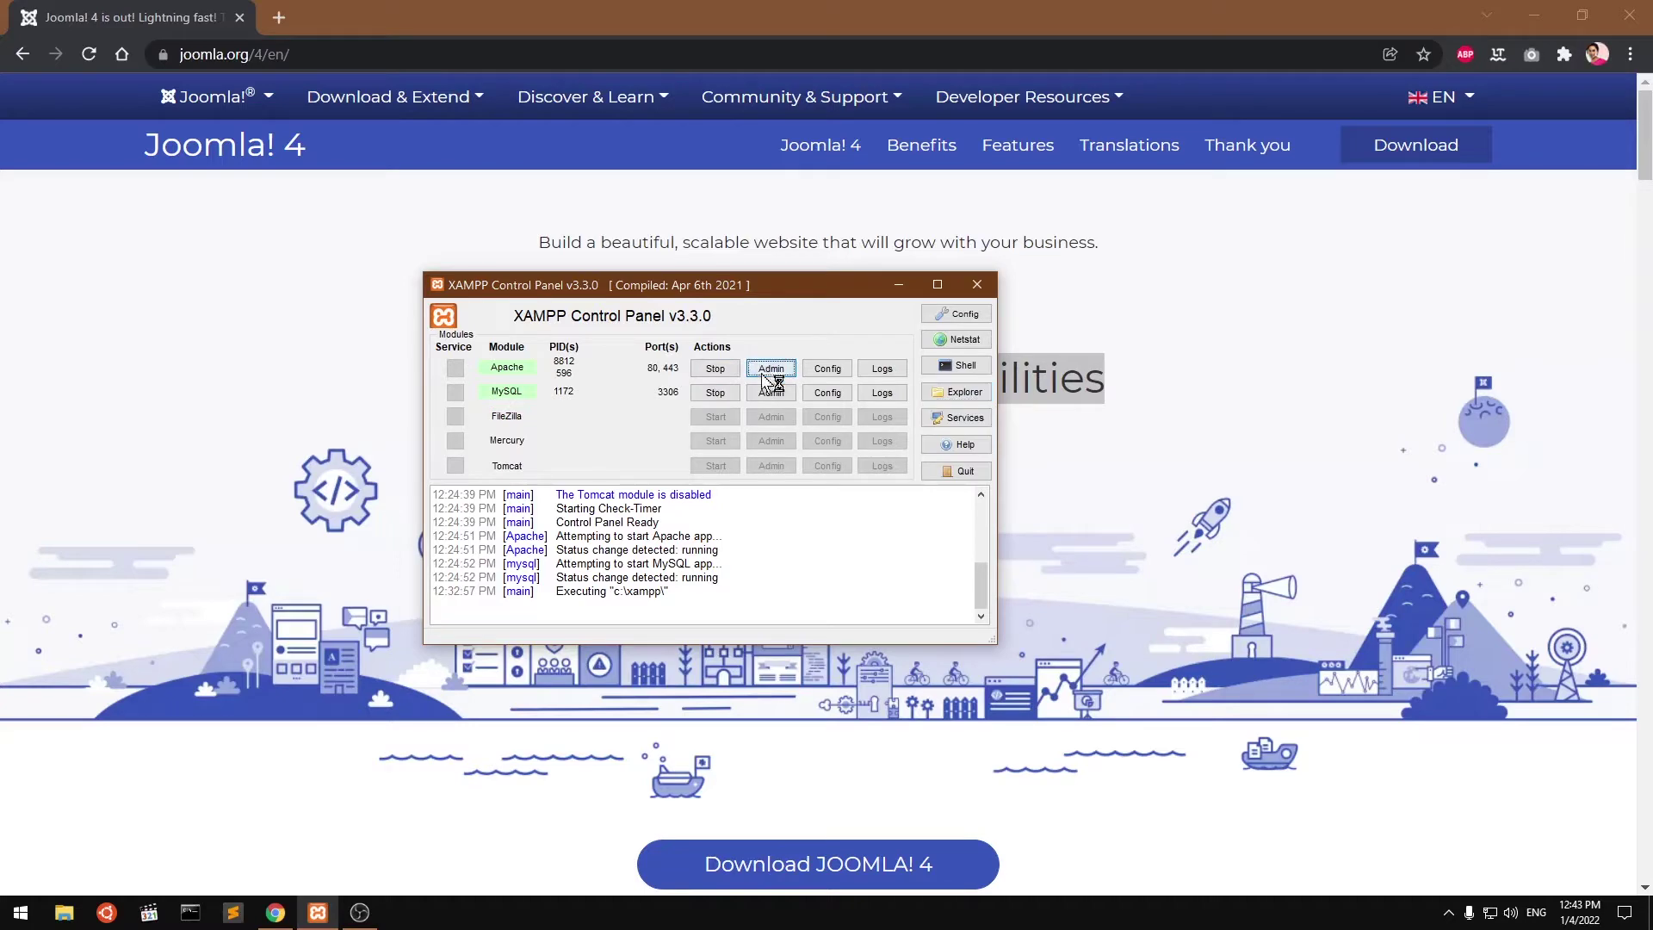
left_click(316, 911)
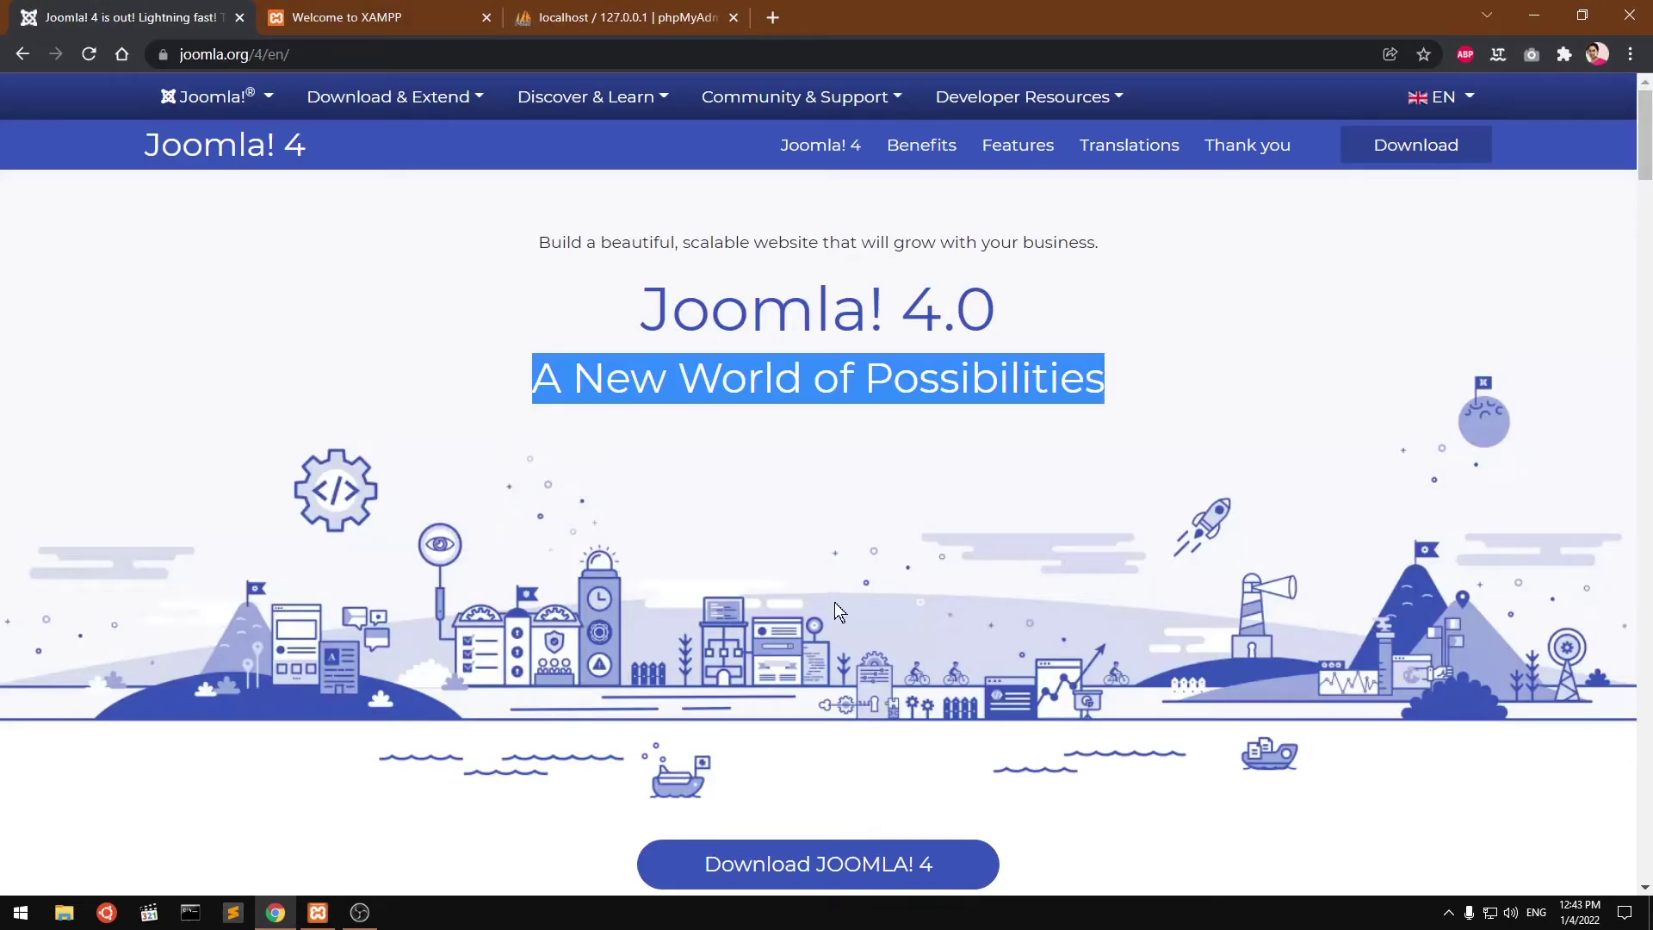
Navigate via Joomla Home and the Joomla 4 page to the Joomla 4 download page
left_click(191, 55)
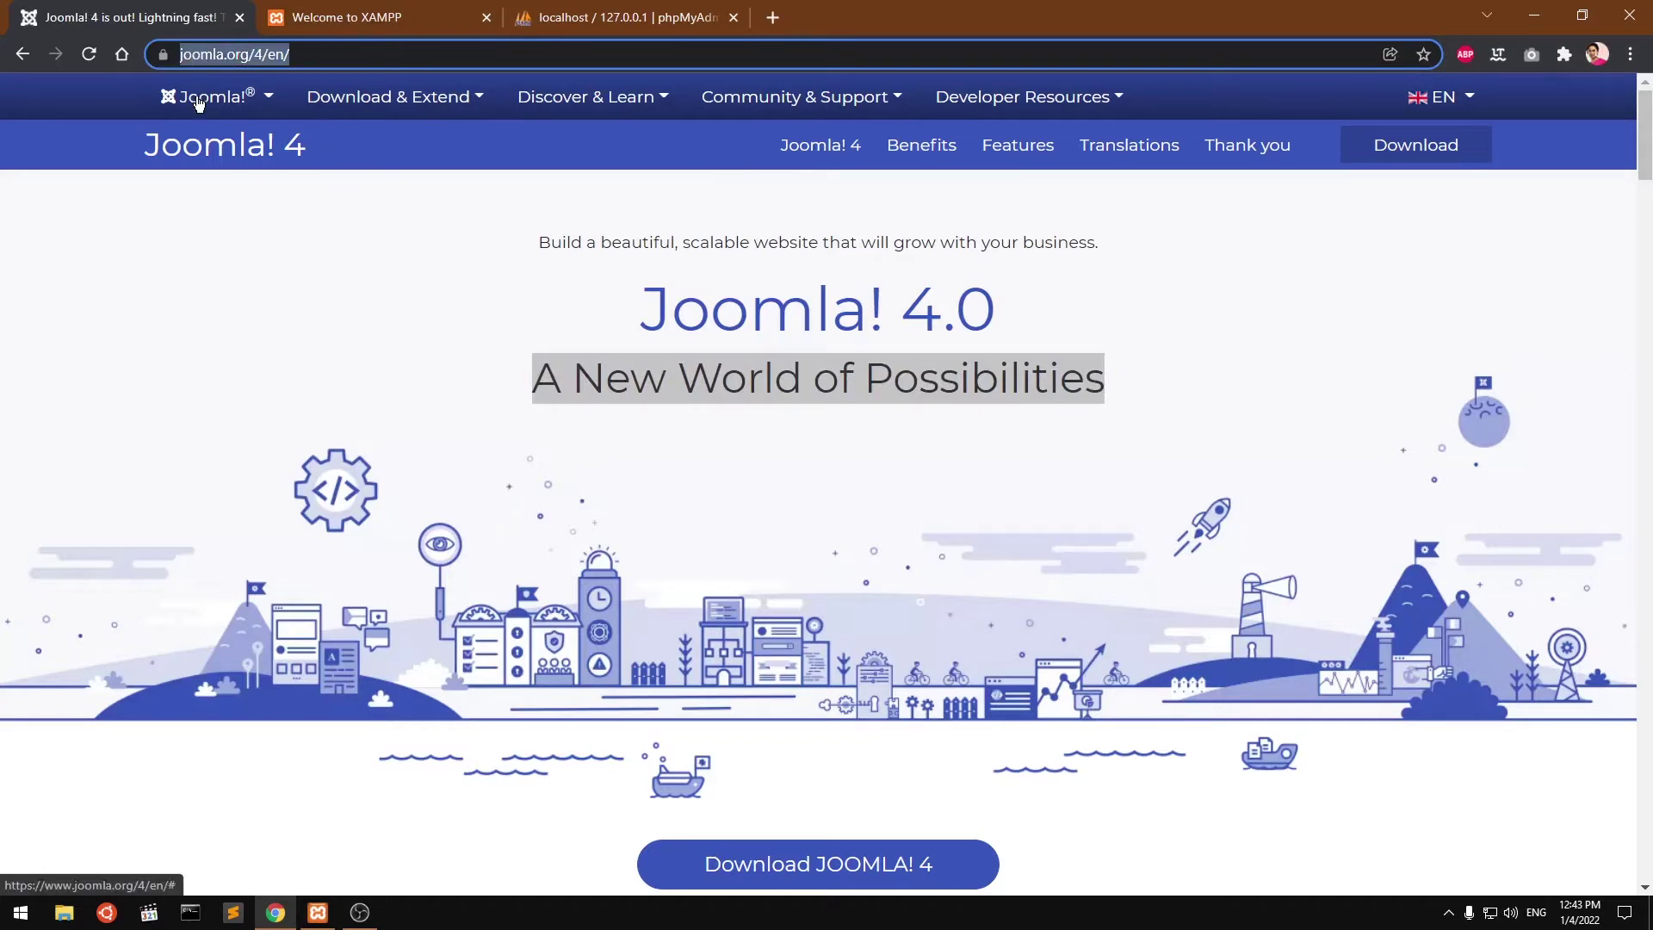
left_click(204, 101)
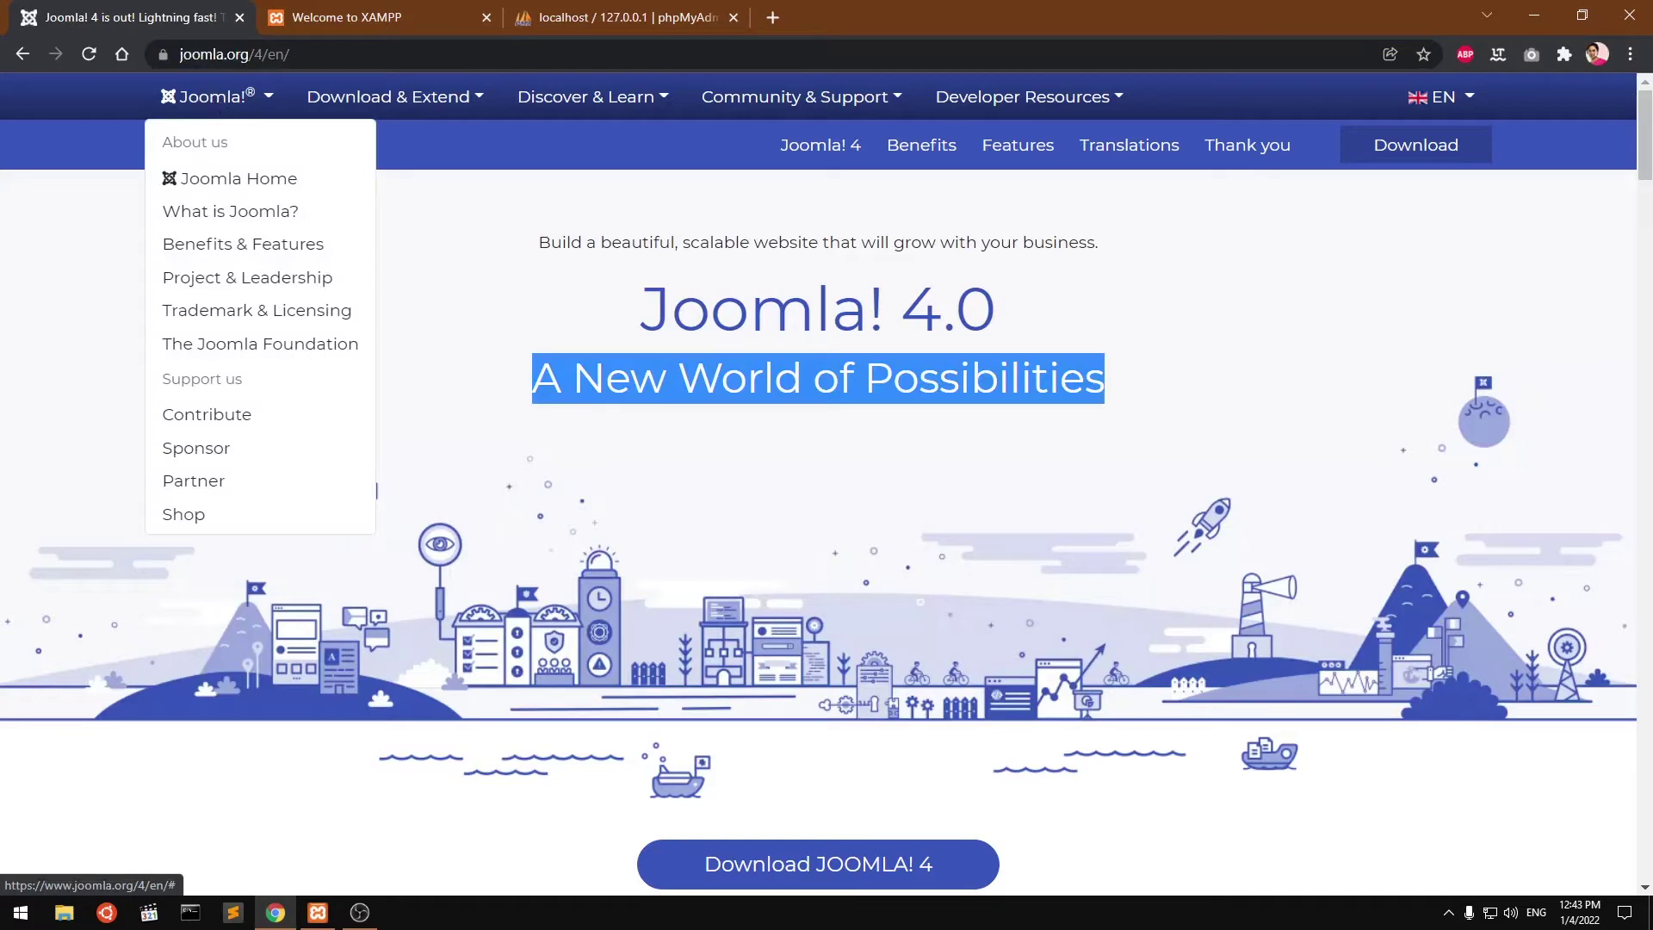
left_click(239, 178)
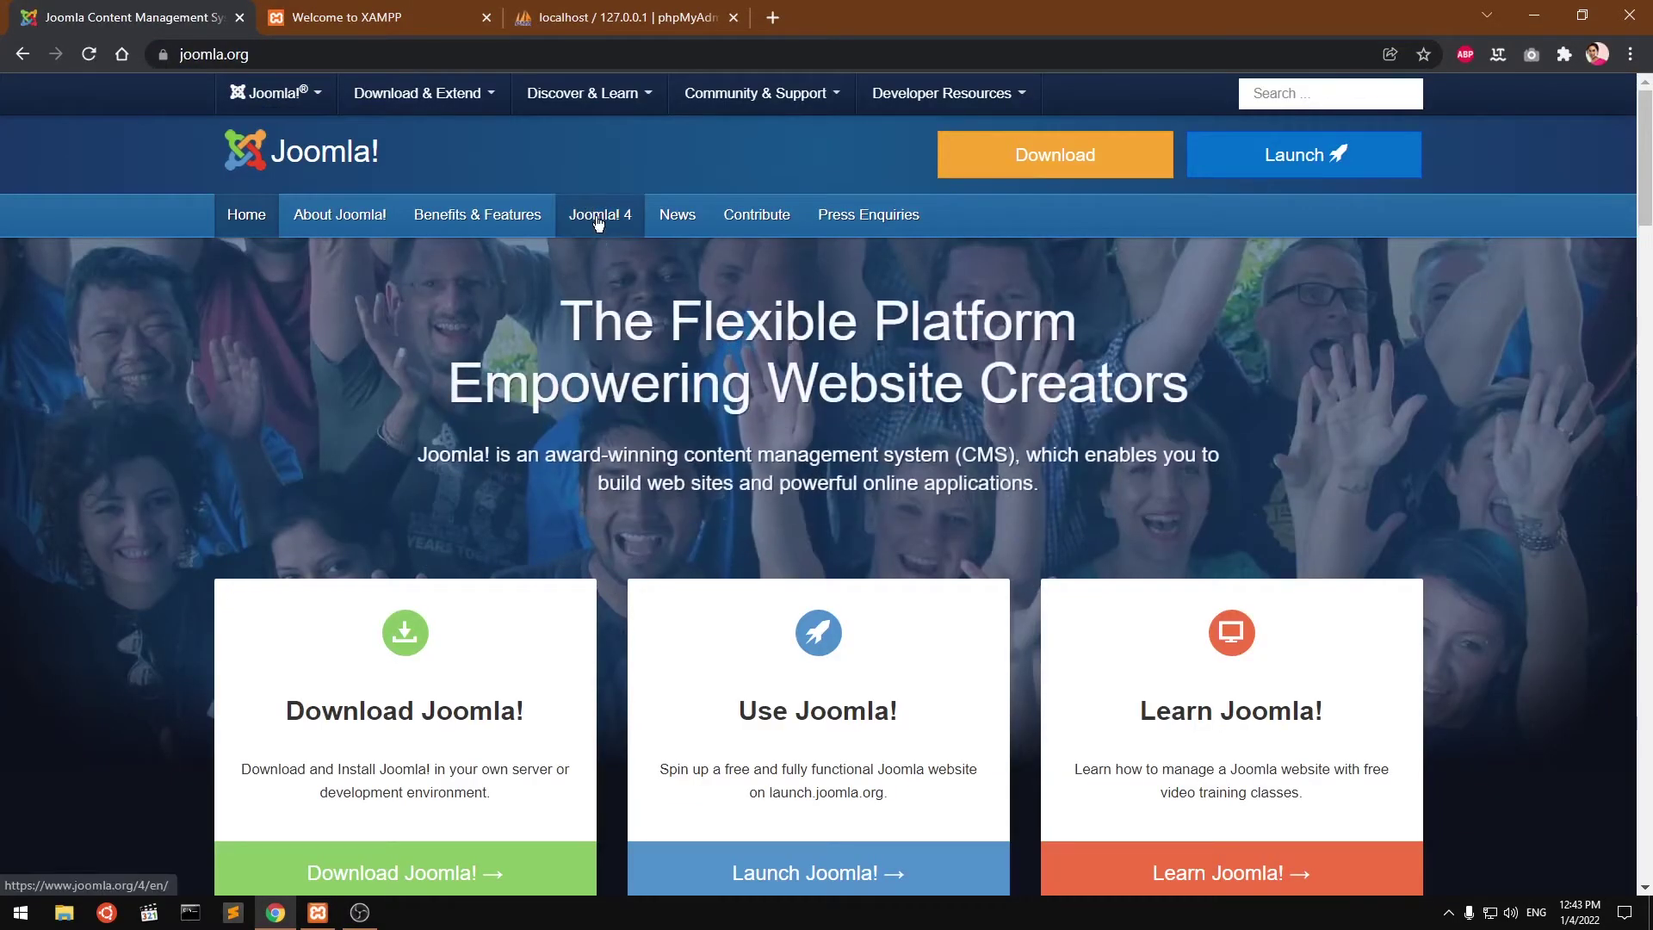
left_click(605, 224)
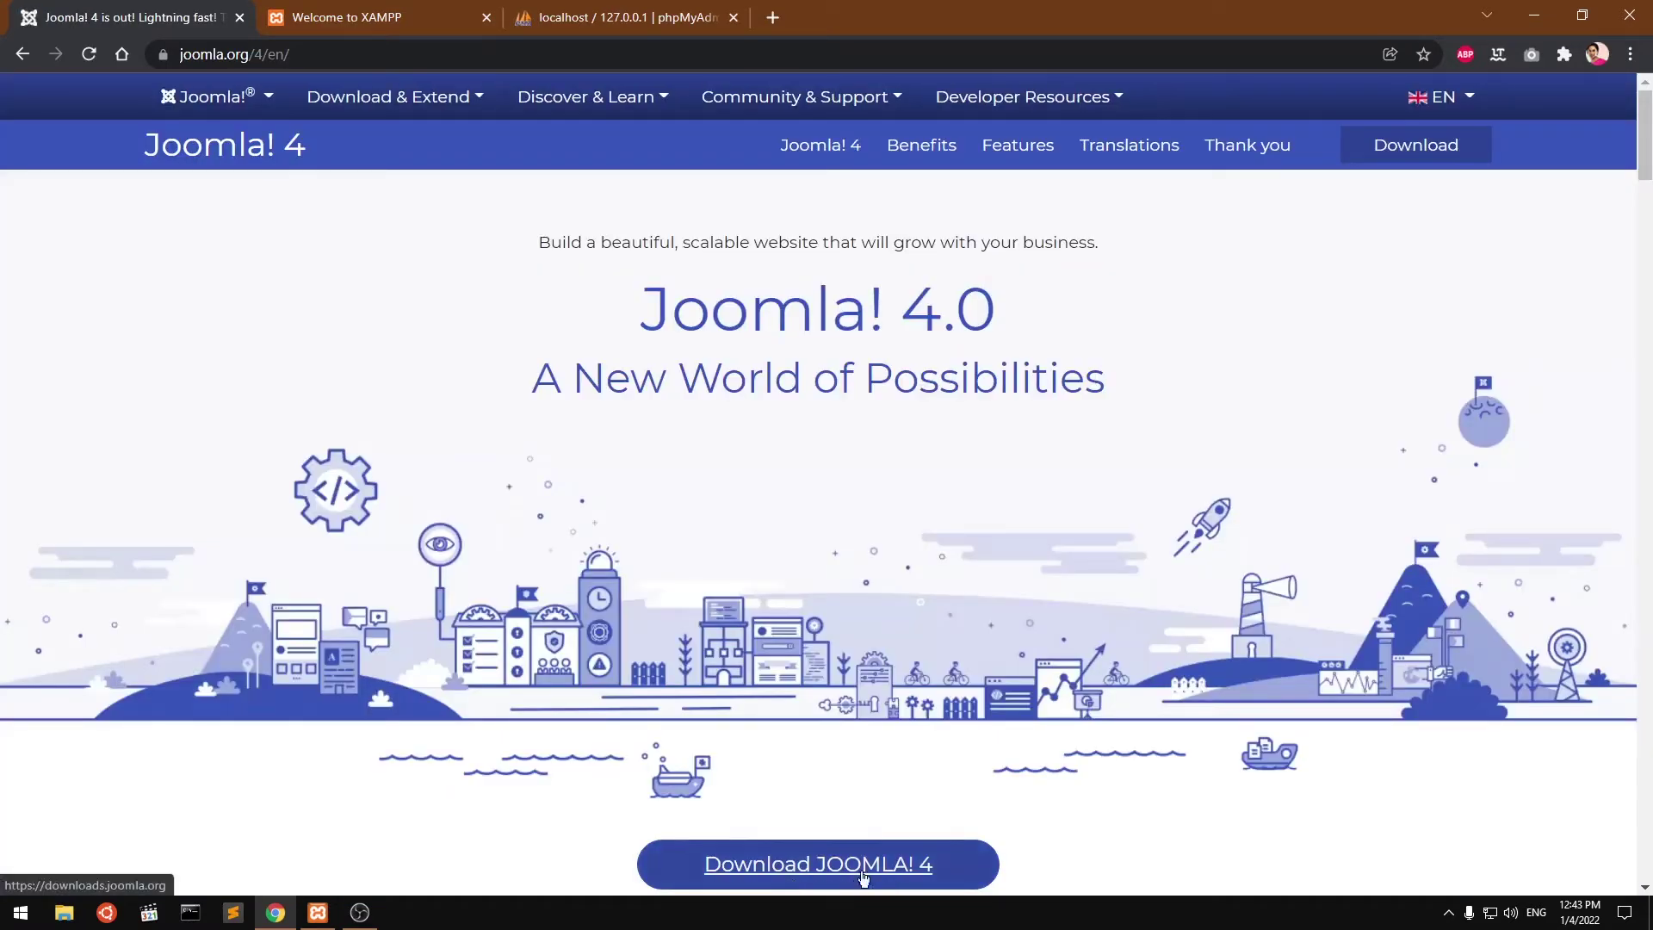
left_click(759, 884)
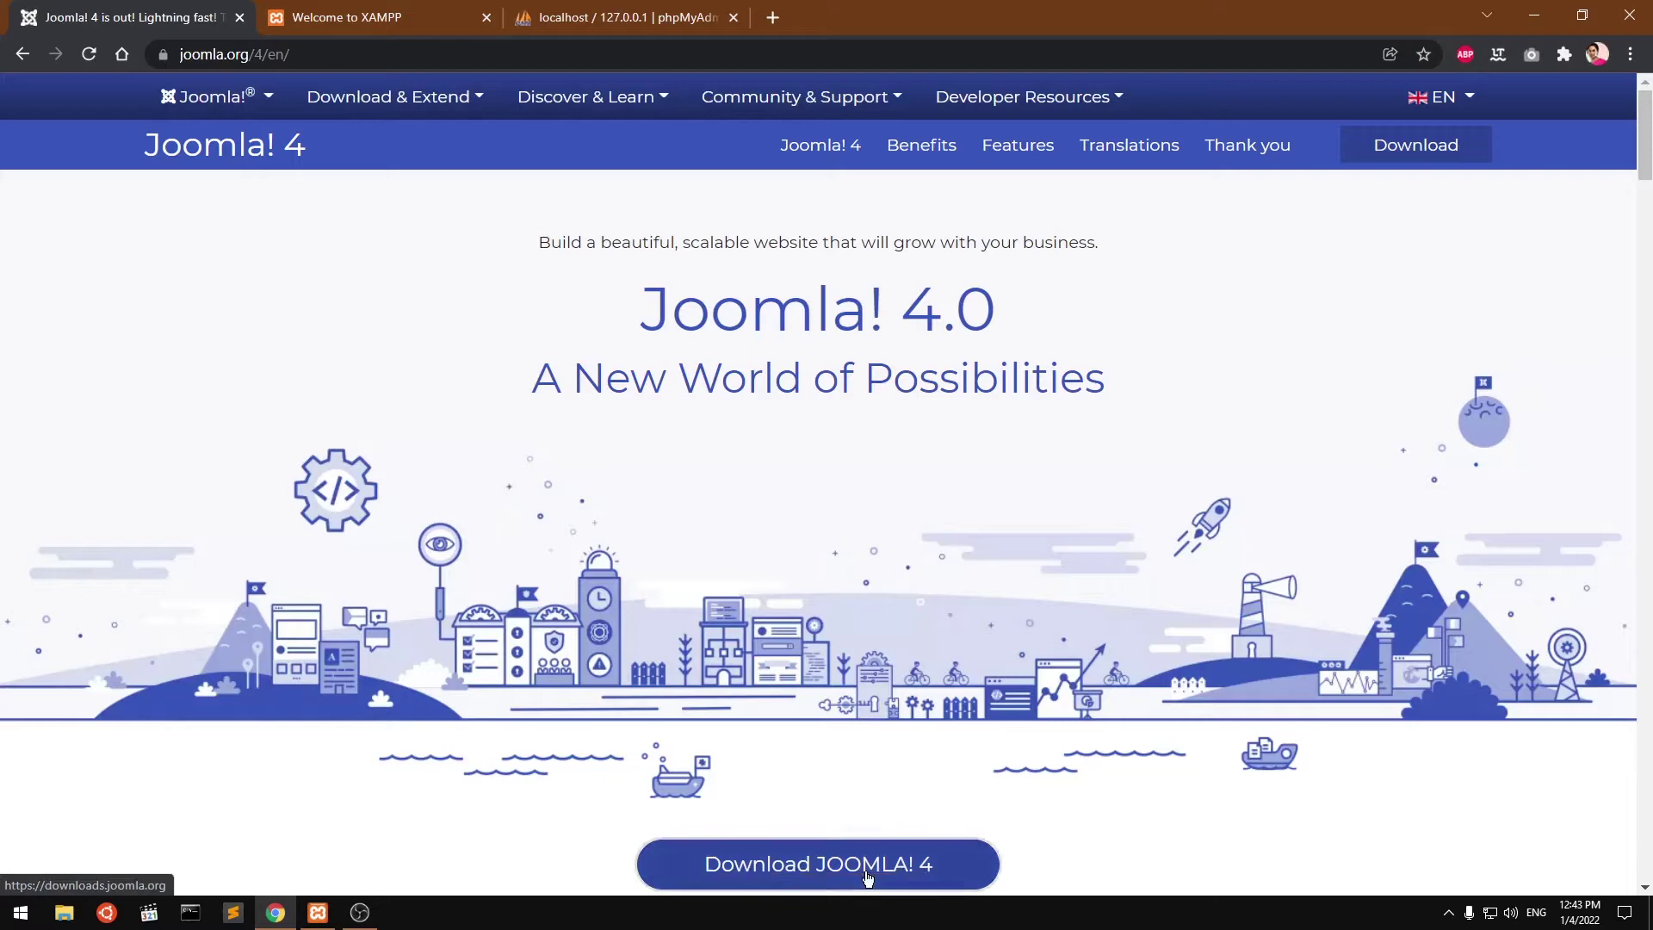
scroll(1321, 689, "down", 3)
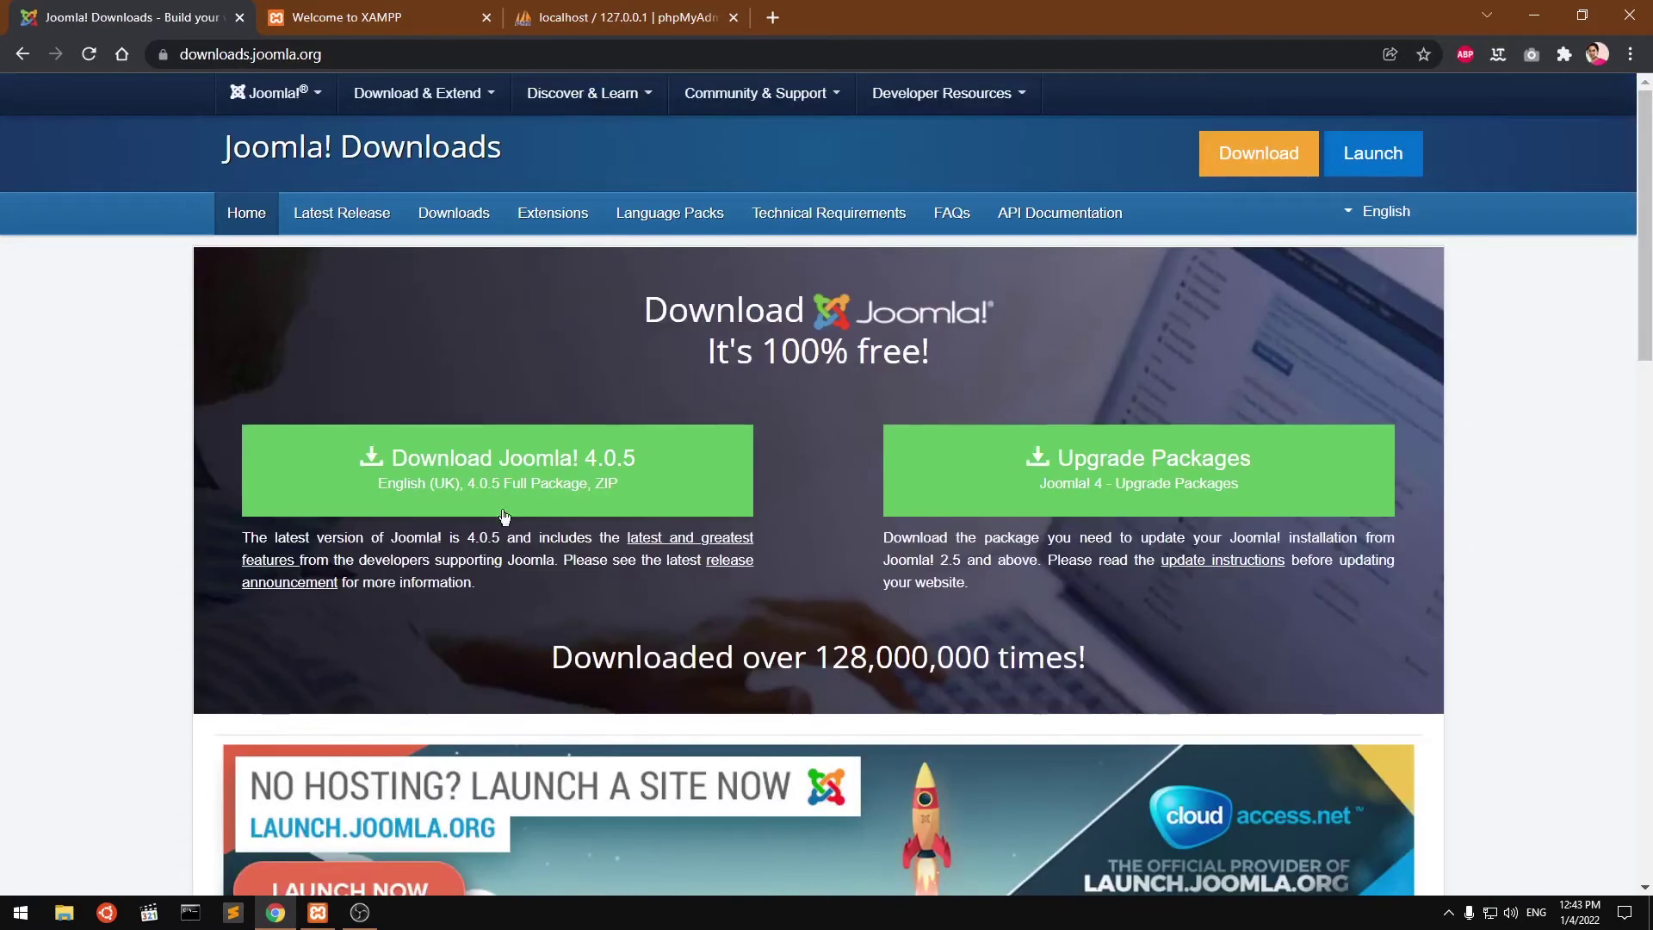
Start downloading the Joomla 4.0.5 full package ZIP
left_click(444, 468)
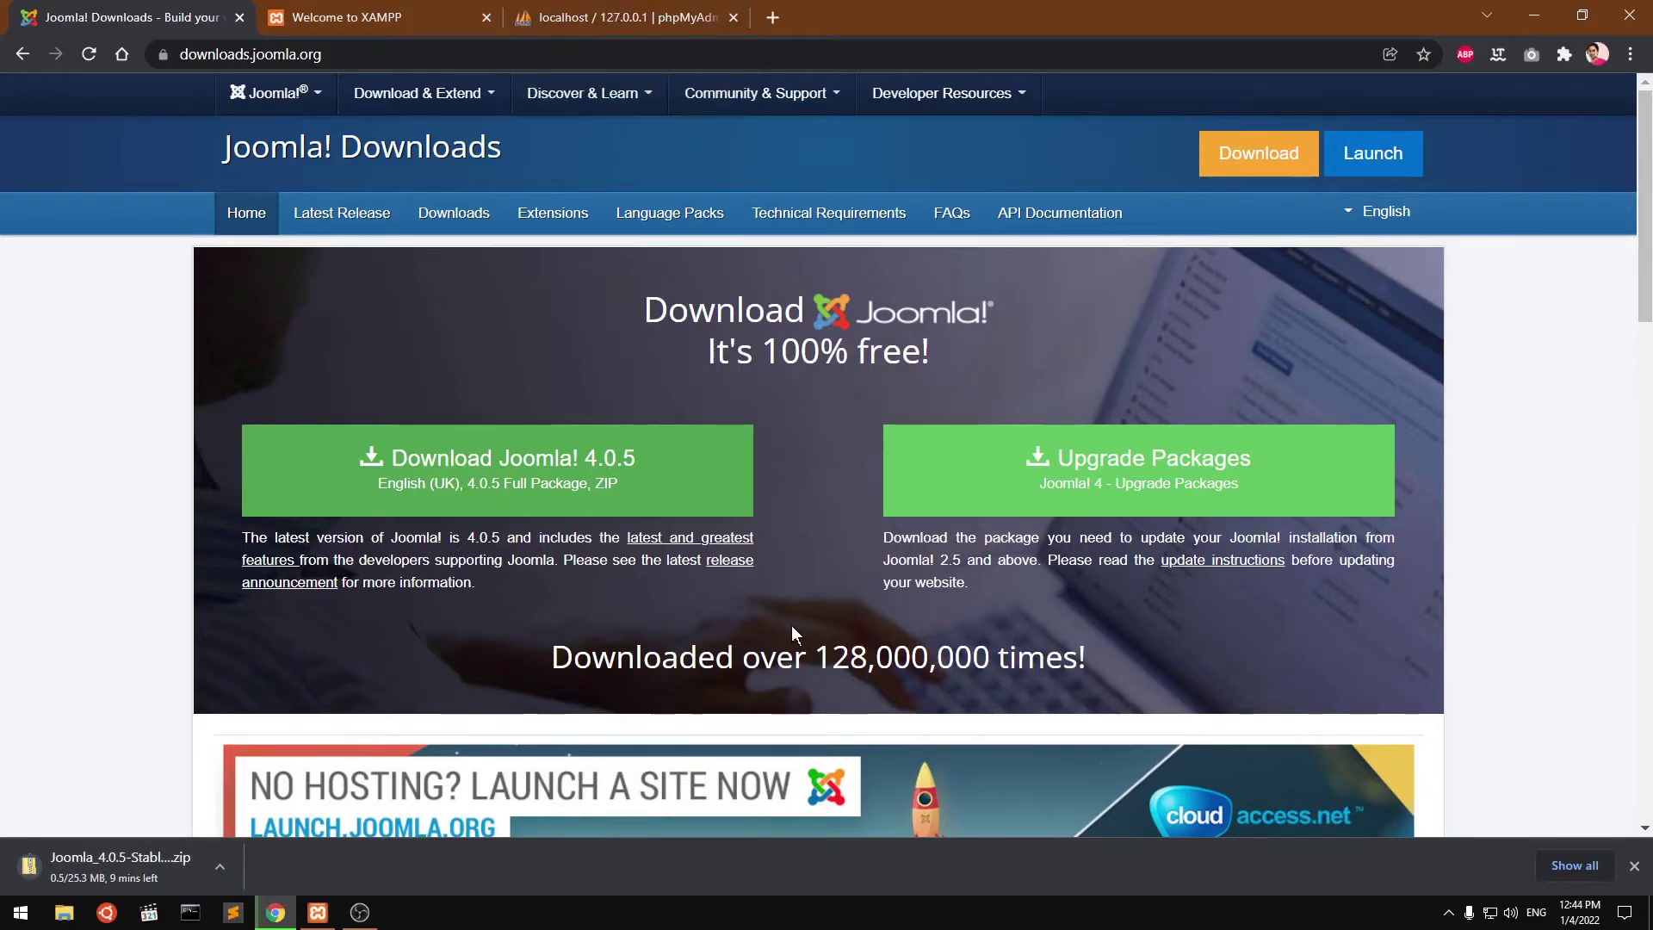
scroll(826, 465, "down", 3)
scroll(794, 632, "down", 5)
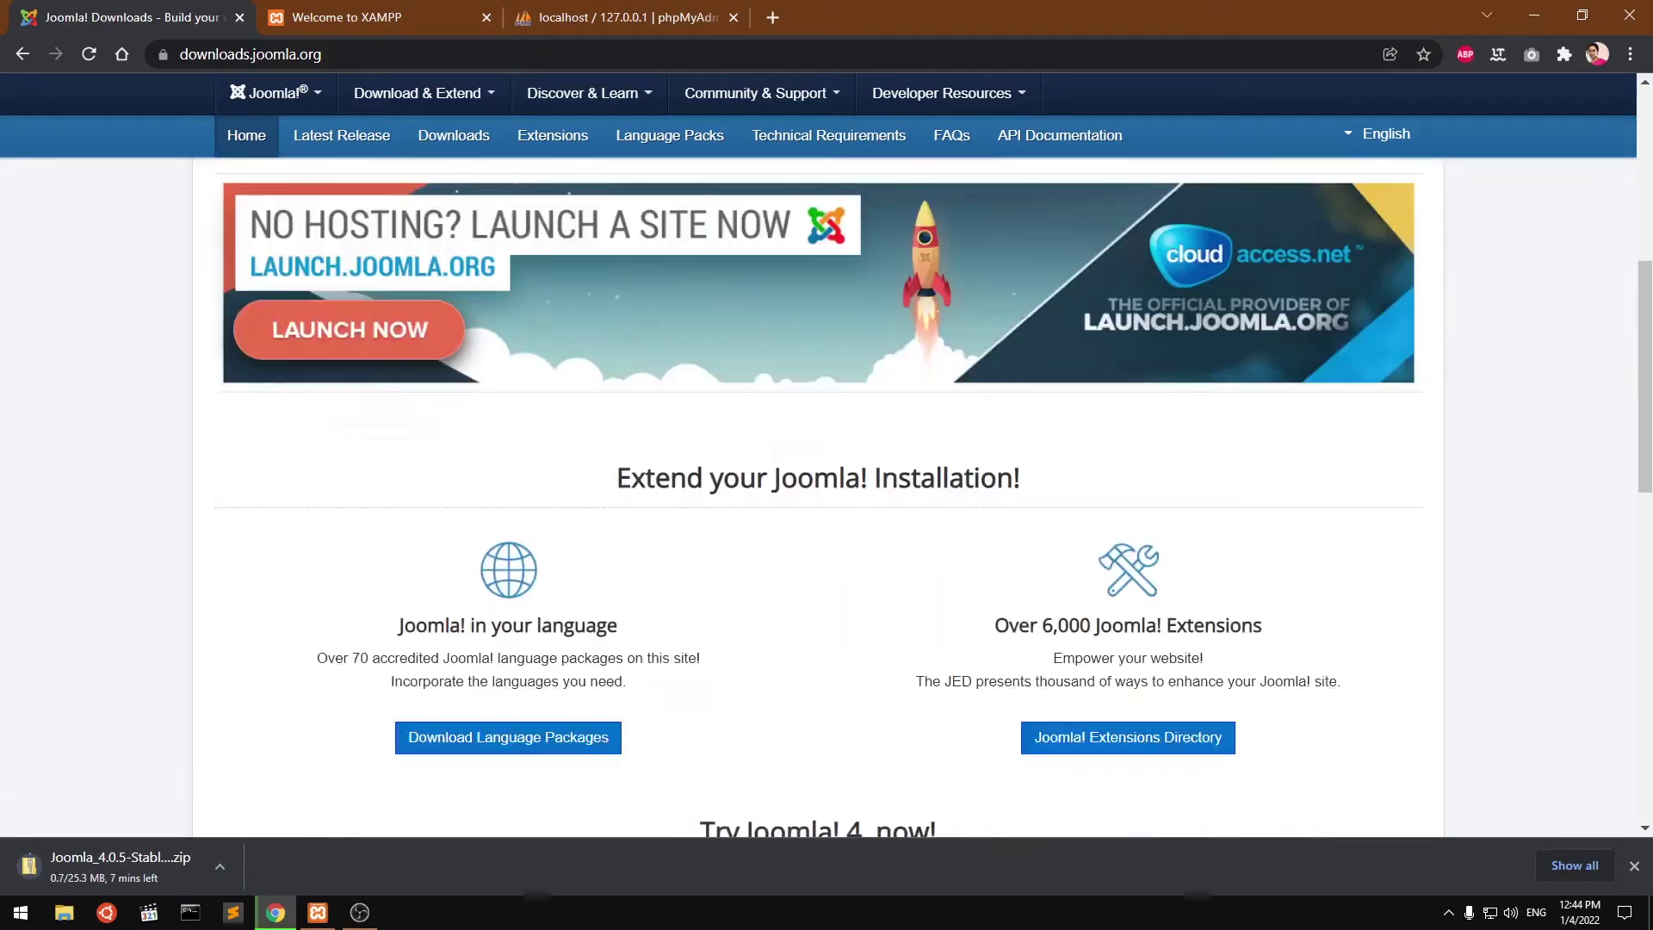
scroll(793, 632, "down", 5)
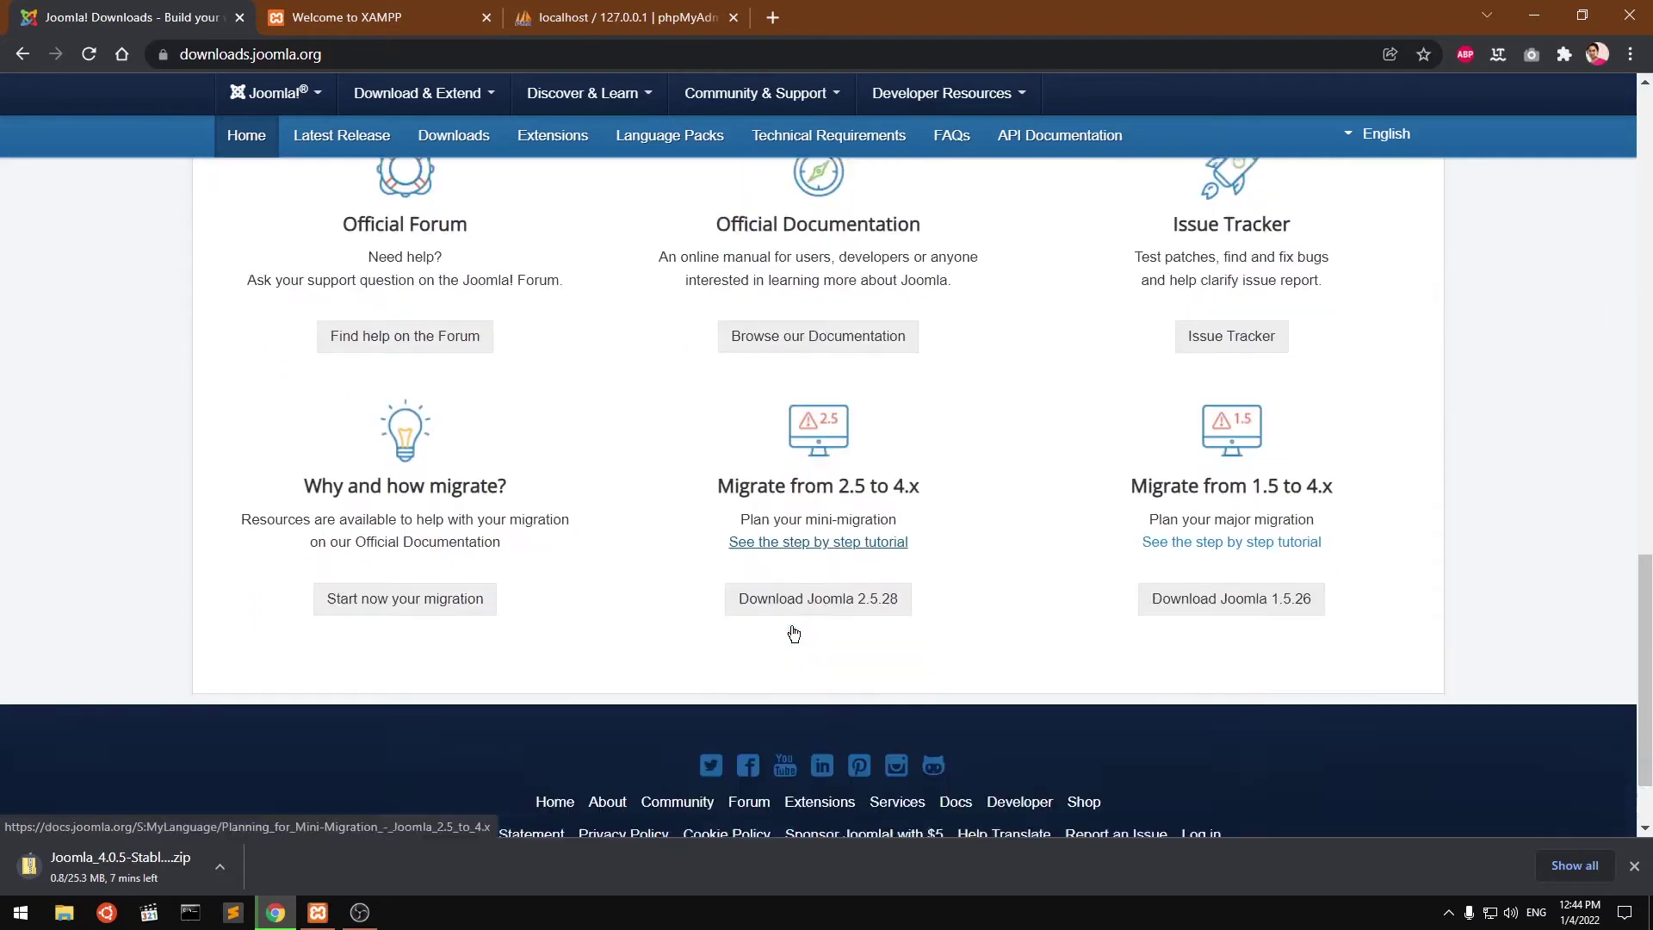
scroll(792, 625, "up", 5)
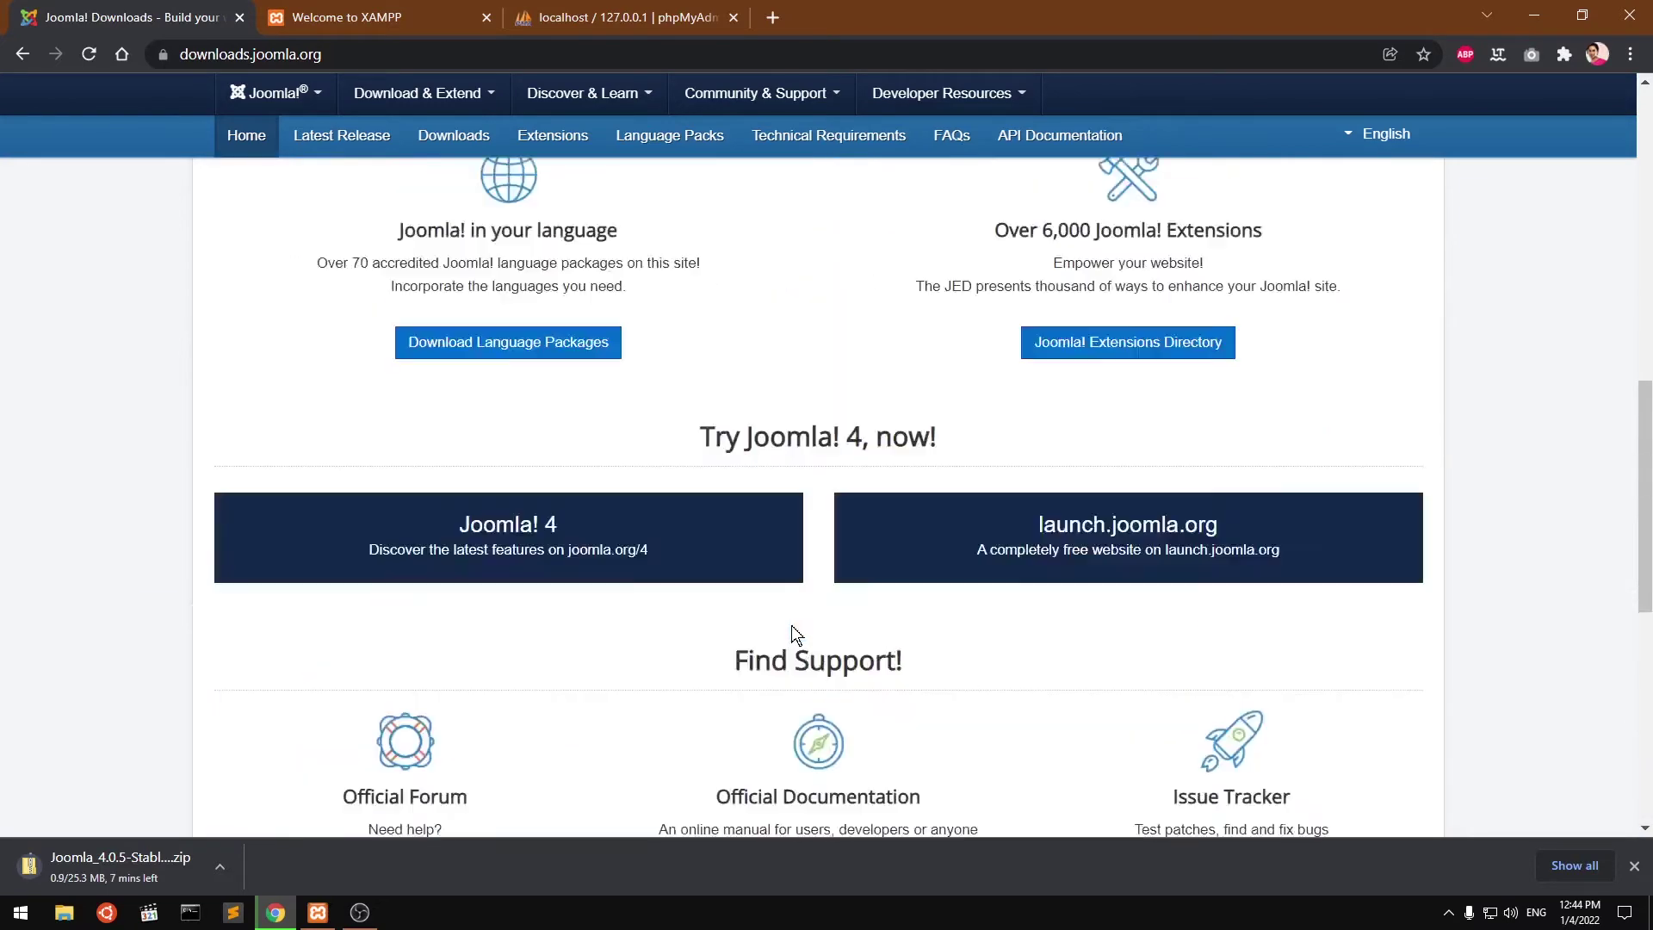
scroll(792, 626, "up", 8)
Create an empty phpMyAdmin database named joom4 and open its structure page
left_click(627, 16)
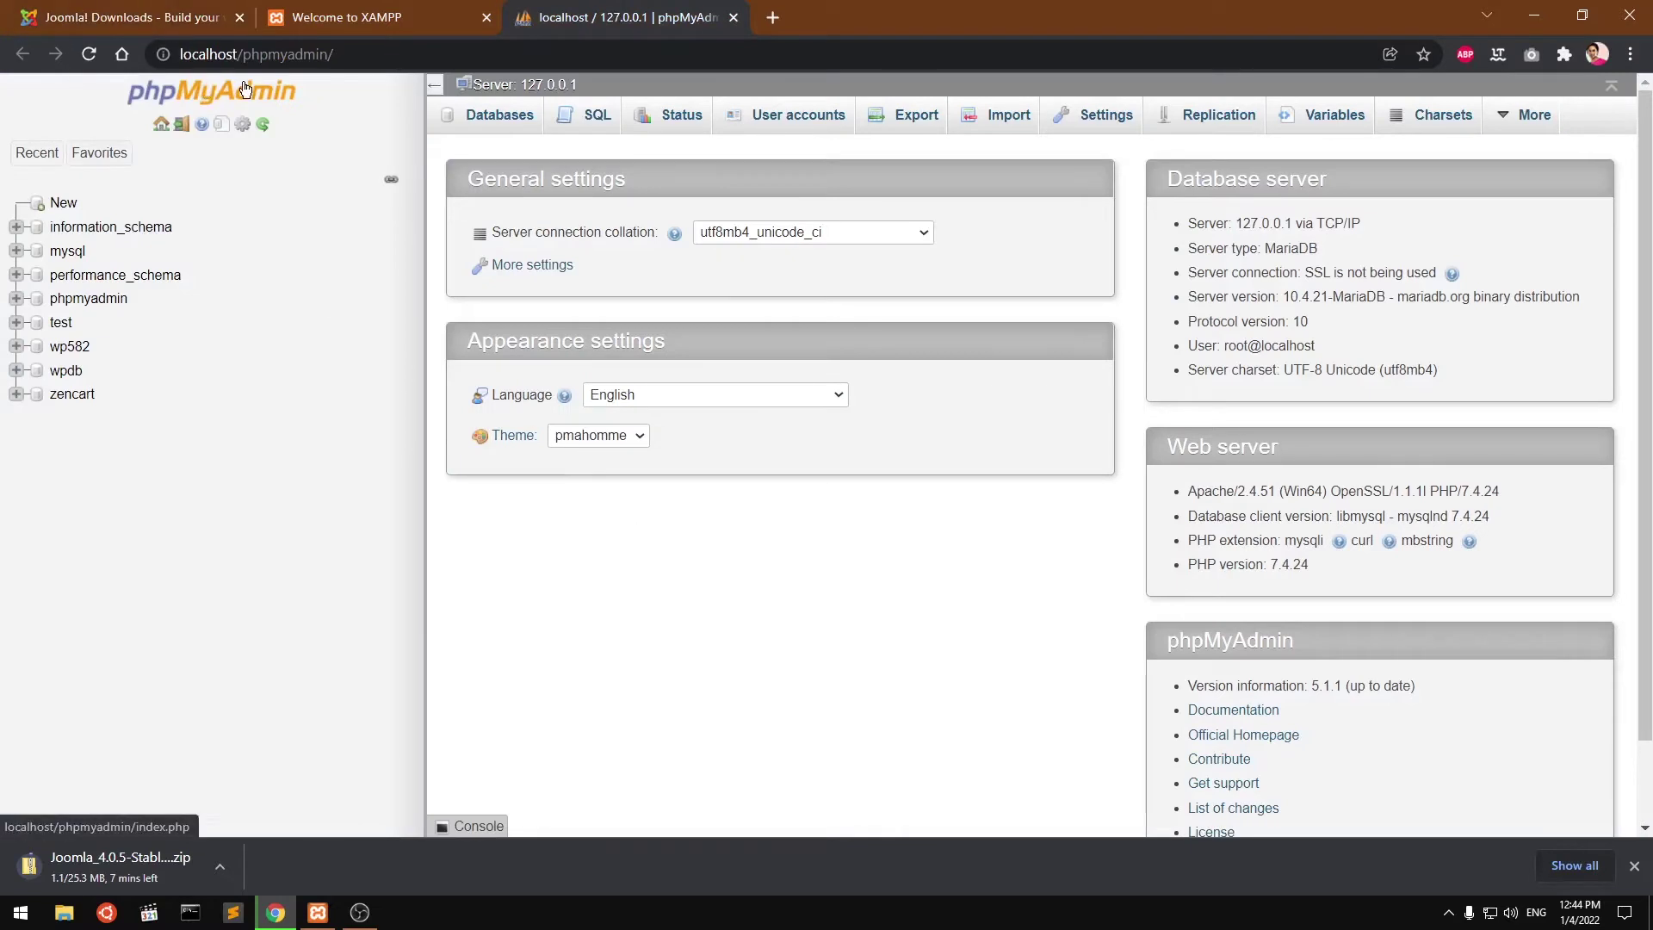
left_click(55, 202)
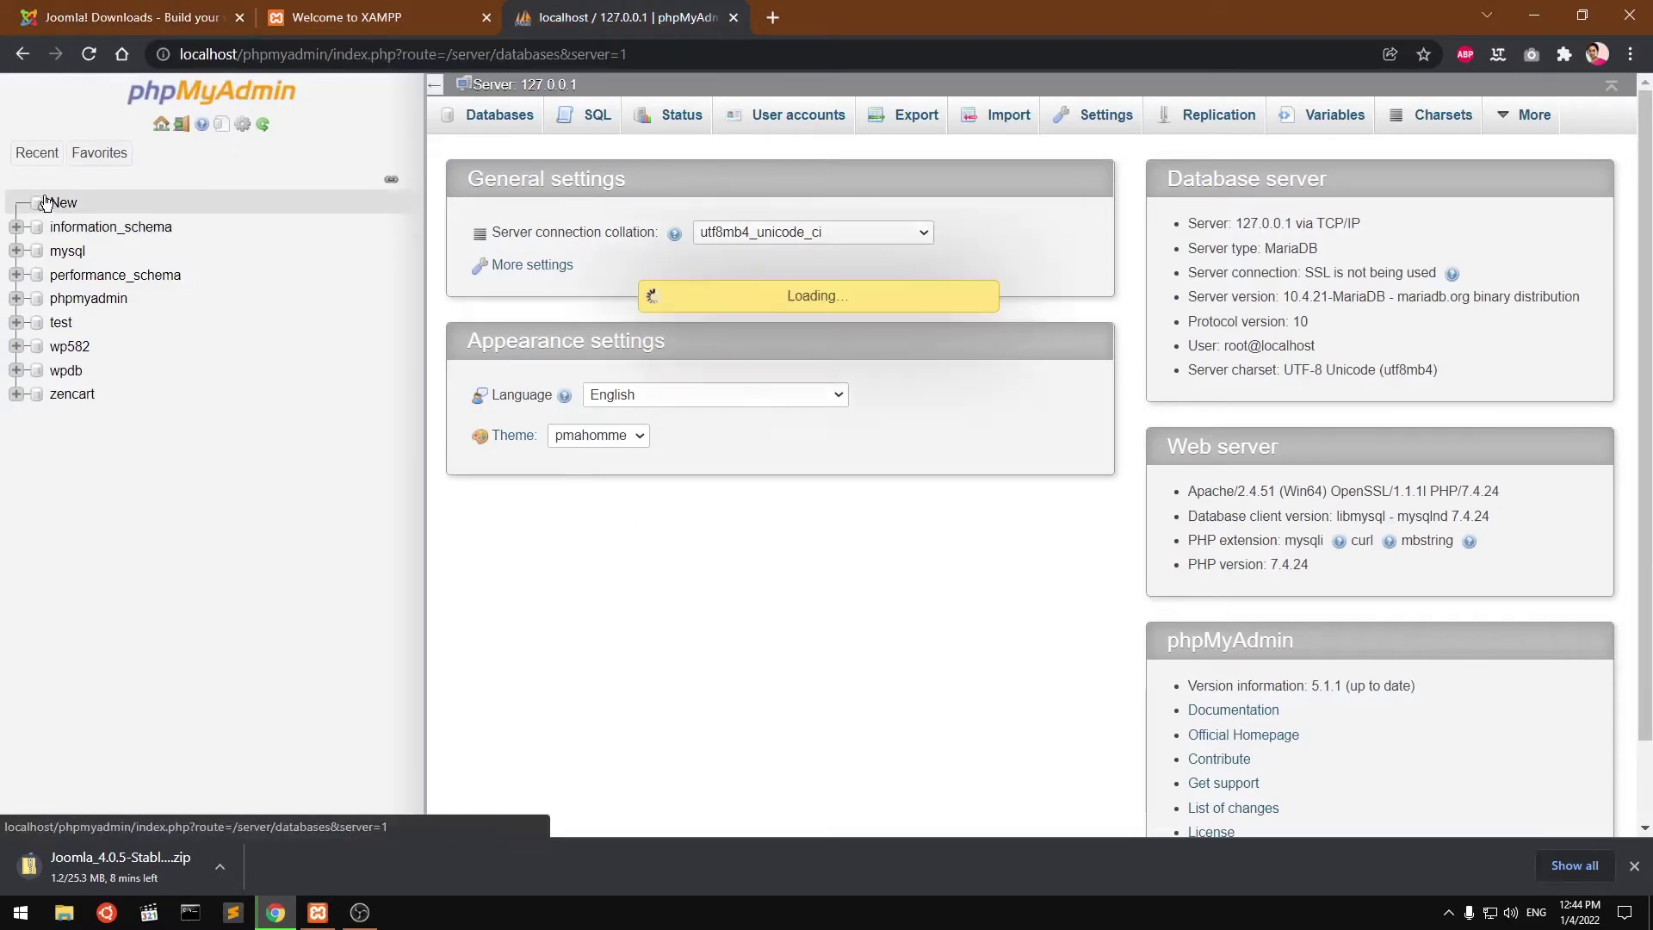
left_click(542, 254)
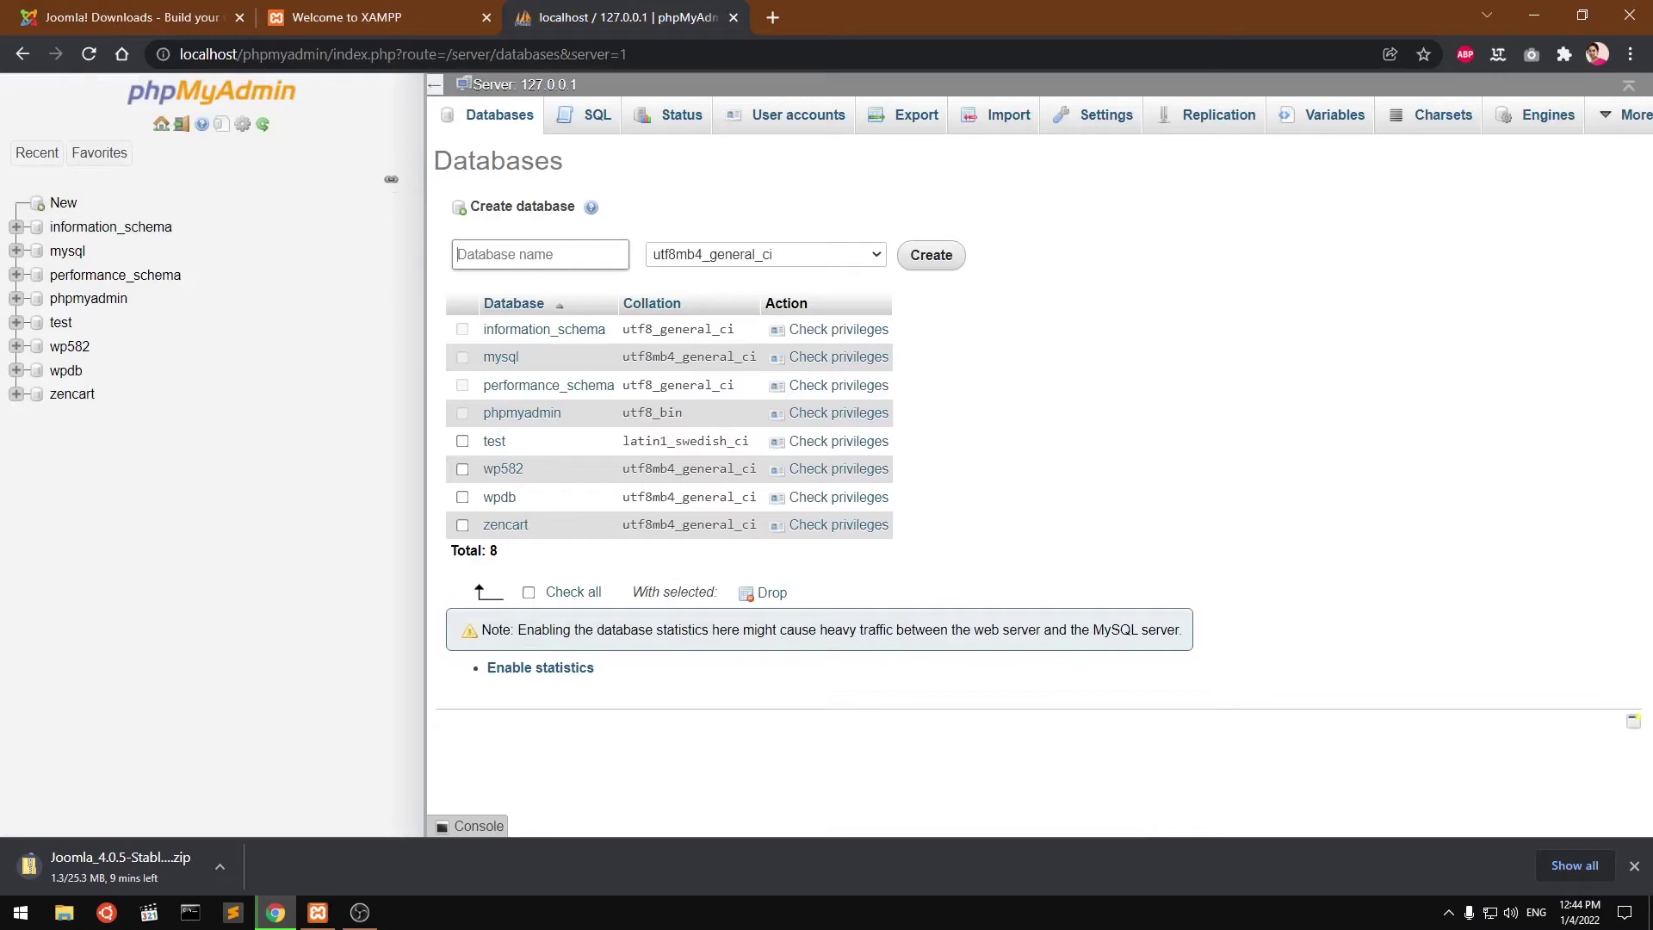
type("joom4")
key("Tab")
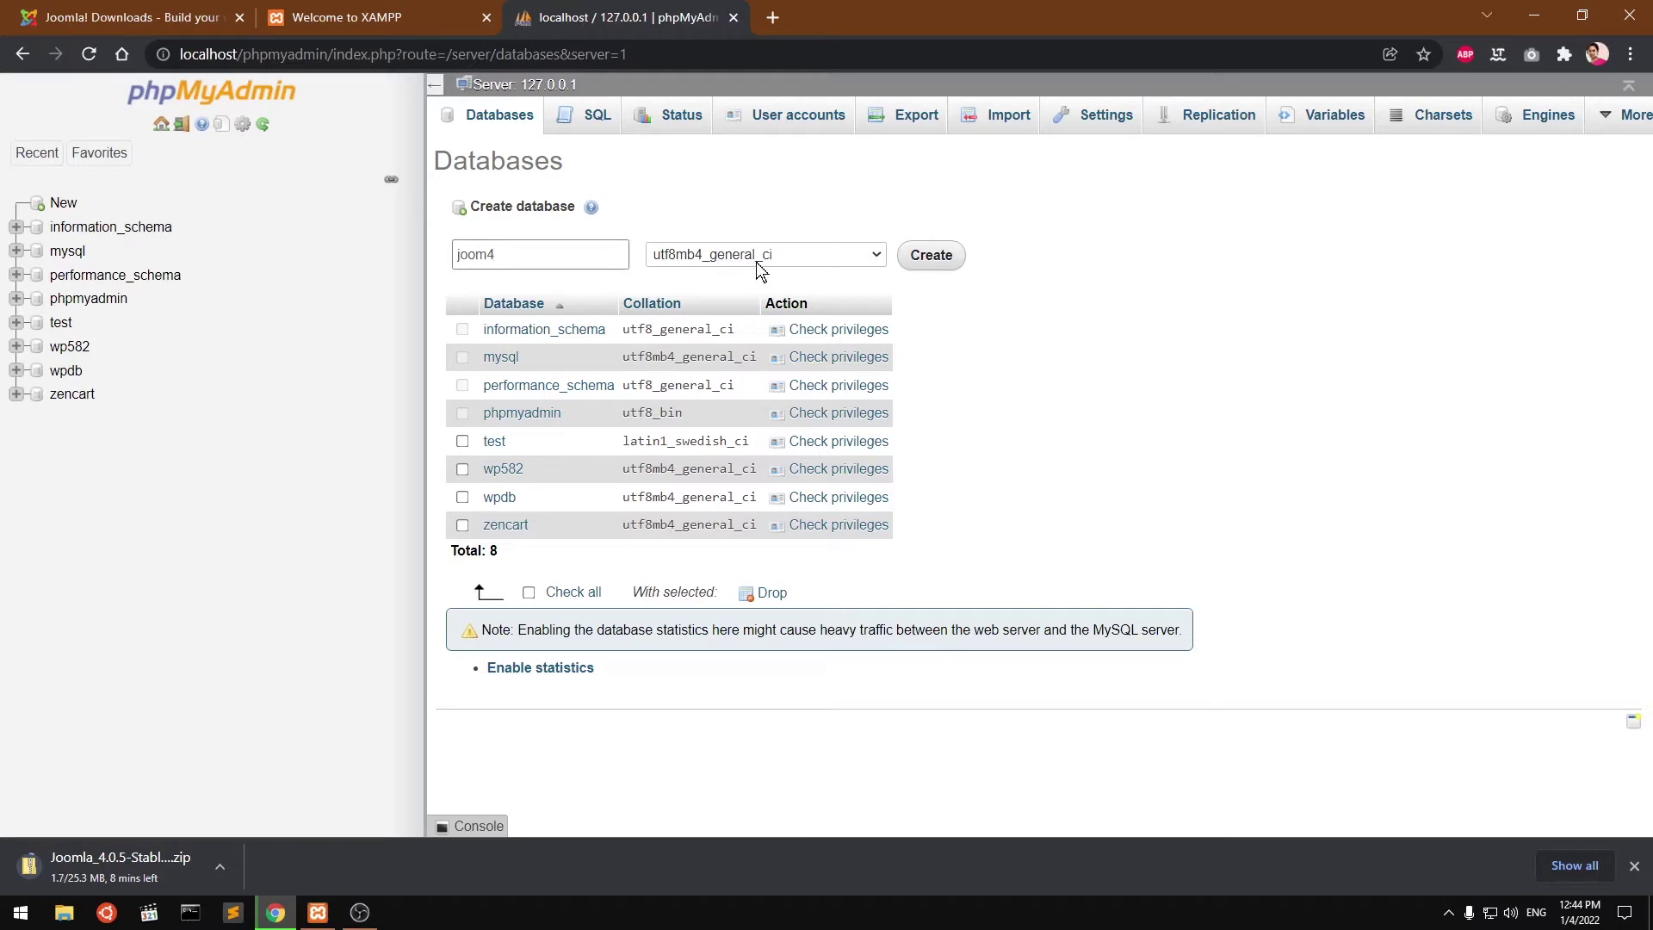
left_click(950, 264)
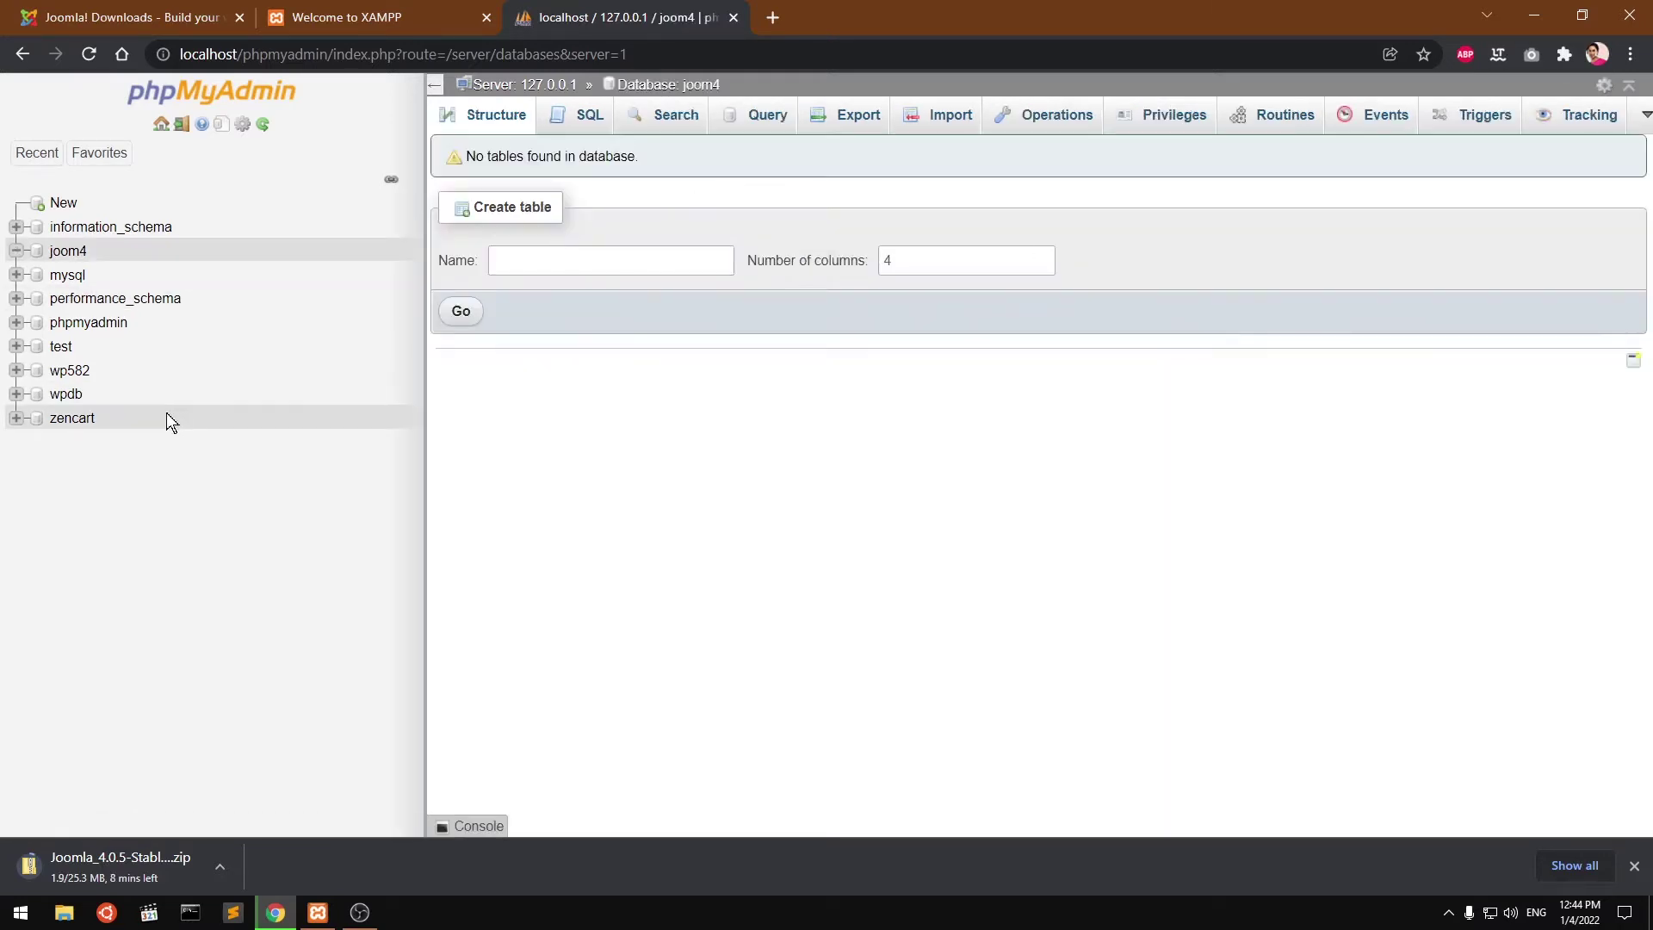
left_click(70, 252)
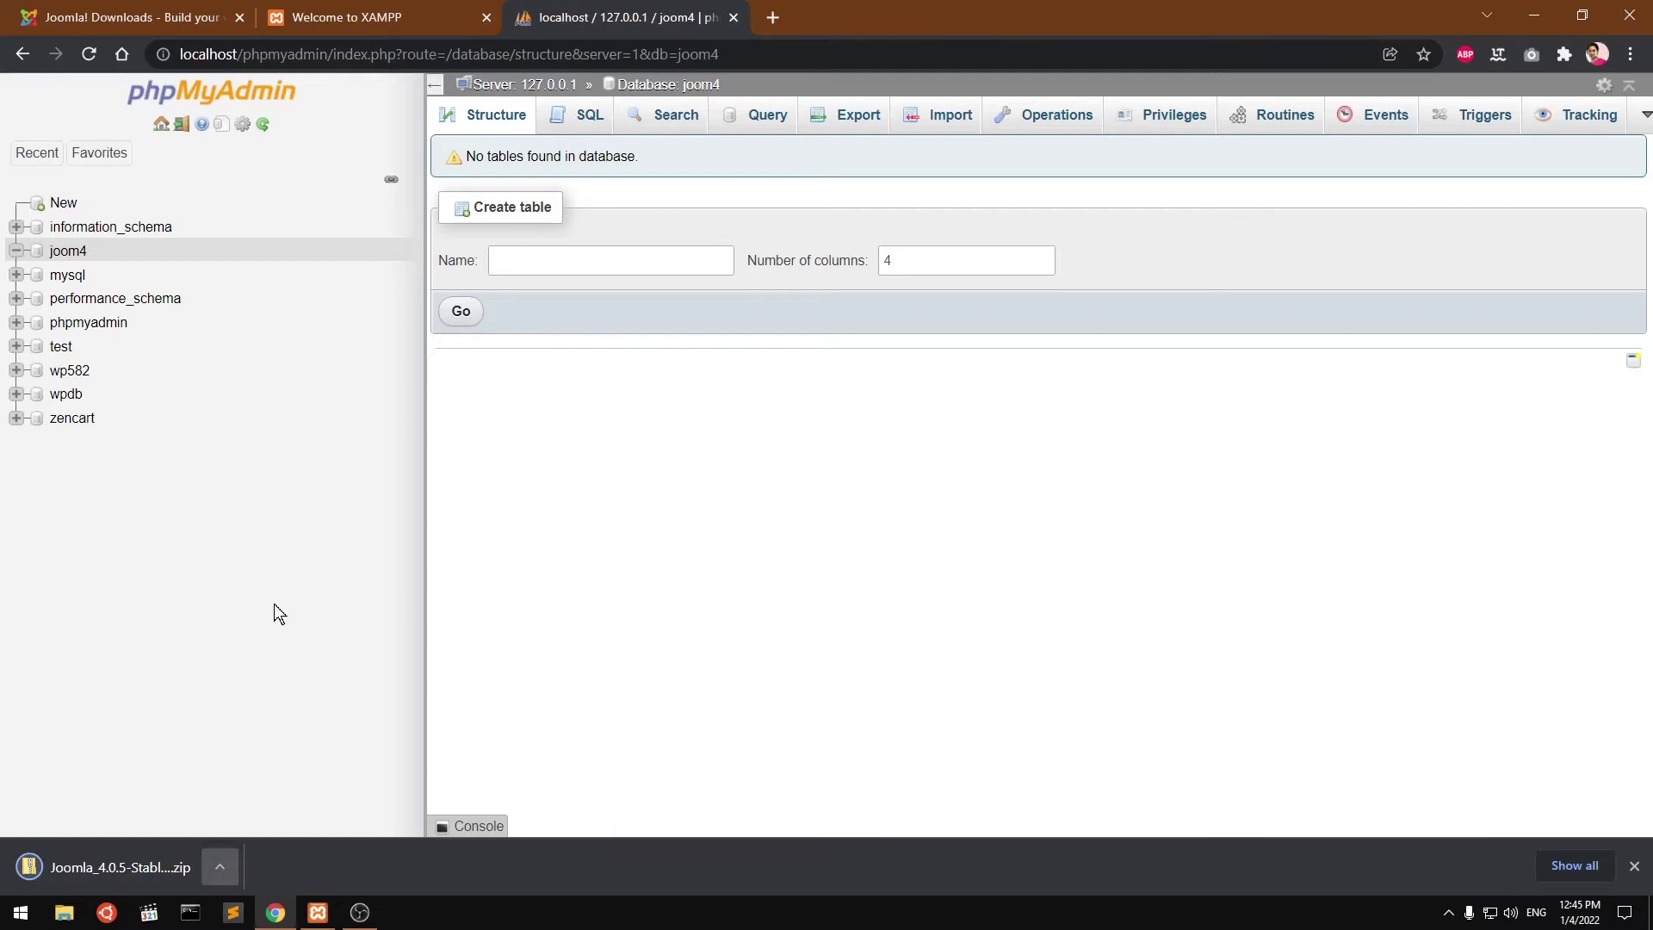
Reach the finished Joomla ZIP in File Explorer through Chrome's download options
left_click(218, 867)
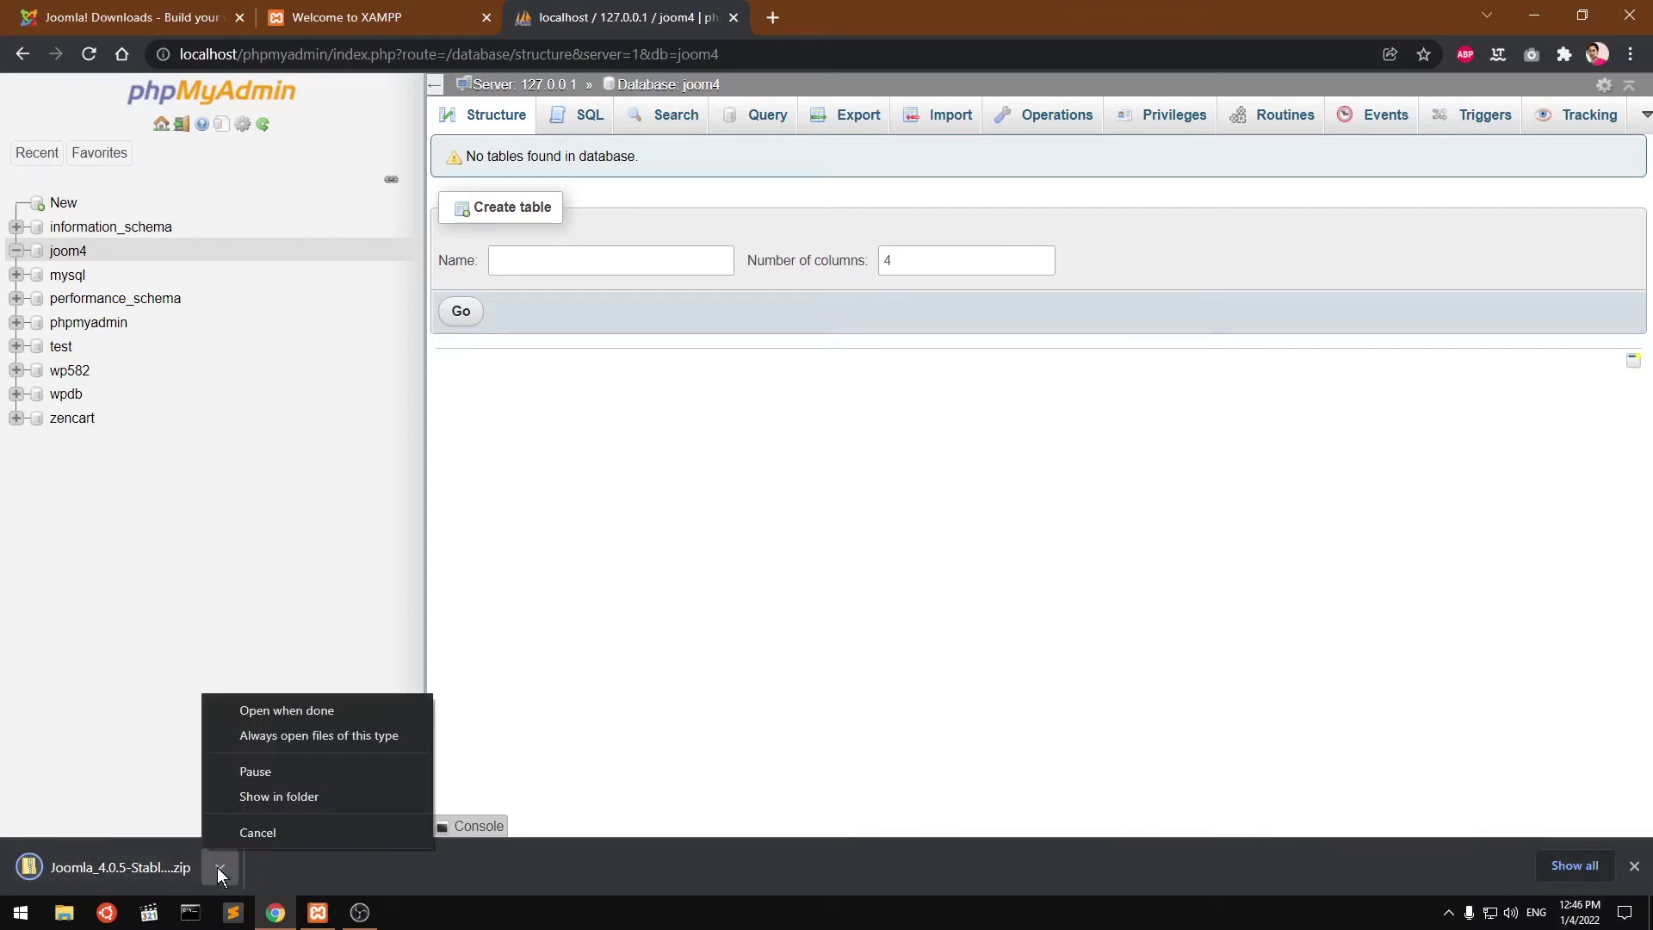
left_click(282, 709)
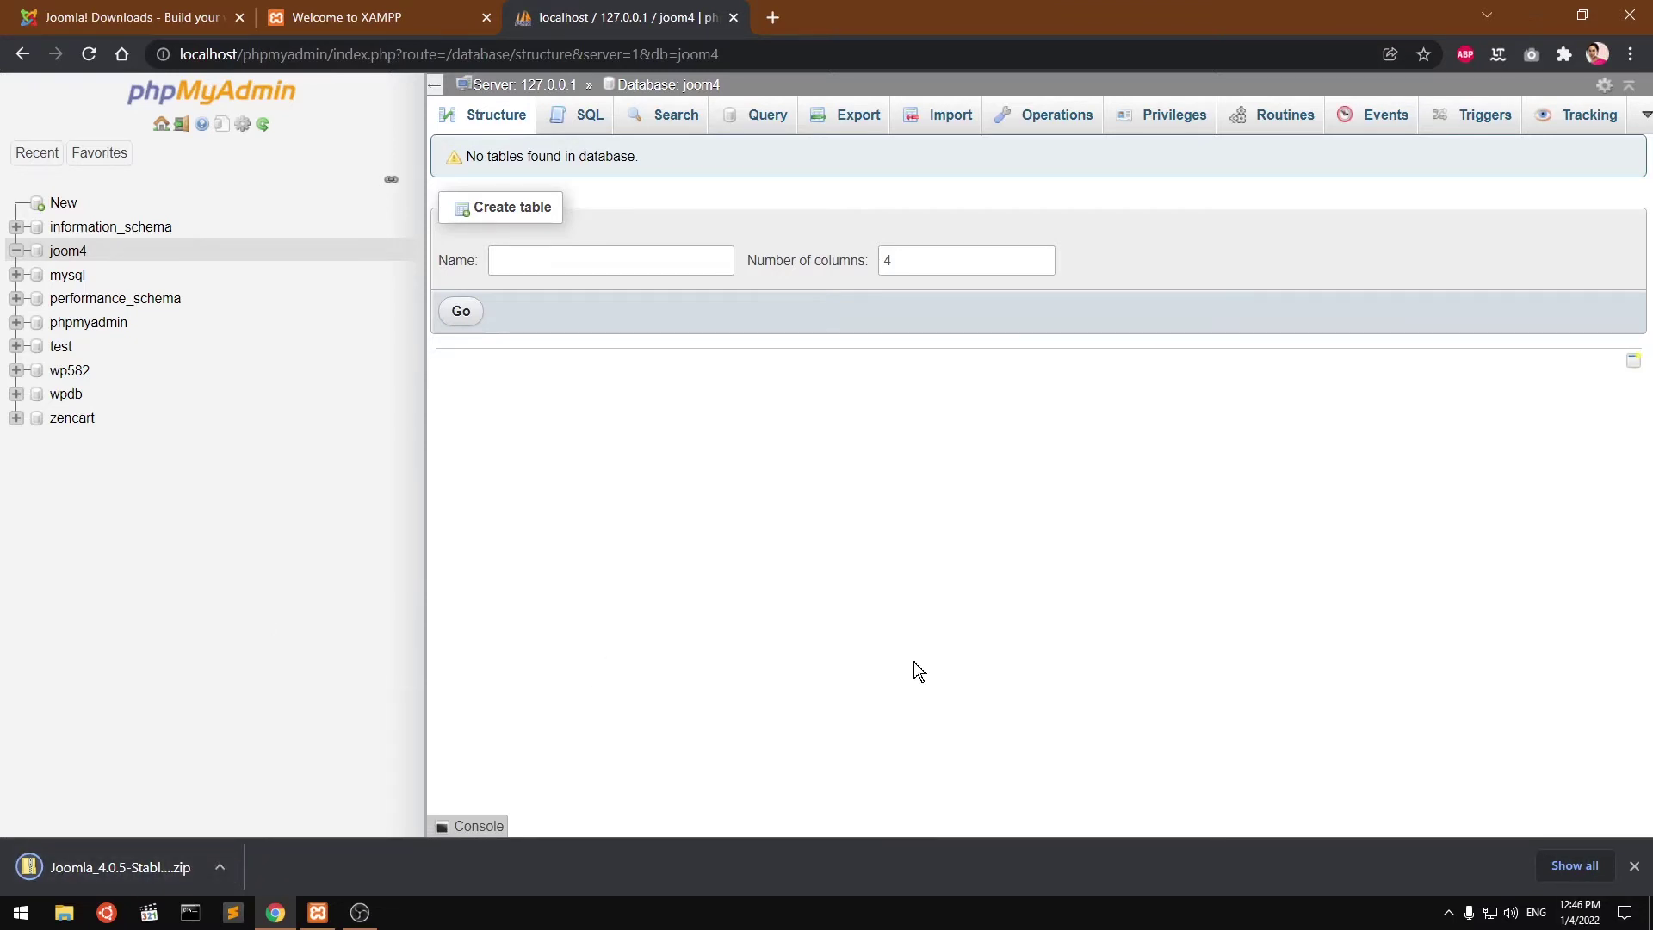
left_click(220, 867)
left_click(349, 708)
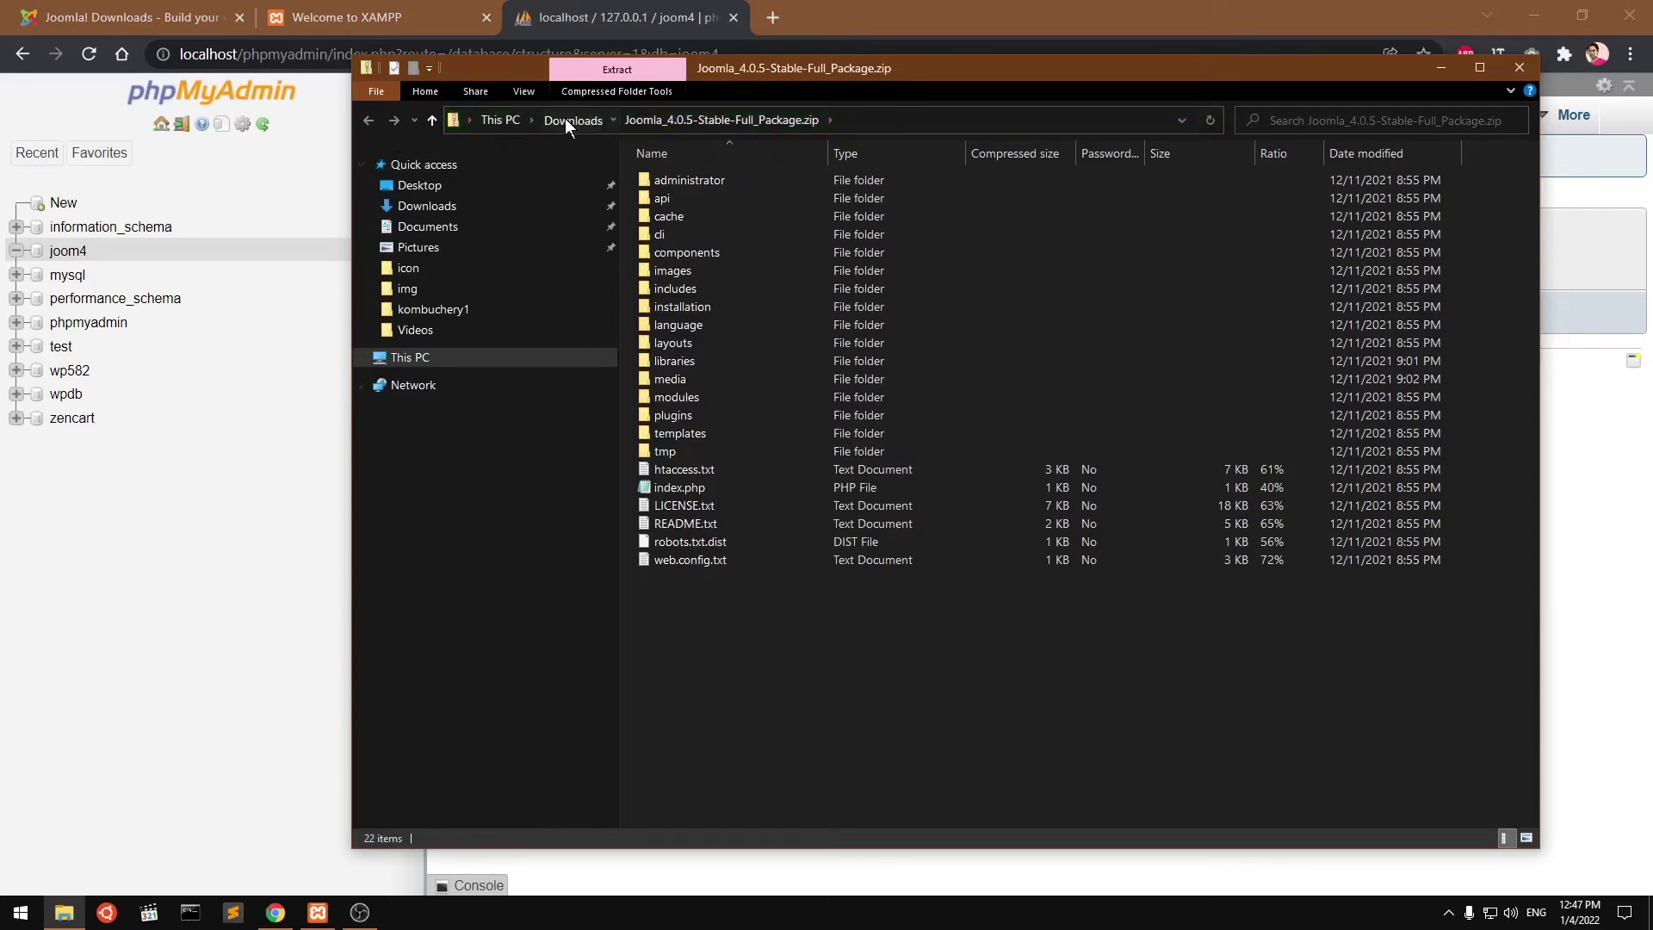
Collapse the Last week, Yesterday and A long time ago groups in Downloads
left_click(565, 118)
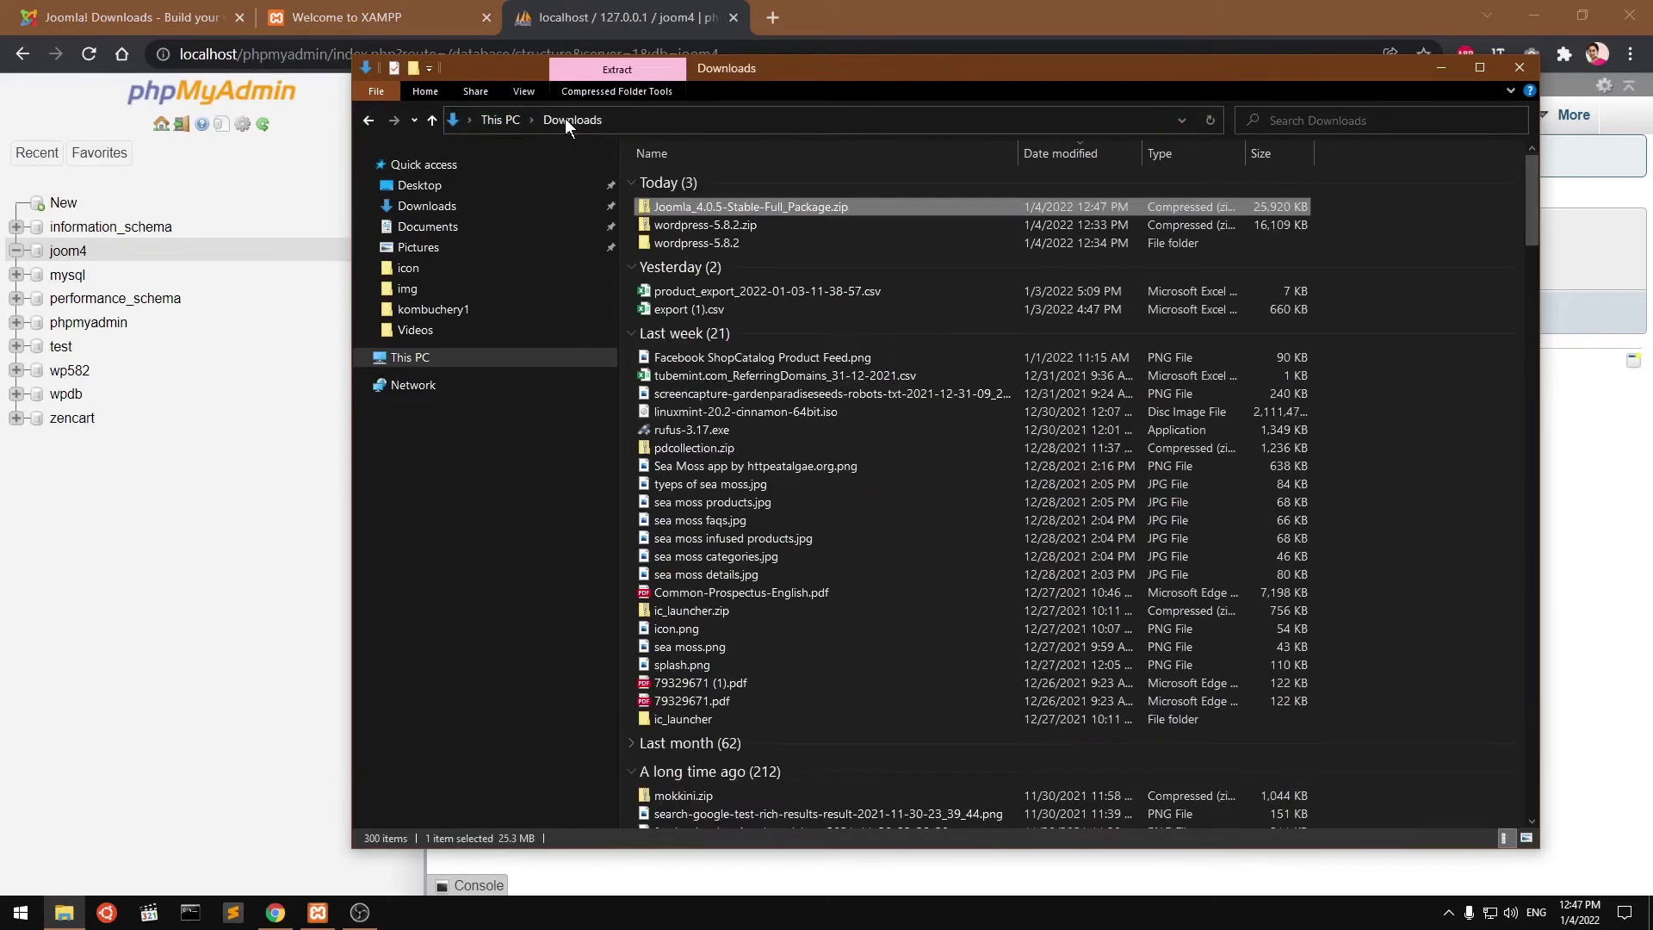
left_click(628, 335)
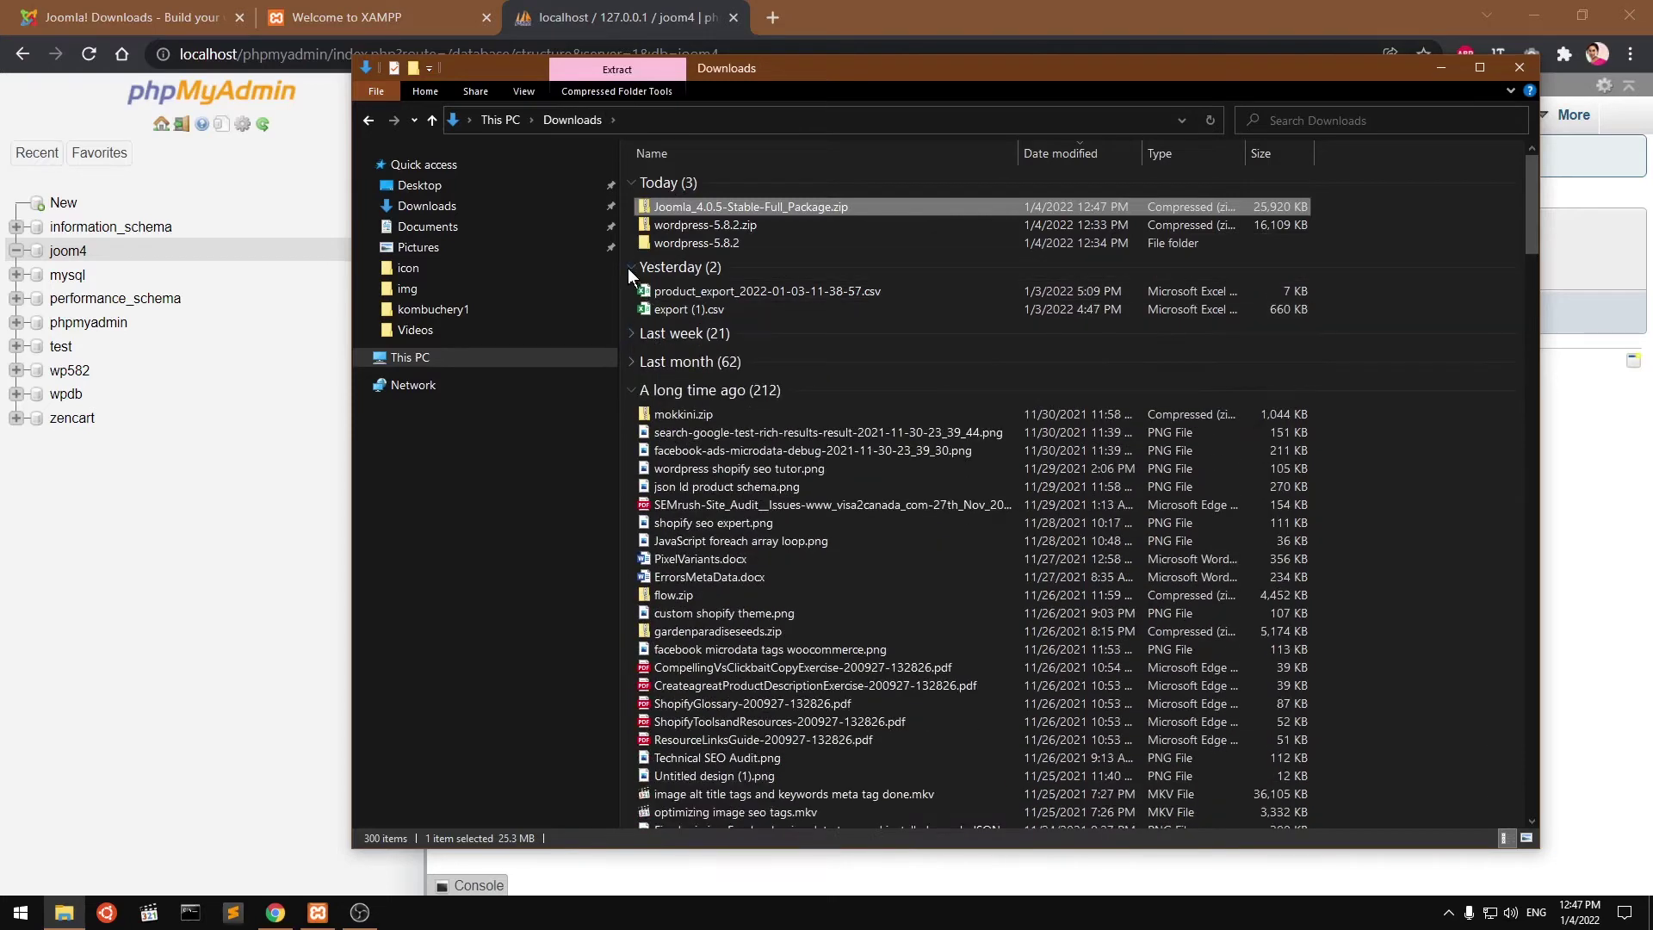
left_click(628, 267)
left_click(631, 352)
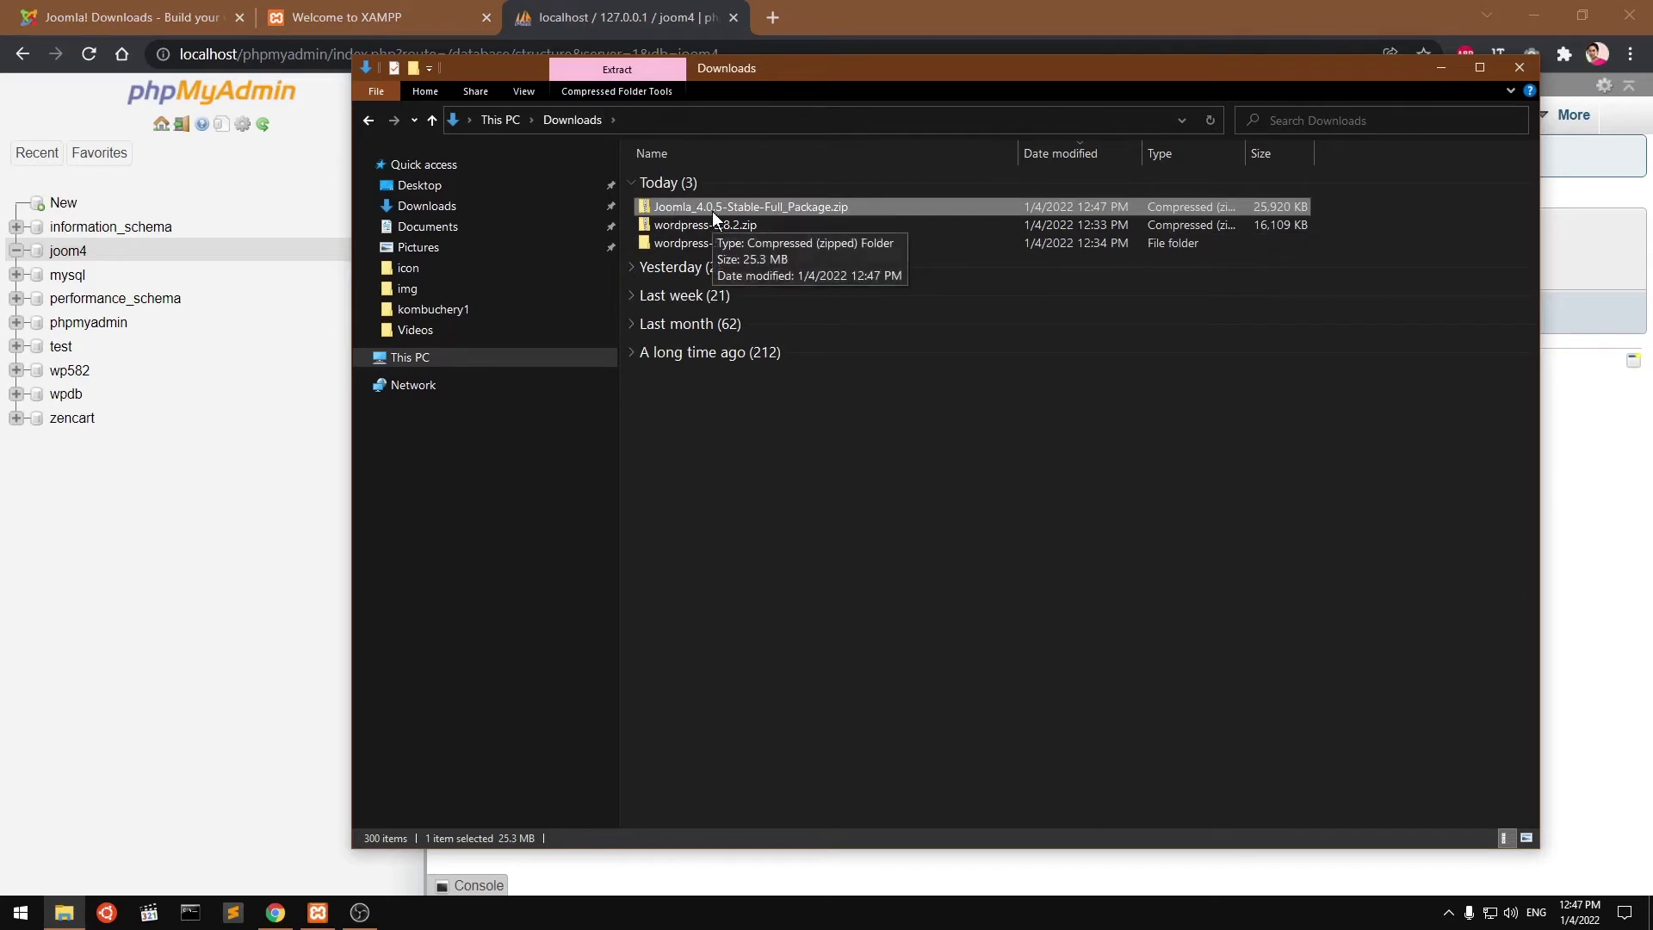
Extract the Joomla ZIP with 7-Zip into a Joomla_4.0.5-Stable-Full_Package folder
right_click(790, 204)
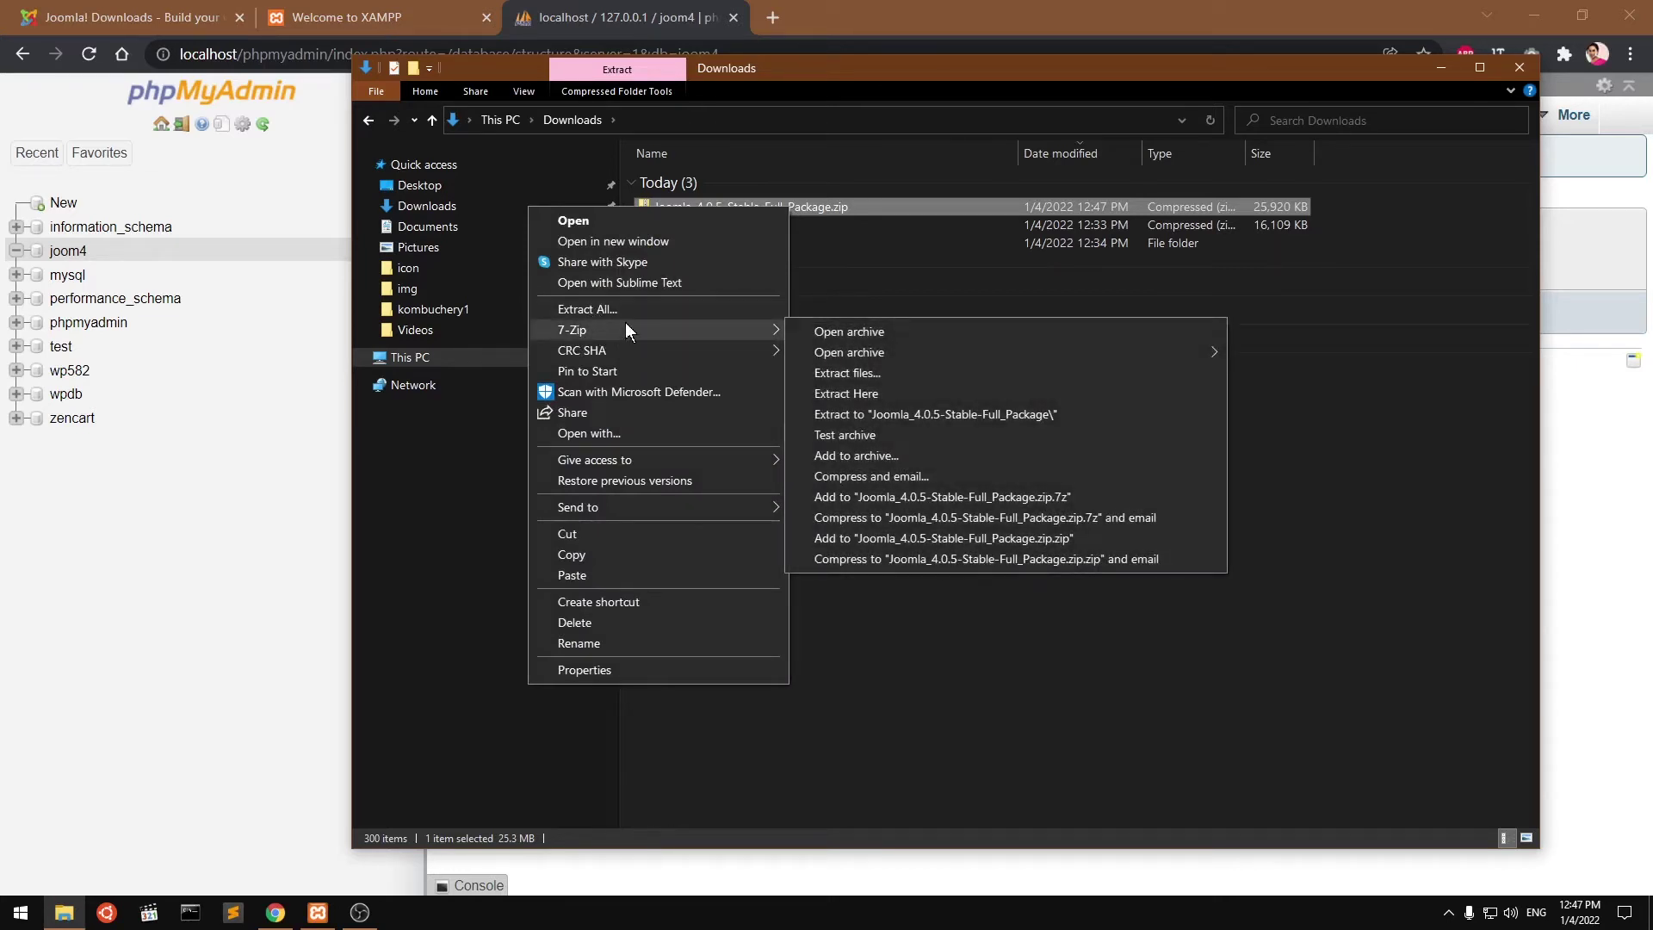
mouse_move(573, 330)
left_click(870, 414)
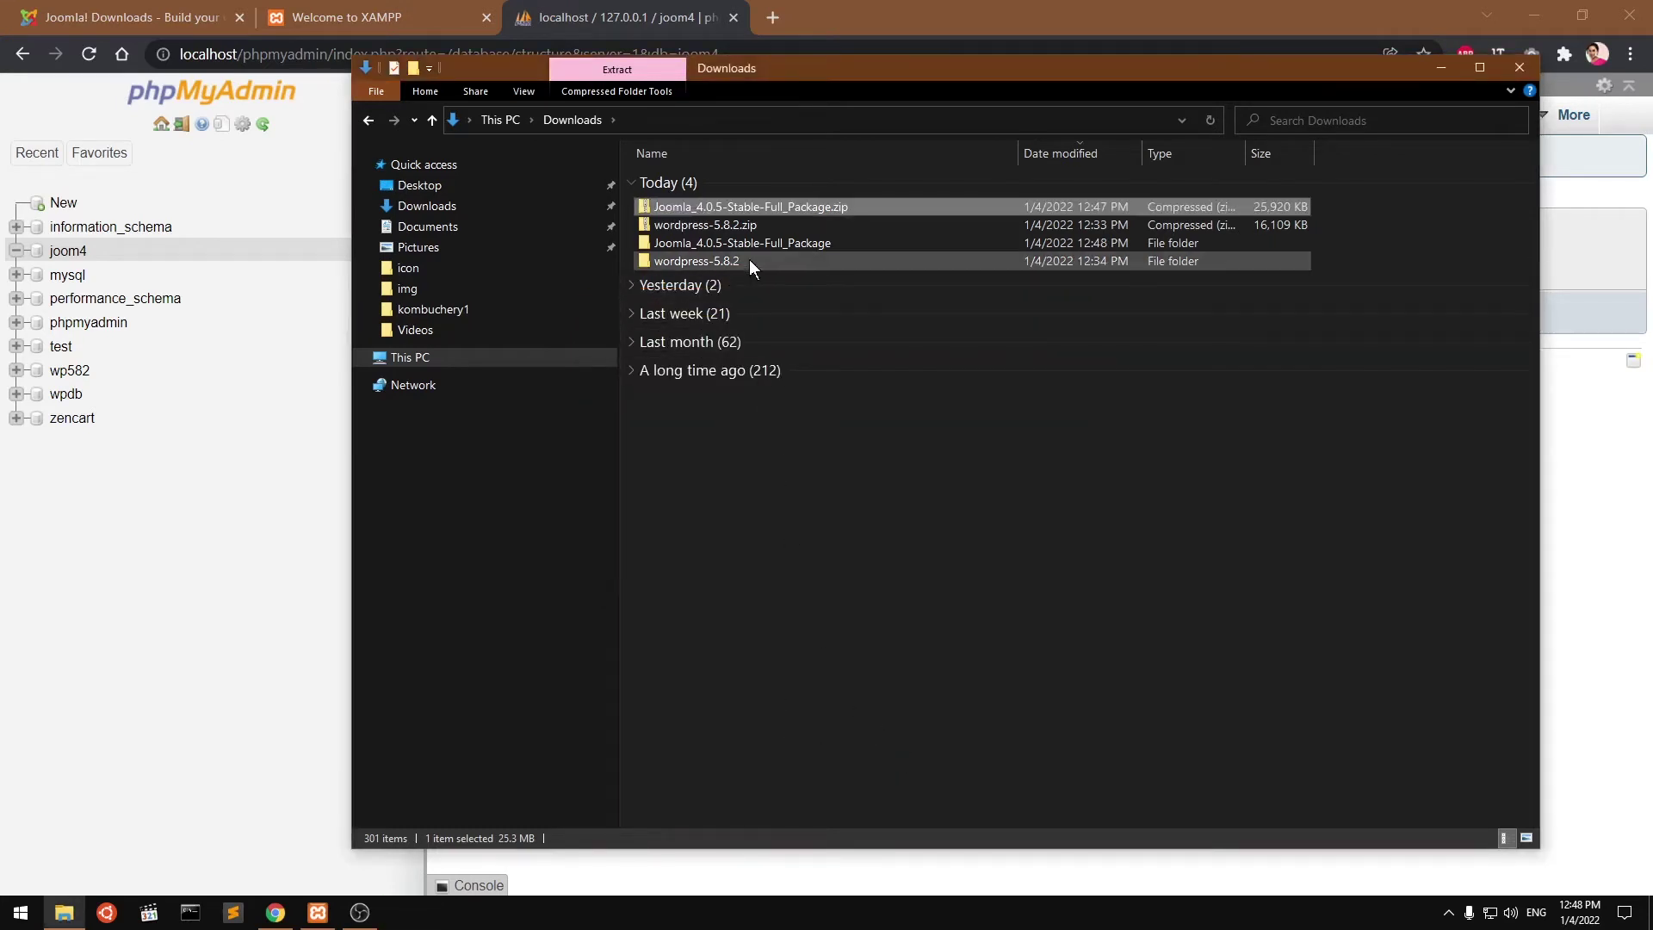
Check the extracted Joomla folder's contents, then cut the folder from Downloads
double_click(733, 243)
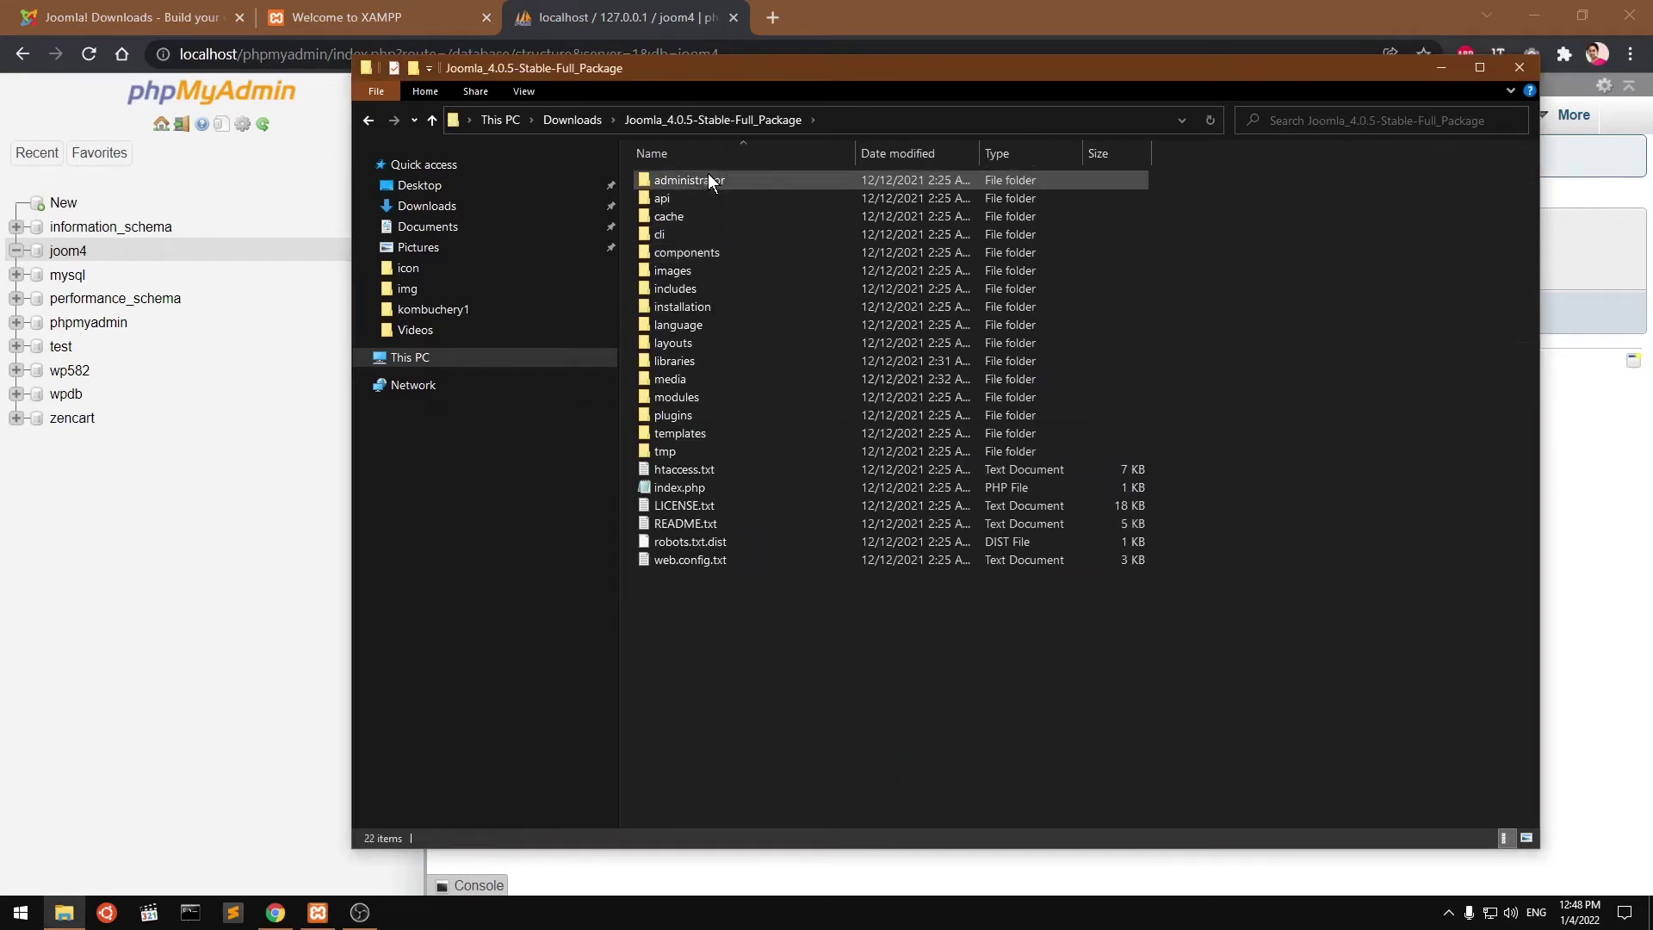
left_click(363, 113)
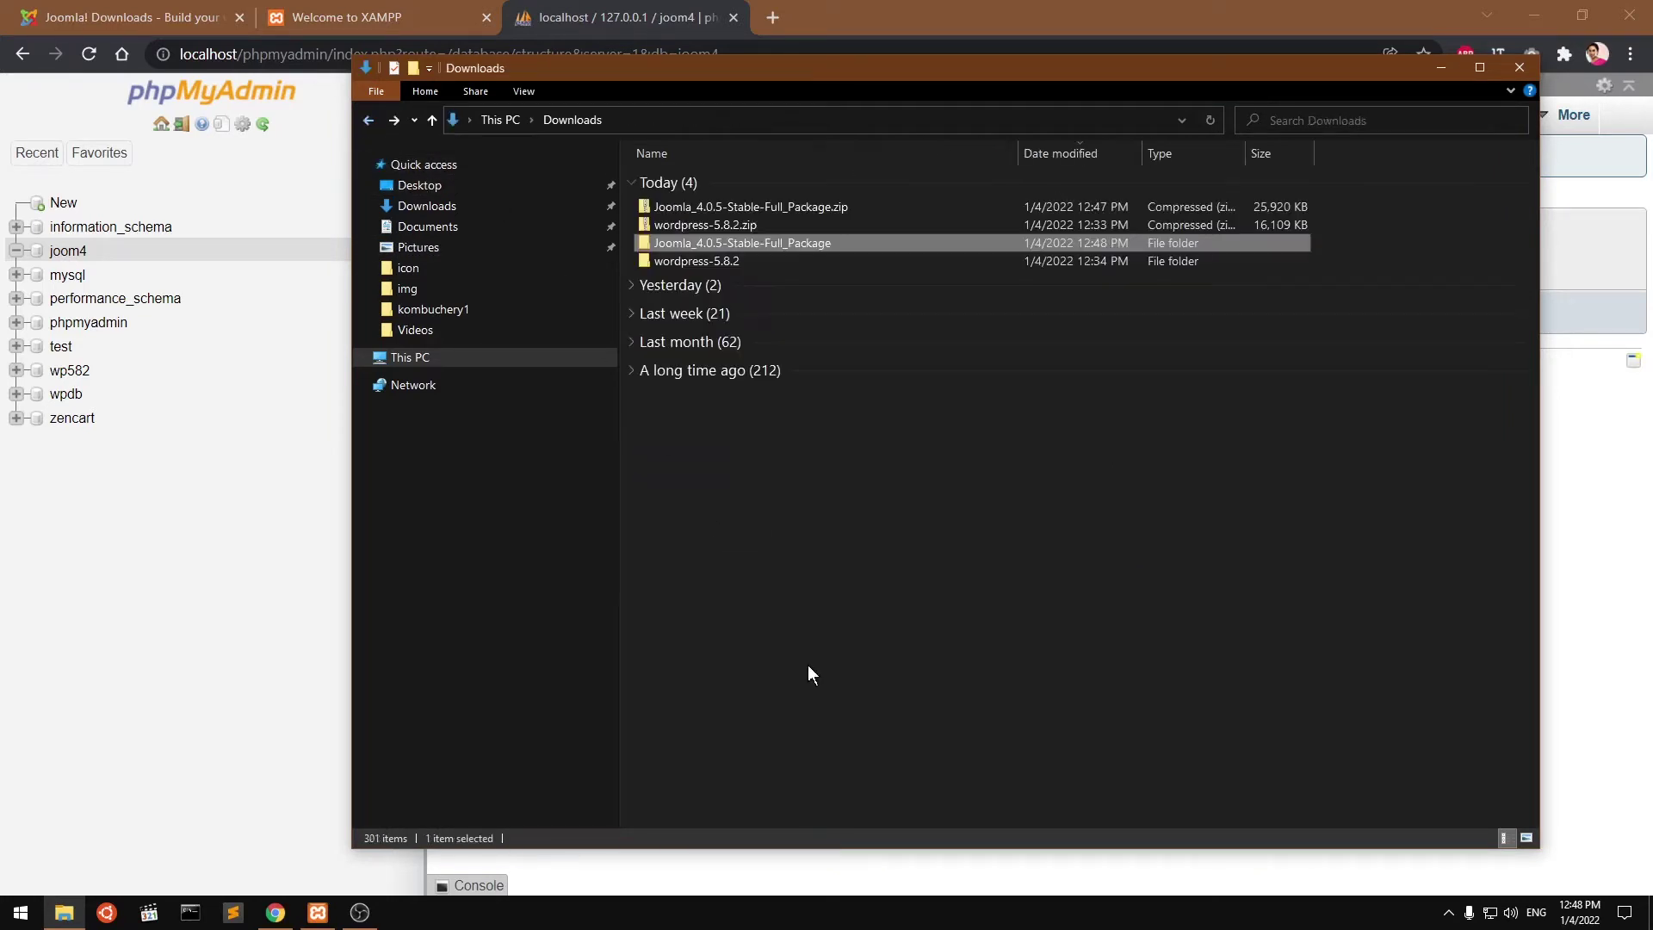
right_click(742, 244)
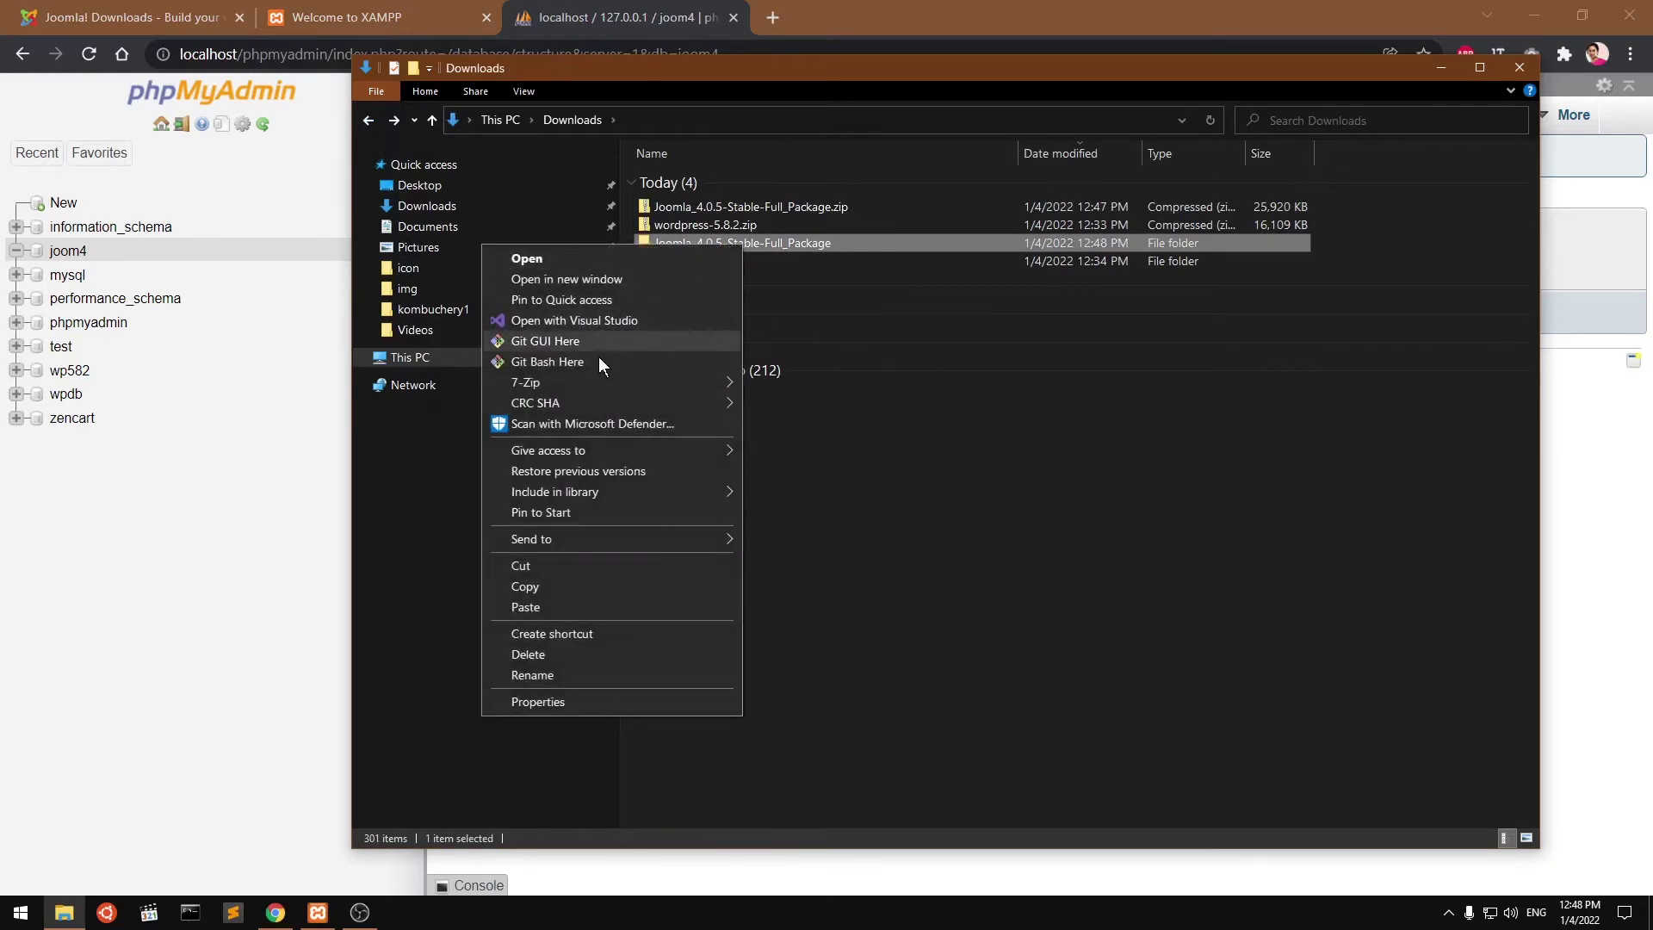
left_click(524, 570)
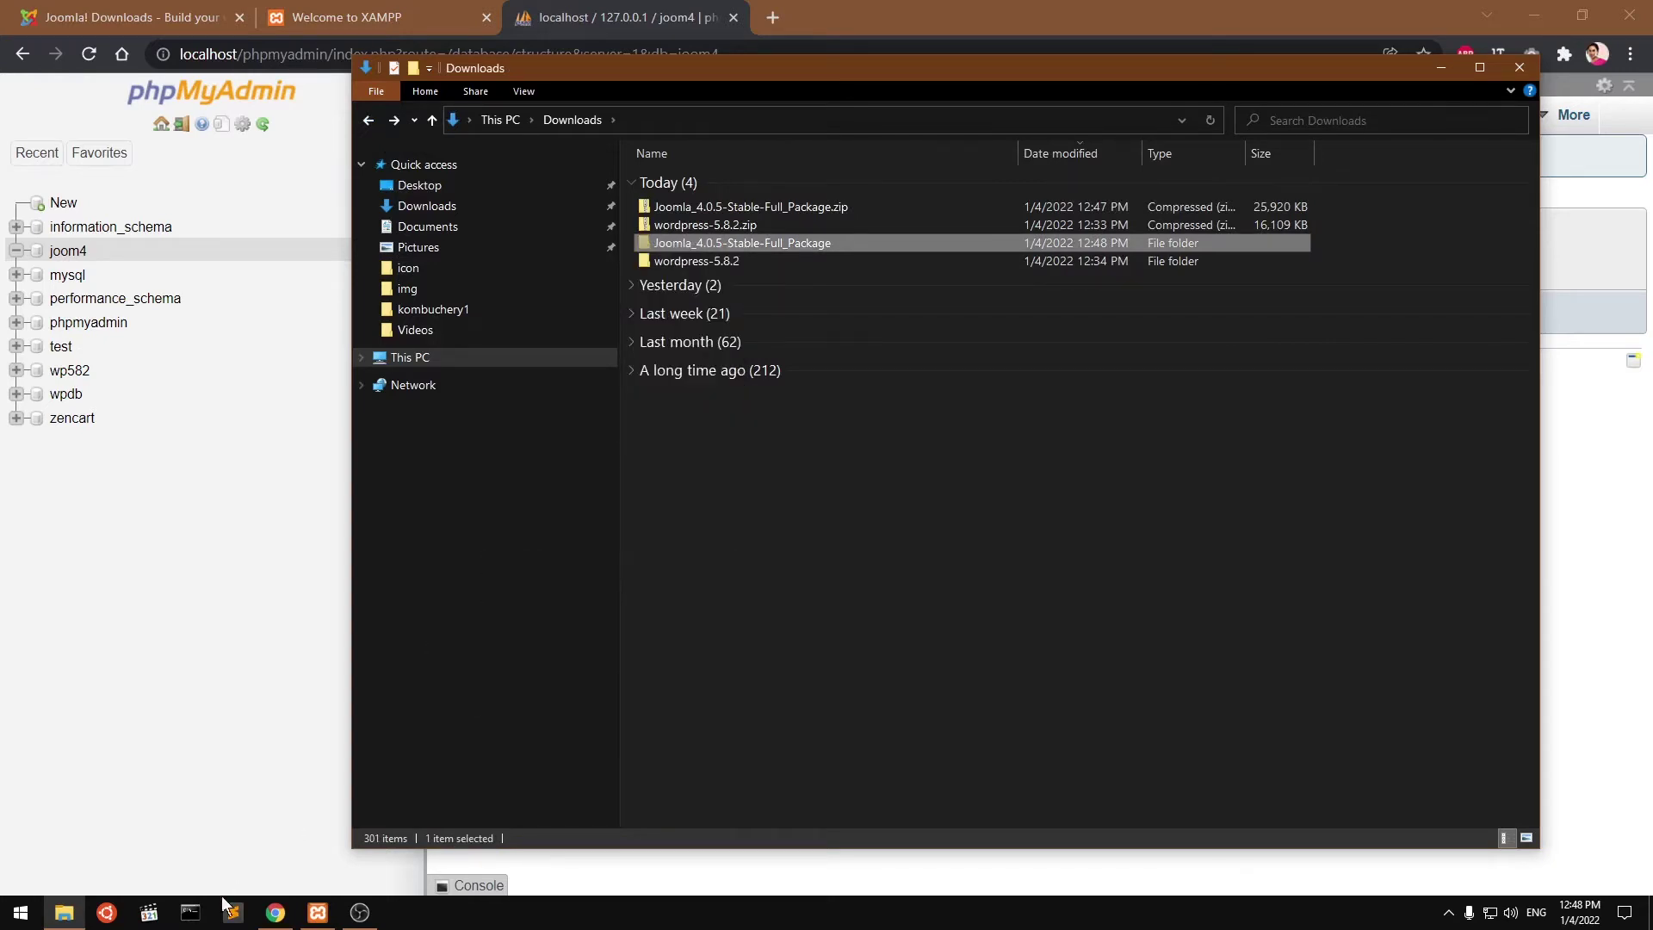
Browse through This PC to the root of the Windows (C:) drive
left_click(392, 368)
left_click(720, 331)
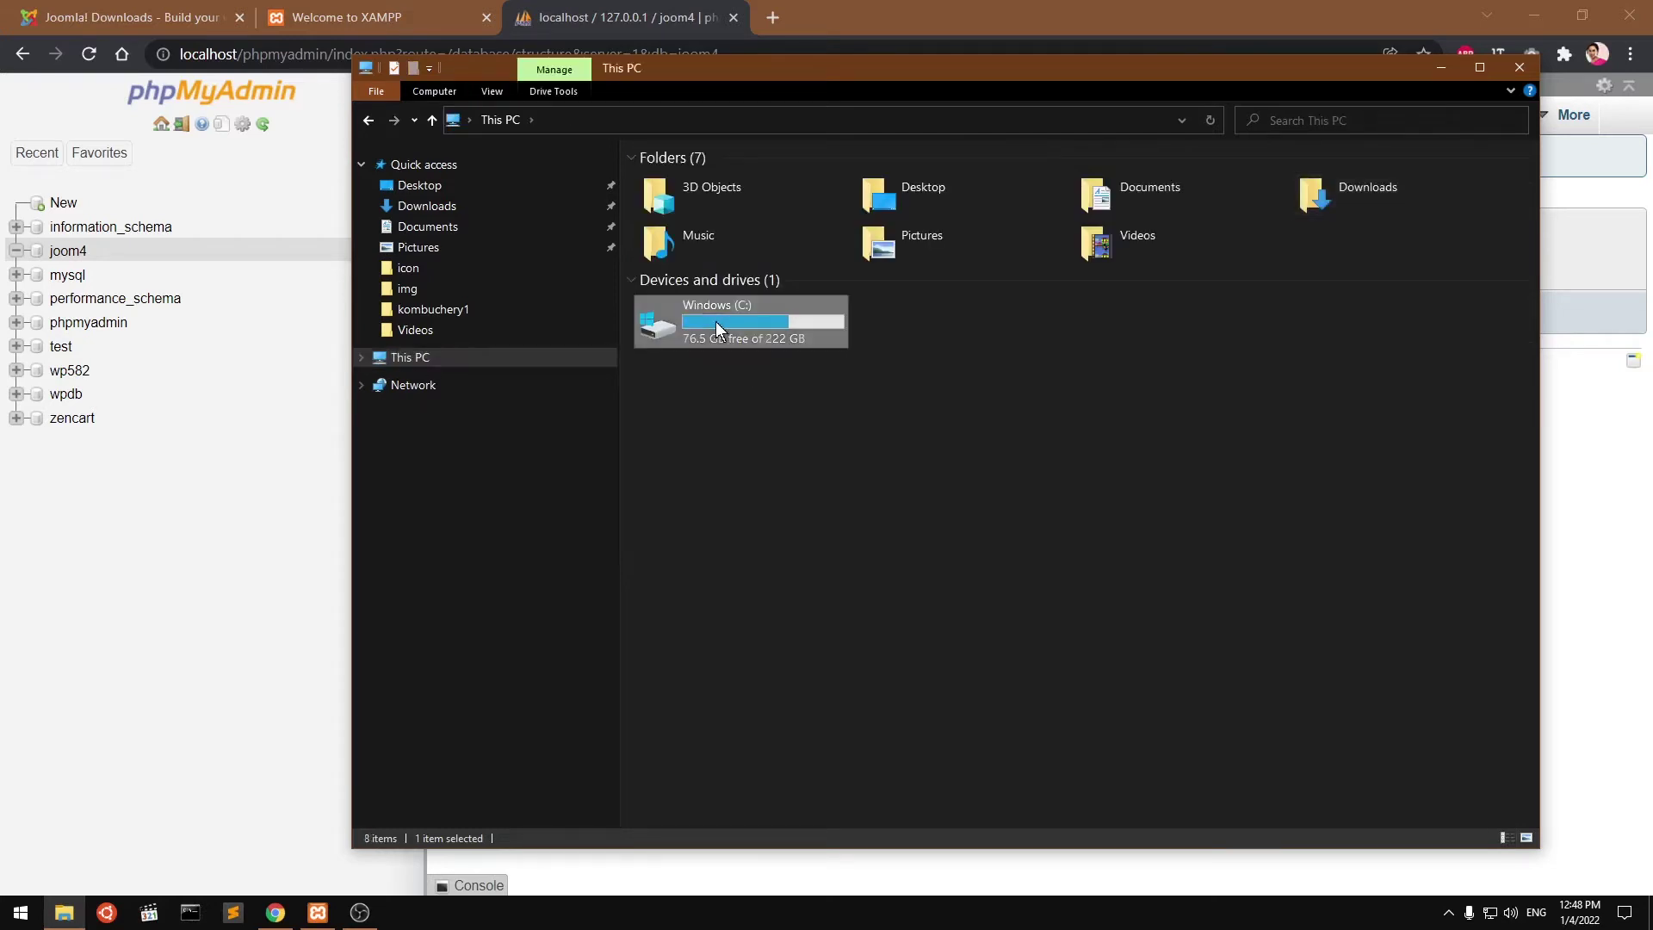
double_click(720, 331)
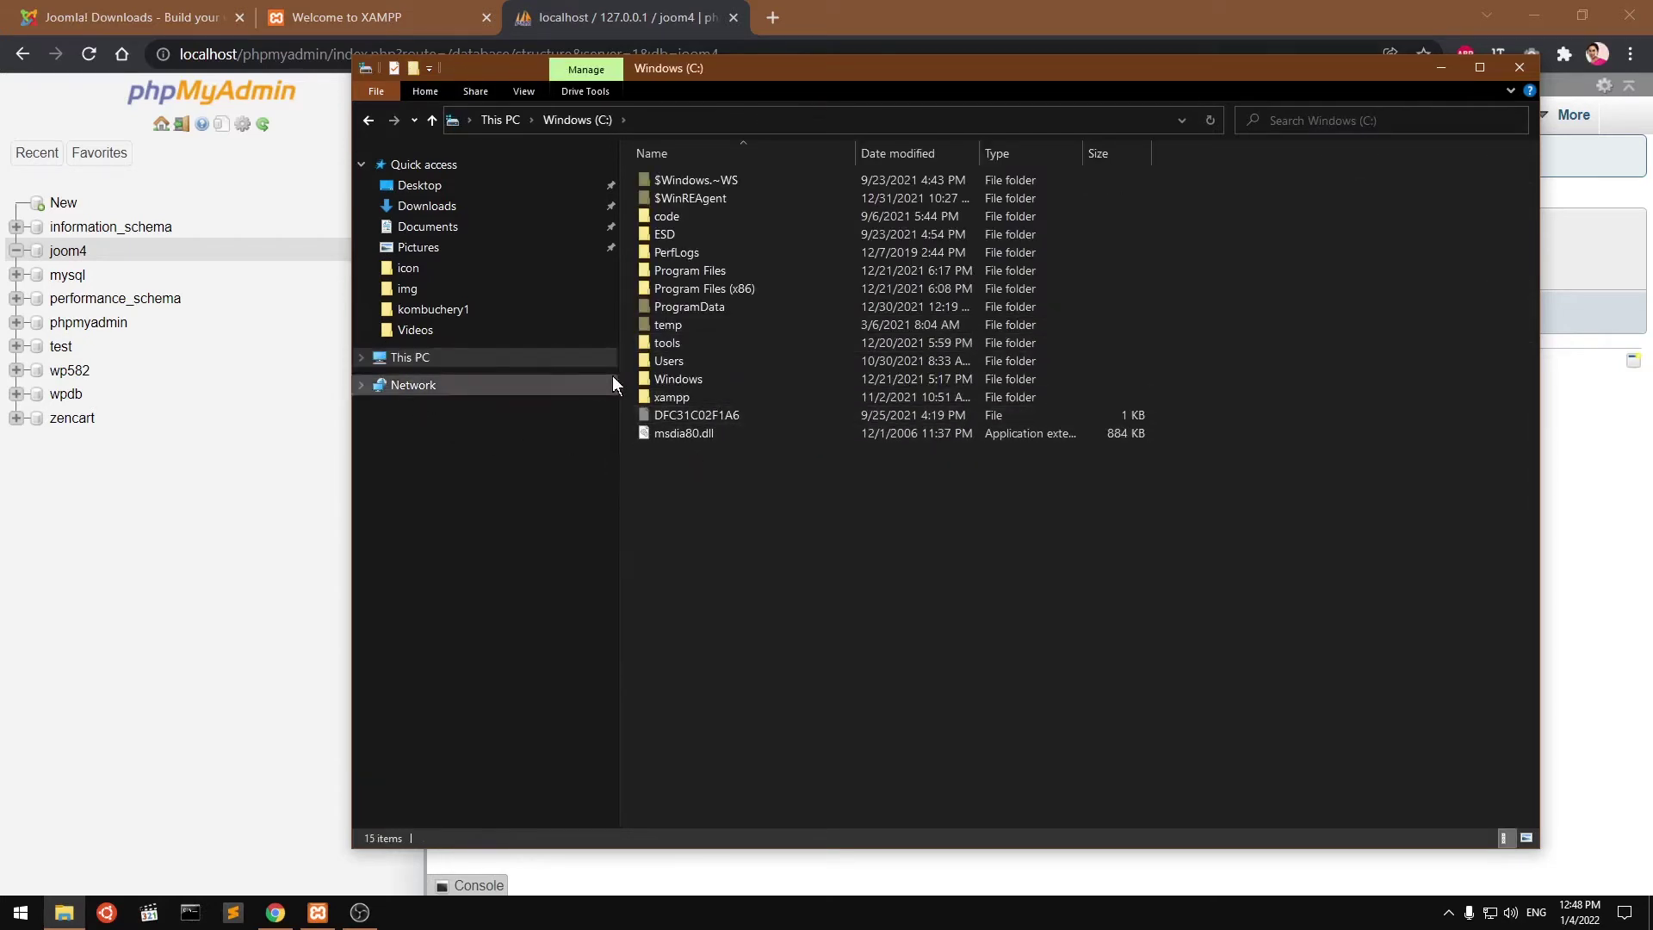
Paste the Joomla folder into C:\xampp\htdocs
double_click(697, 399)
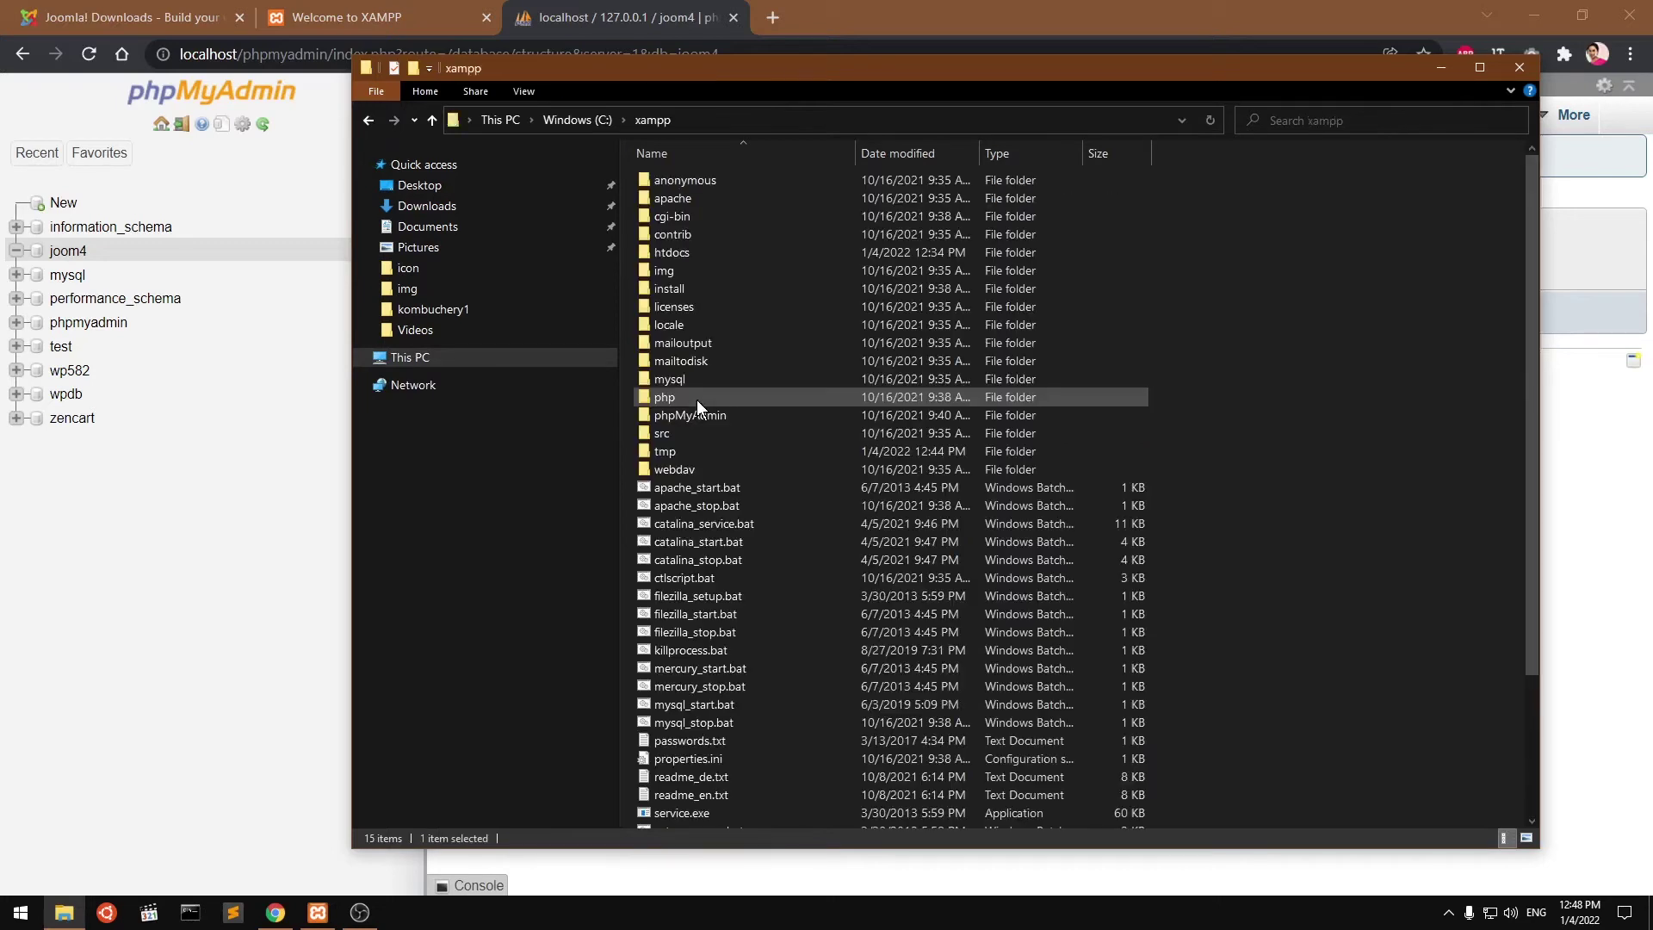
double_click(687, 247)
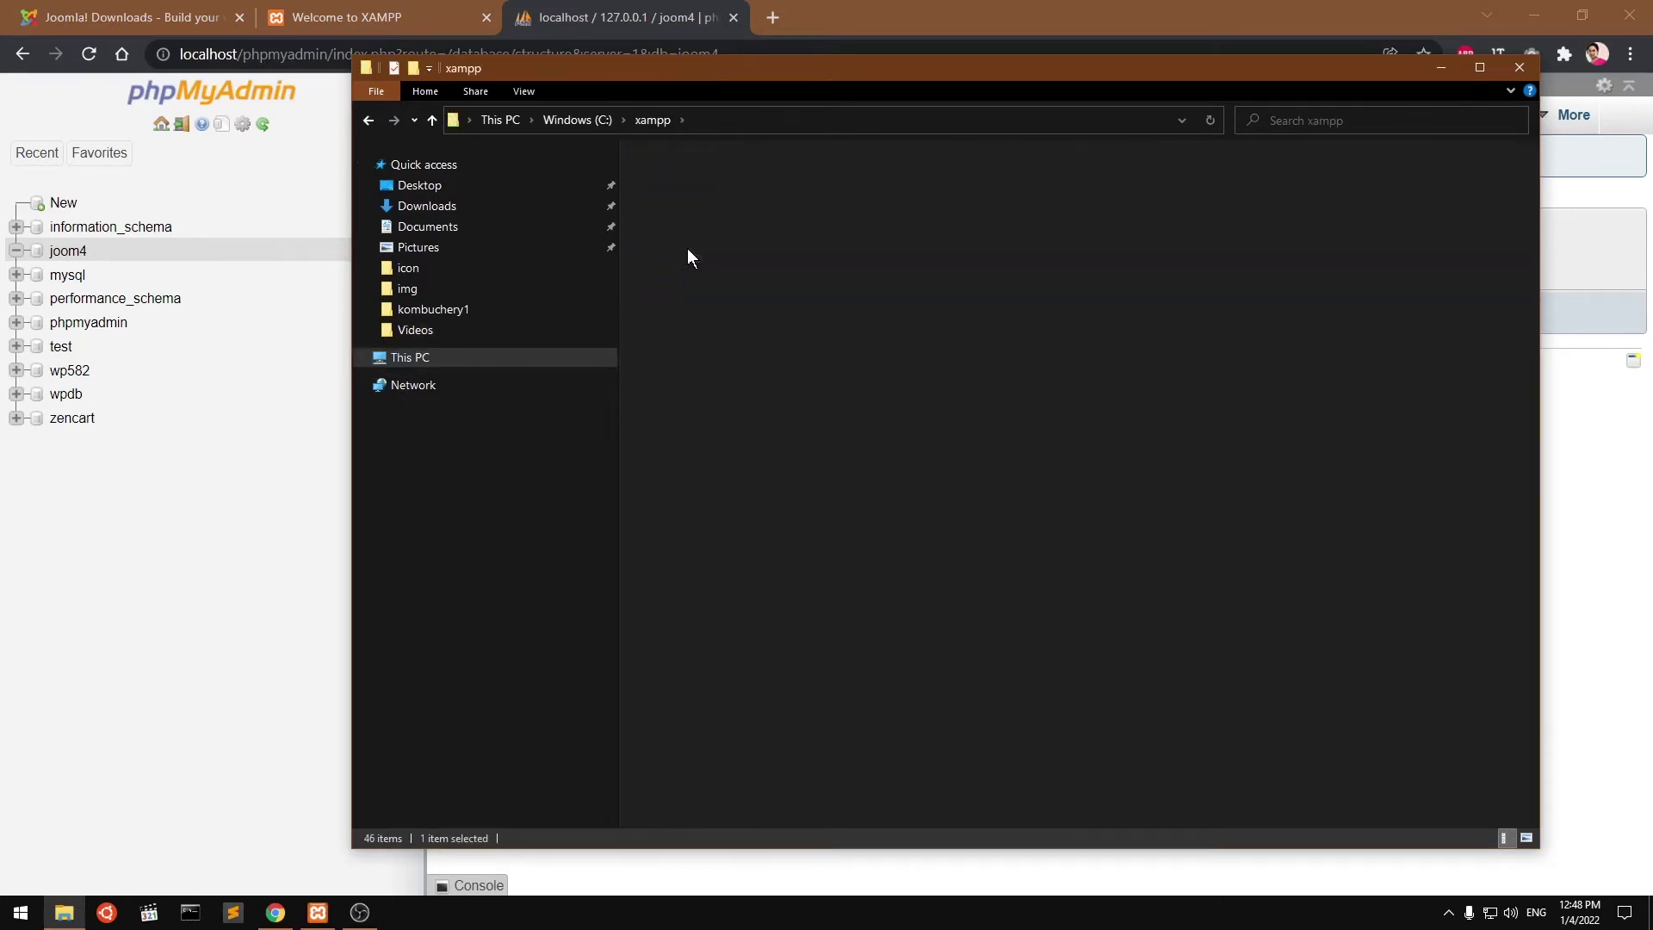
right_click(756, 498)
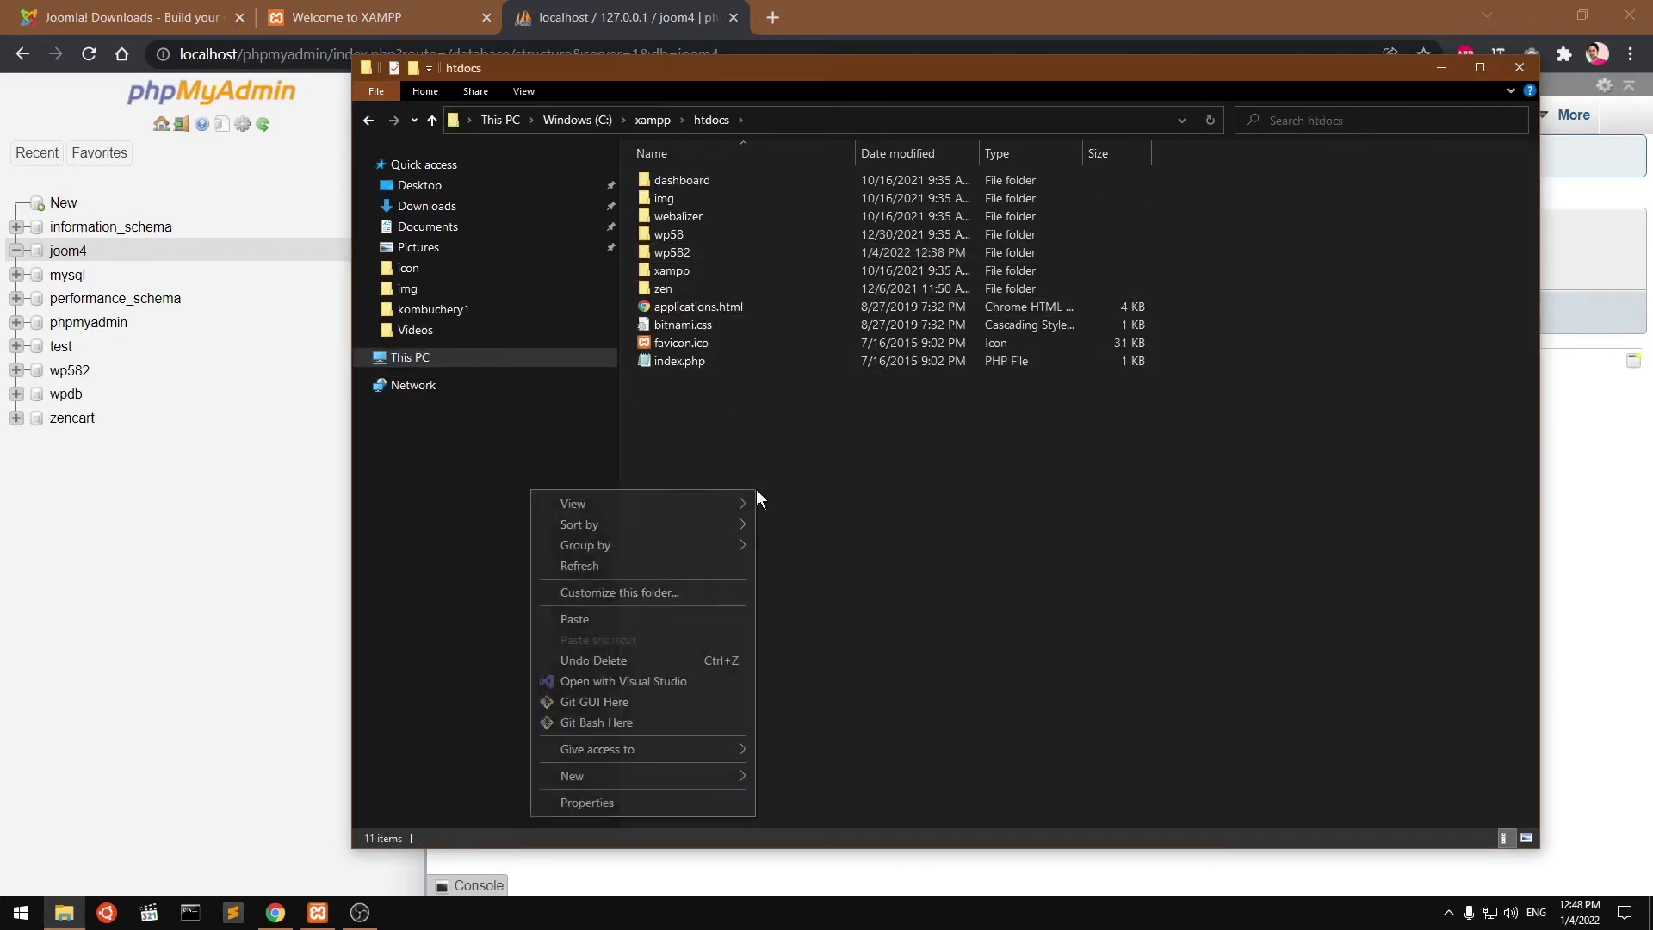
left_click(649, 613)
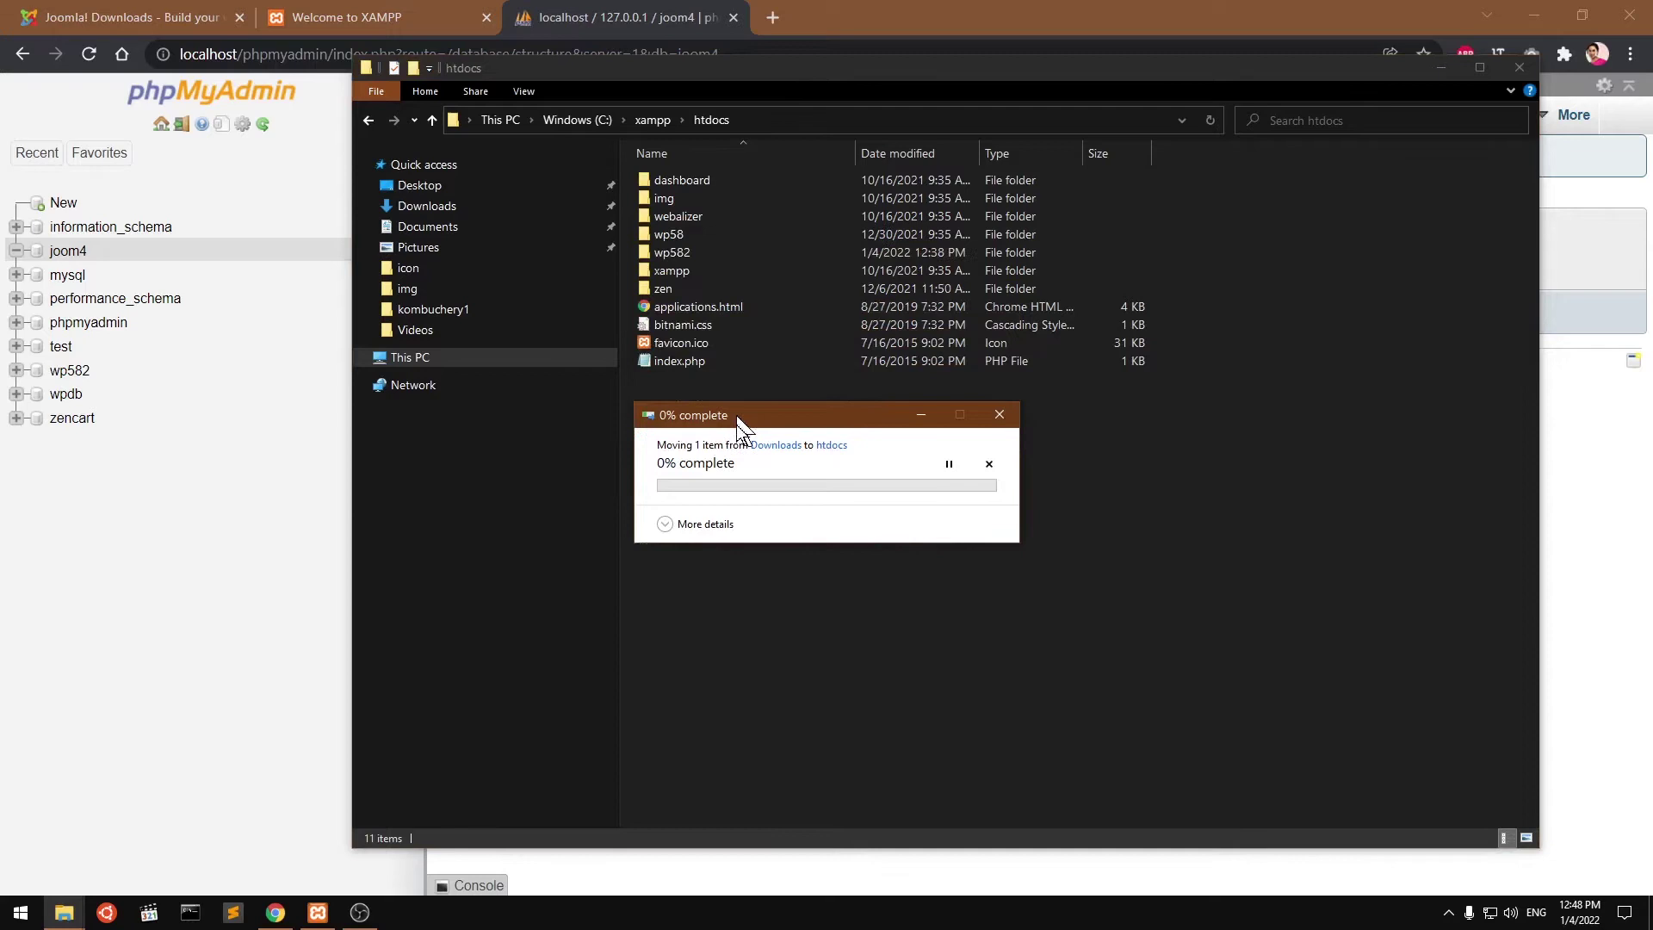
left_click_drag(736, 226, 739, 498)
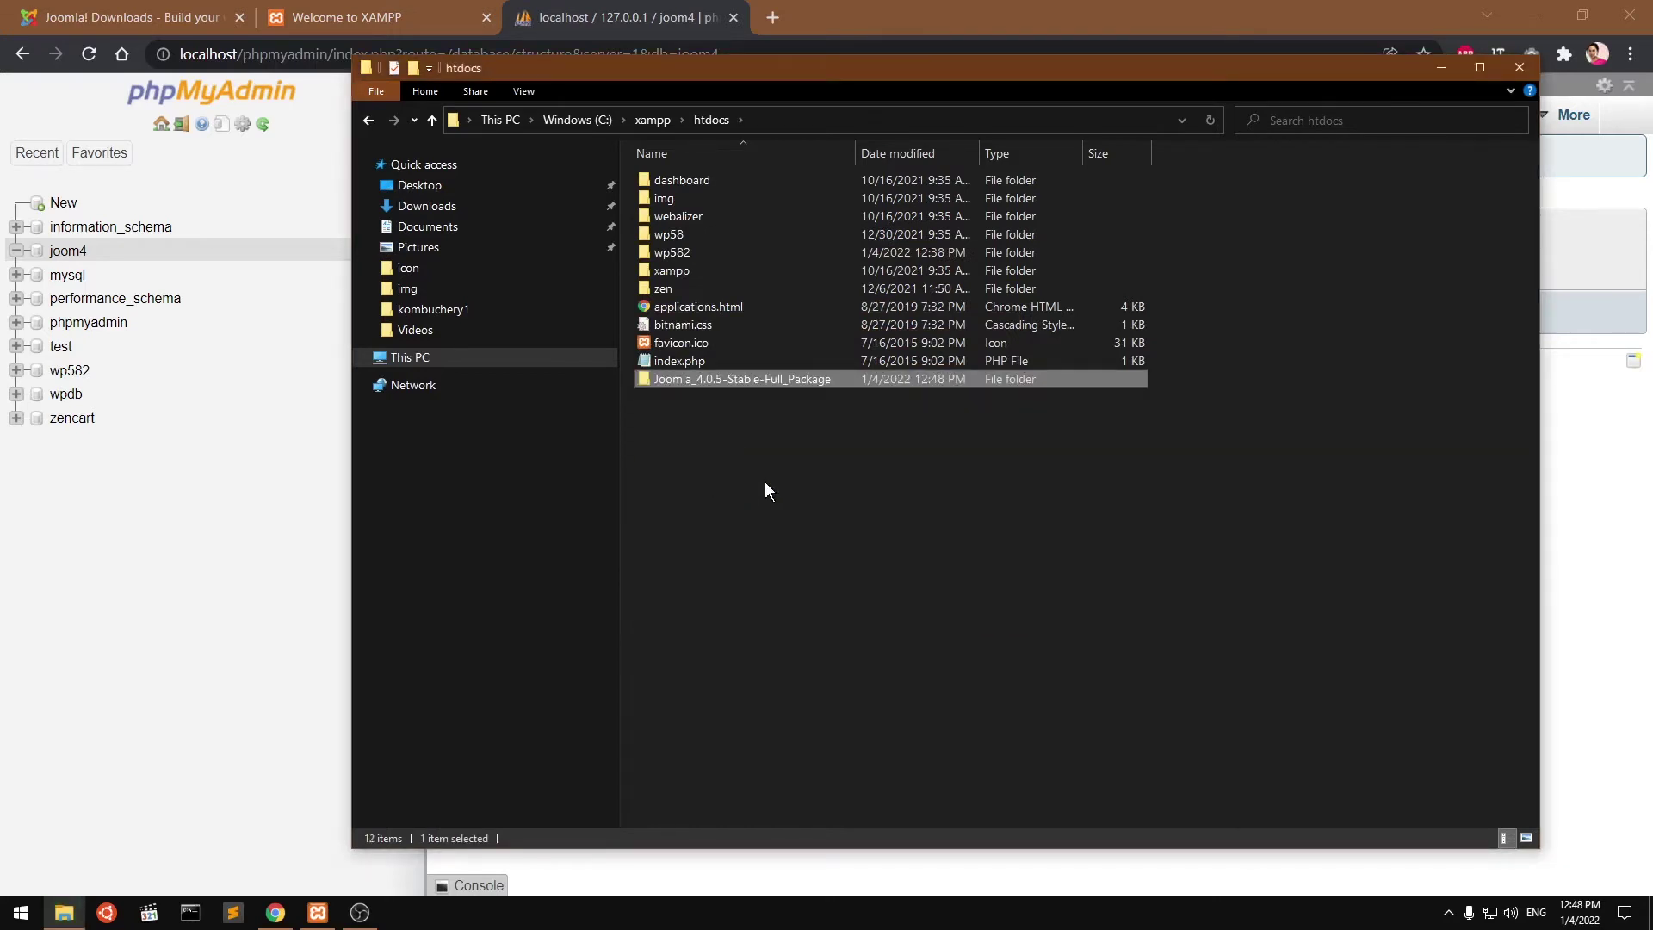
Rename the pasted Joomla folder to joom4
left_click(764, 482)
left_click(713, 381)
left_click(713, 381)
type("j")
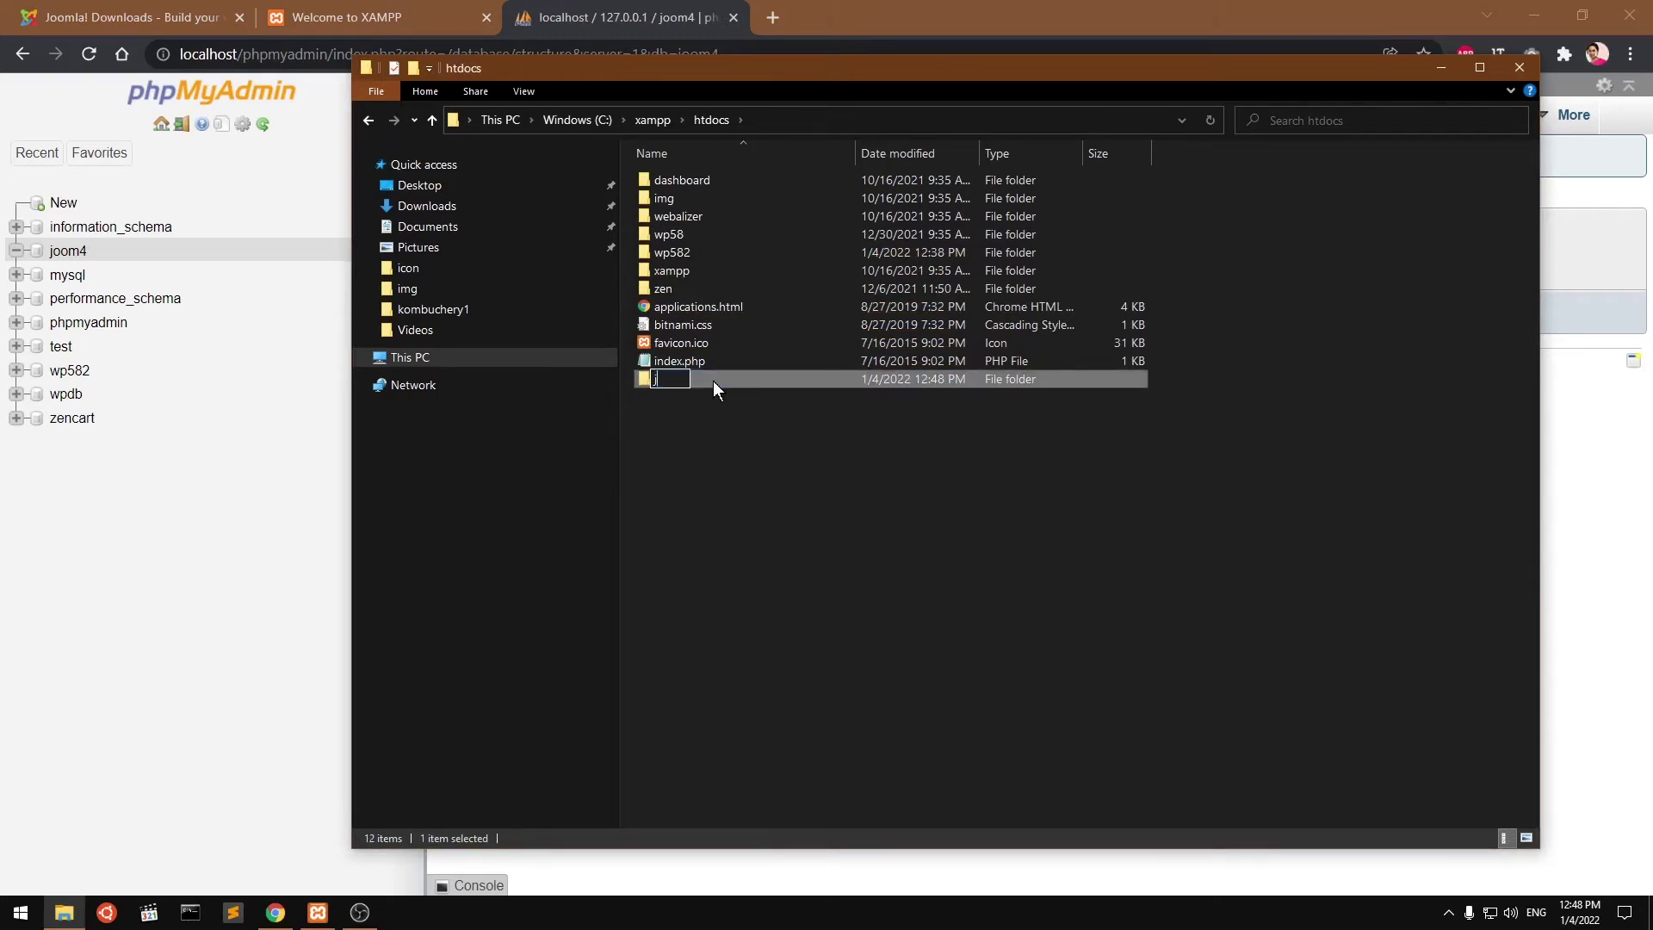
type("oom4")
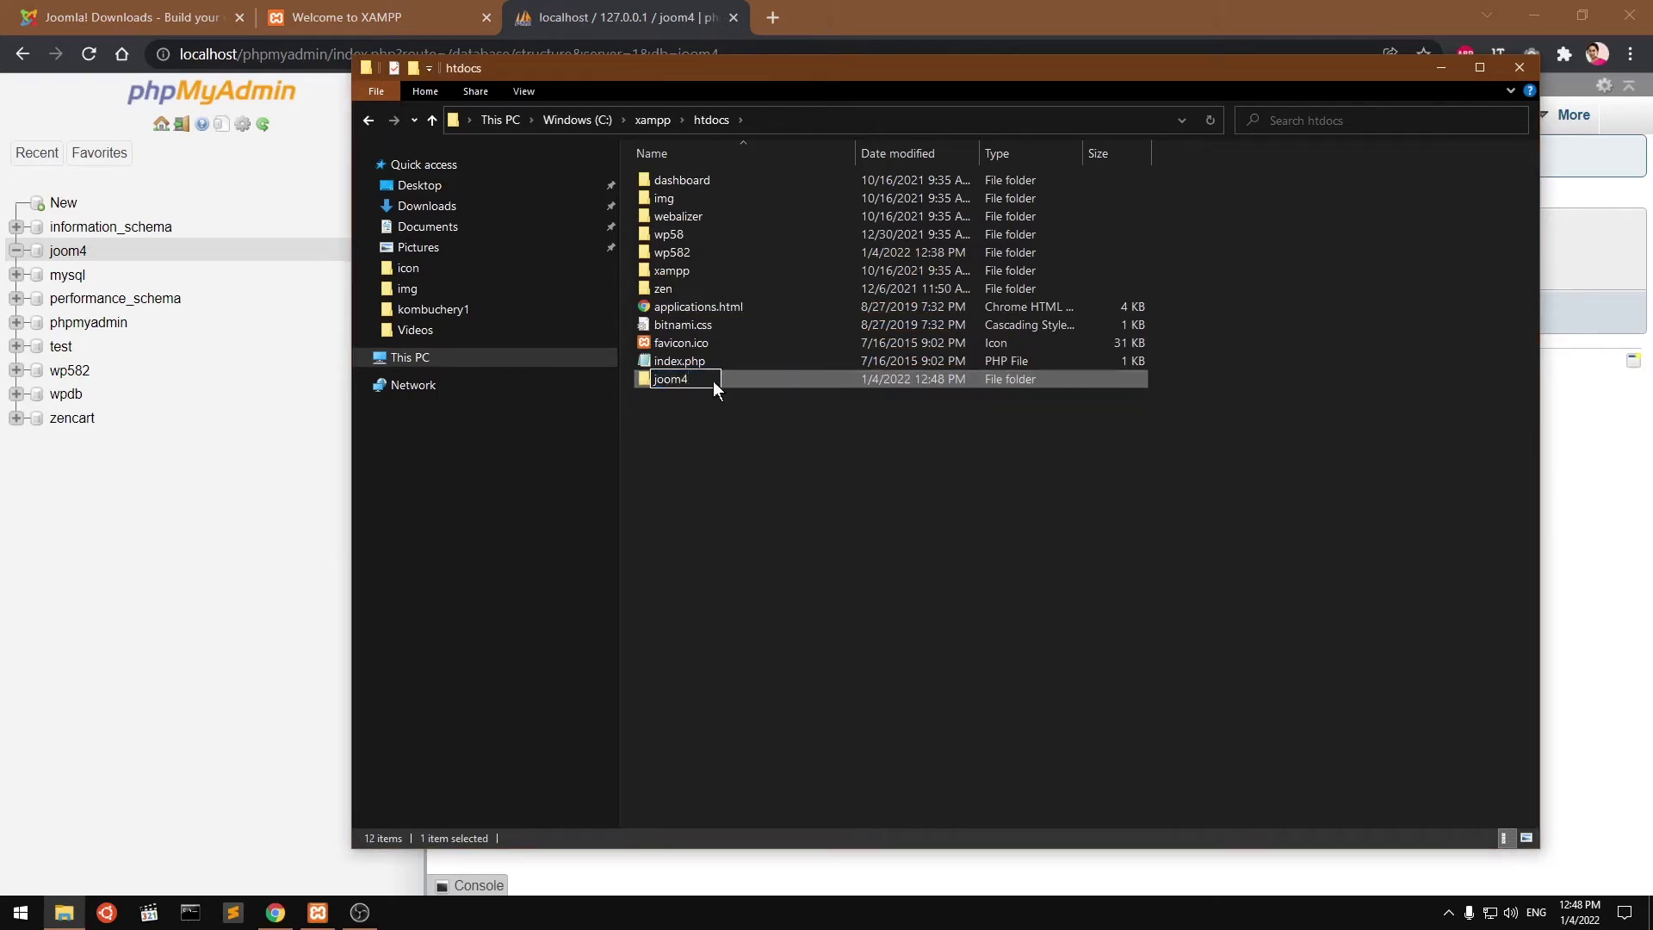
key("Return")
left_click(938, 552)
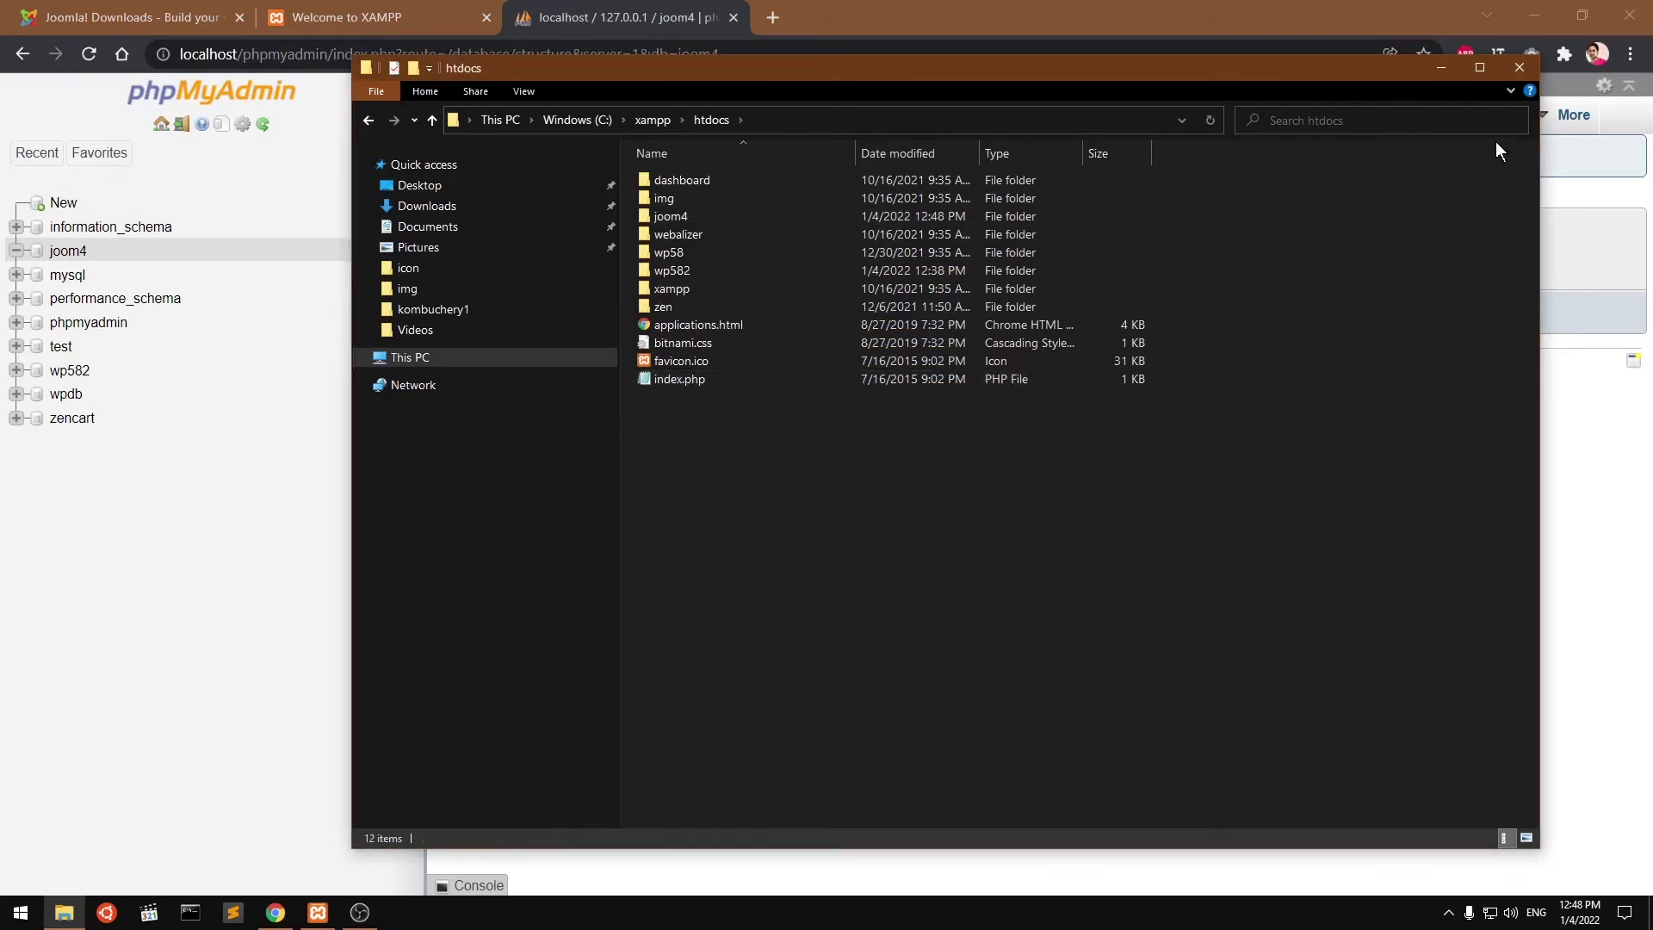
Close File Explorer and load localhost/joom4 in the XAMPP tab
left_click(1520, 68)
left_click(370, 17)
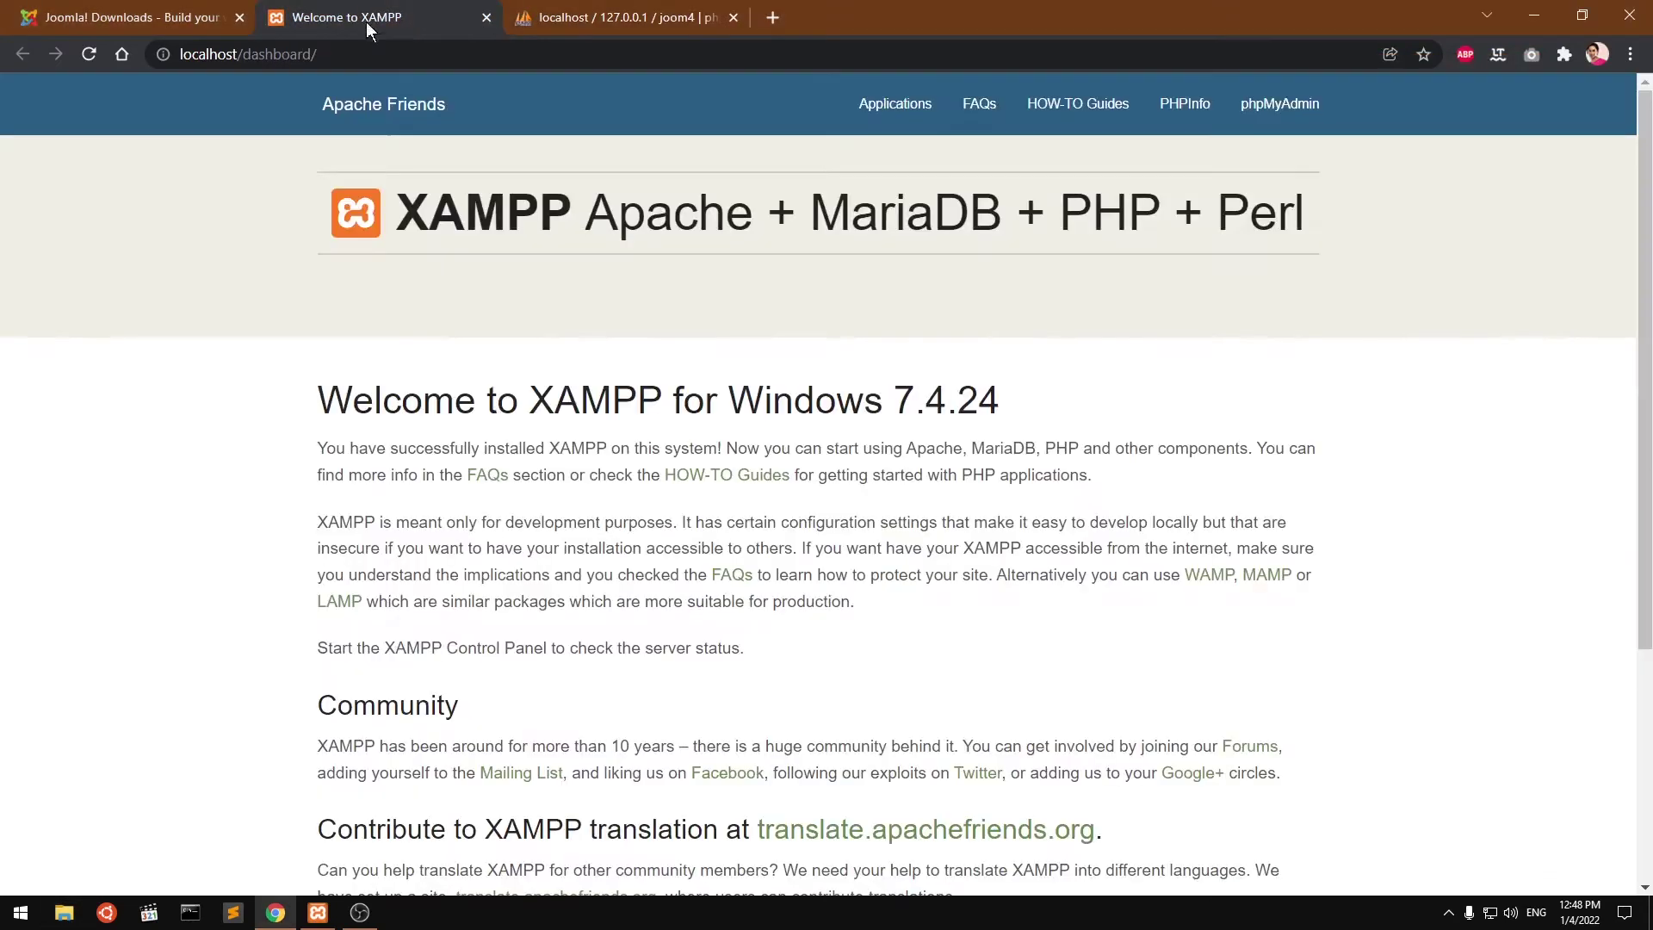
left_click_drag(242, 55, 318, 55)
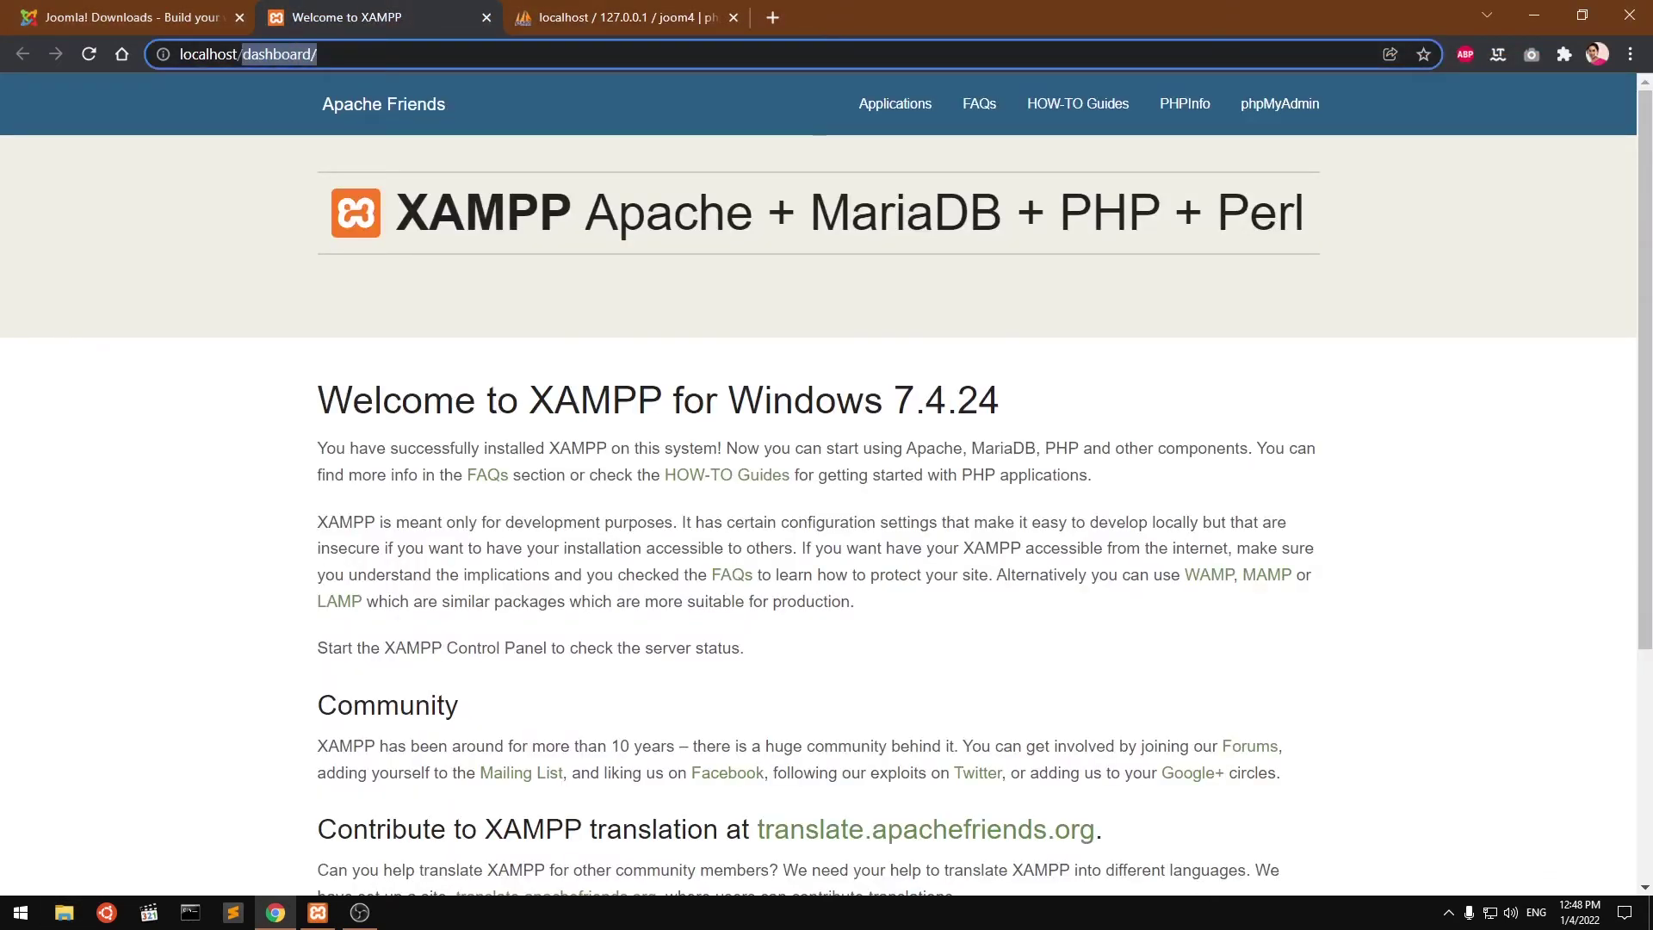
key("BackSpace")
type("joom")
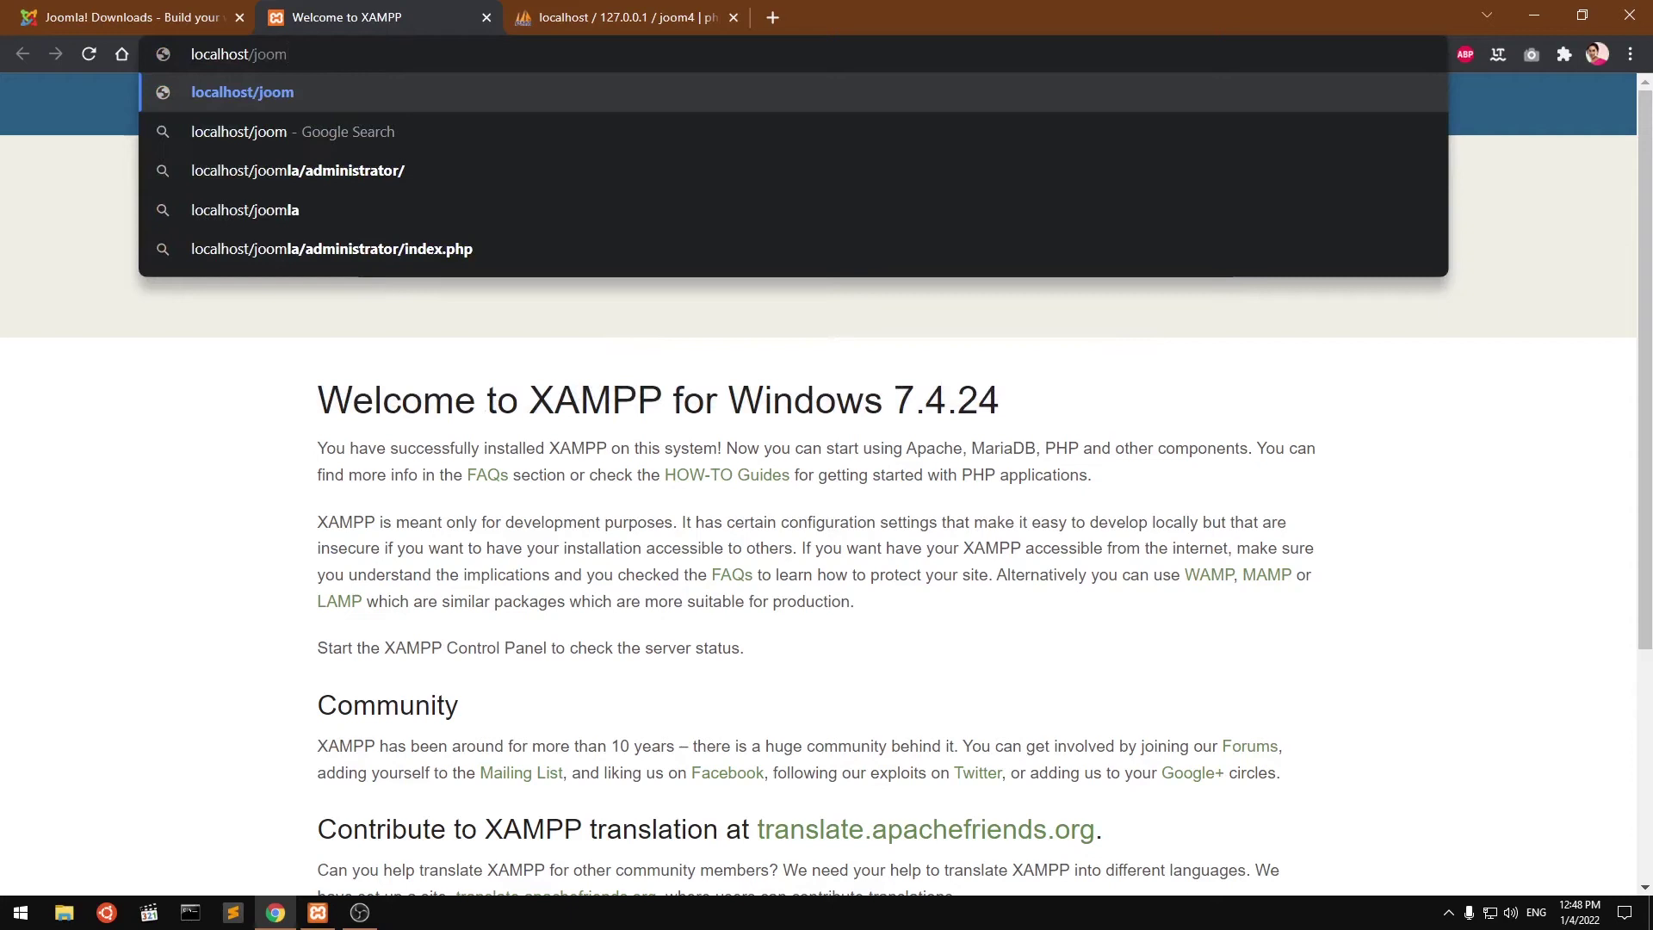
type("4")
key("Return")
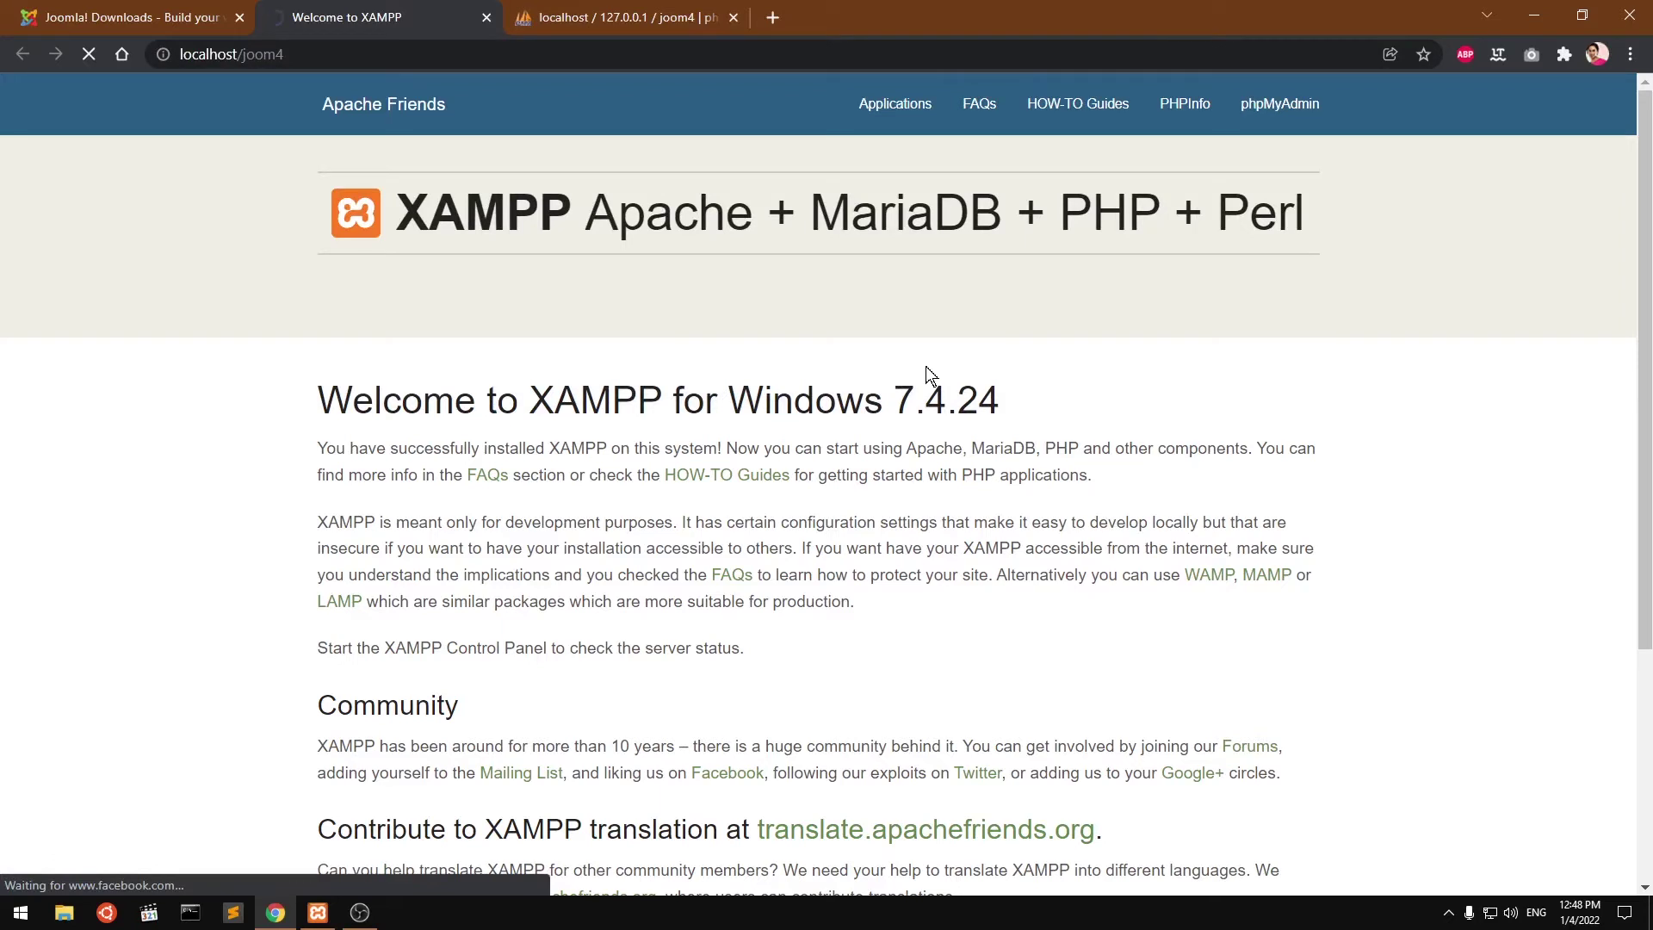
Open the joom4 database in phpMyAdmin and select the localhost part of its address
left_click(664, 15)
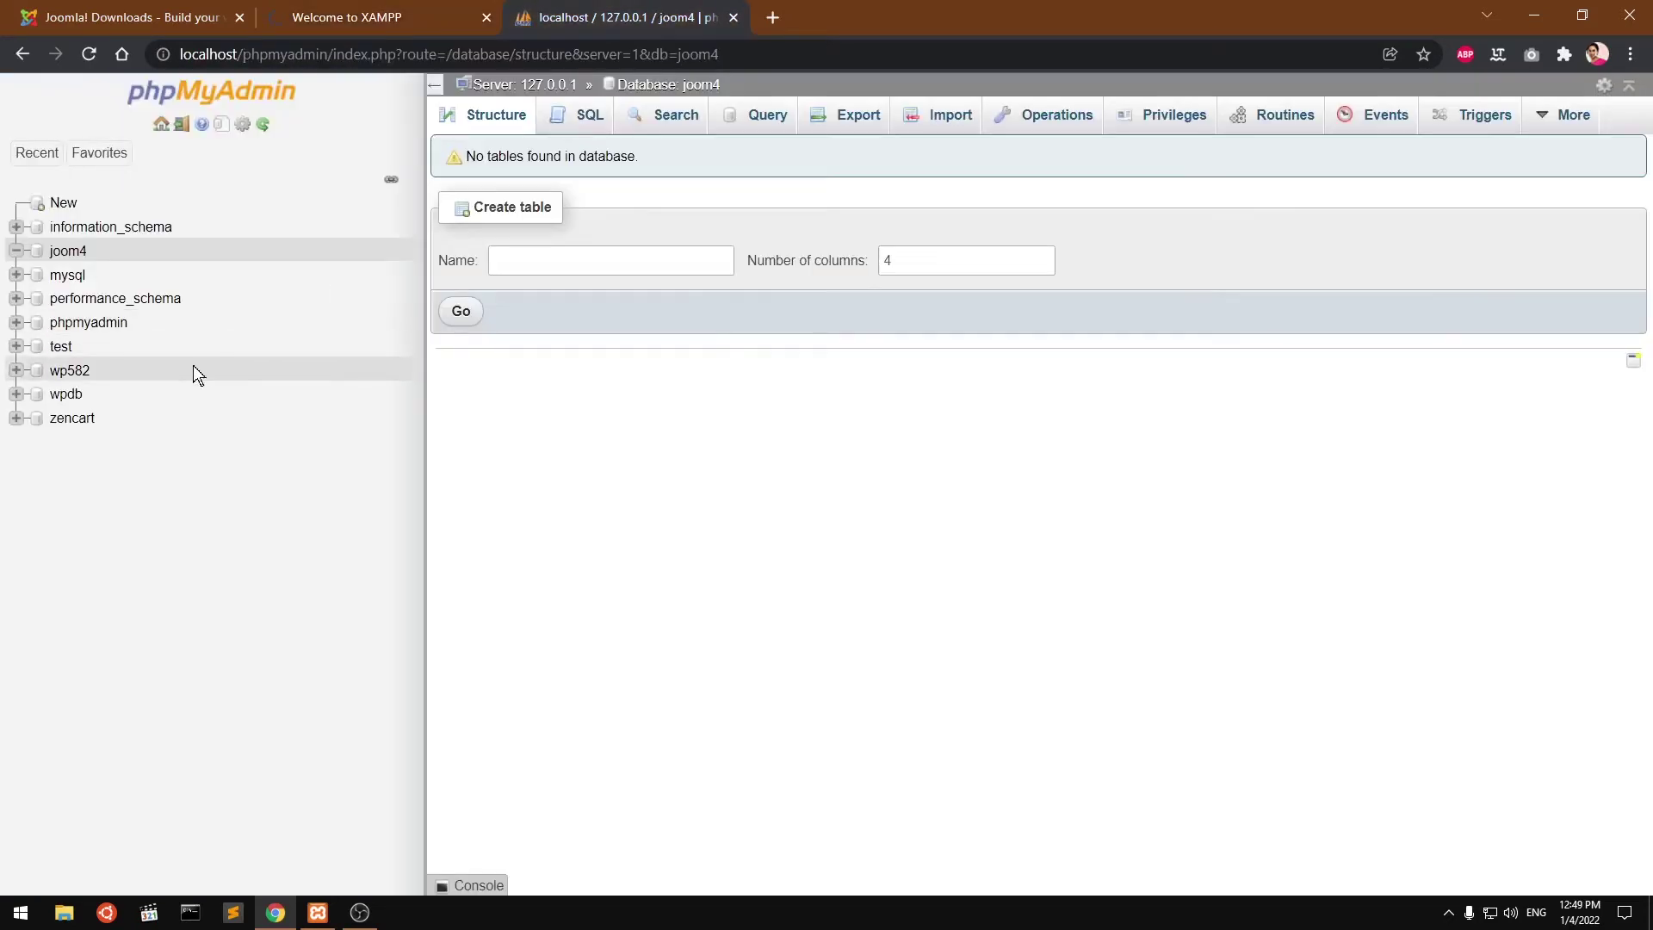
left_click(61, 252)
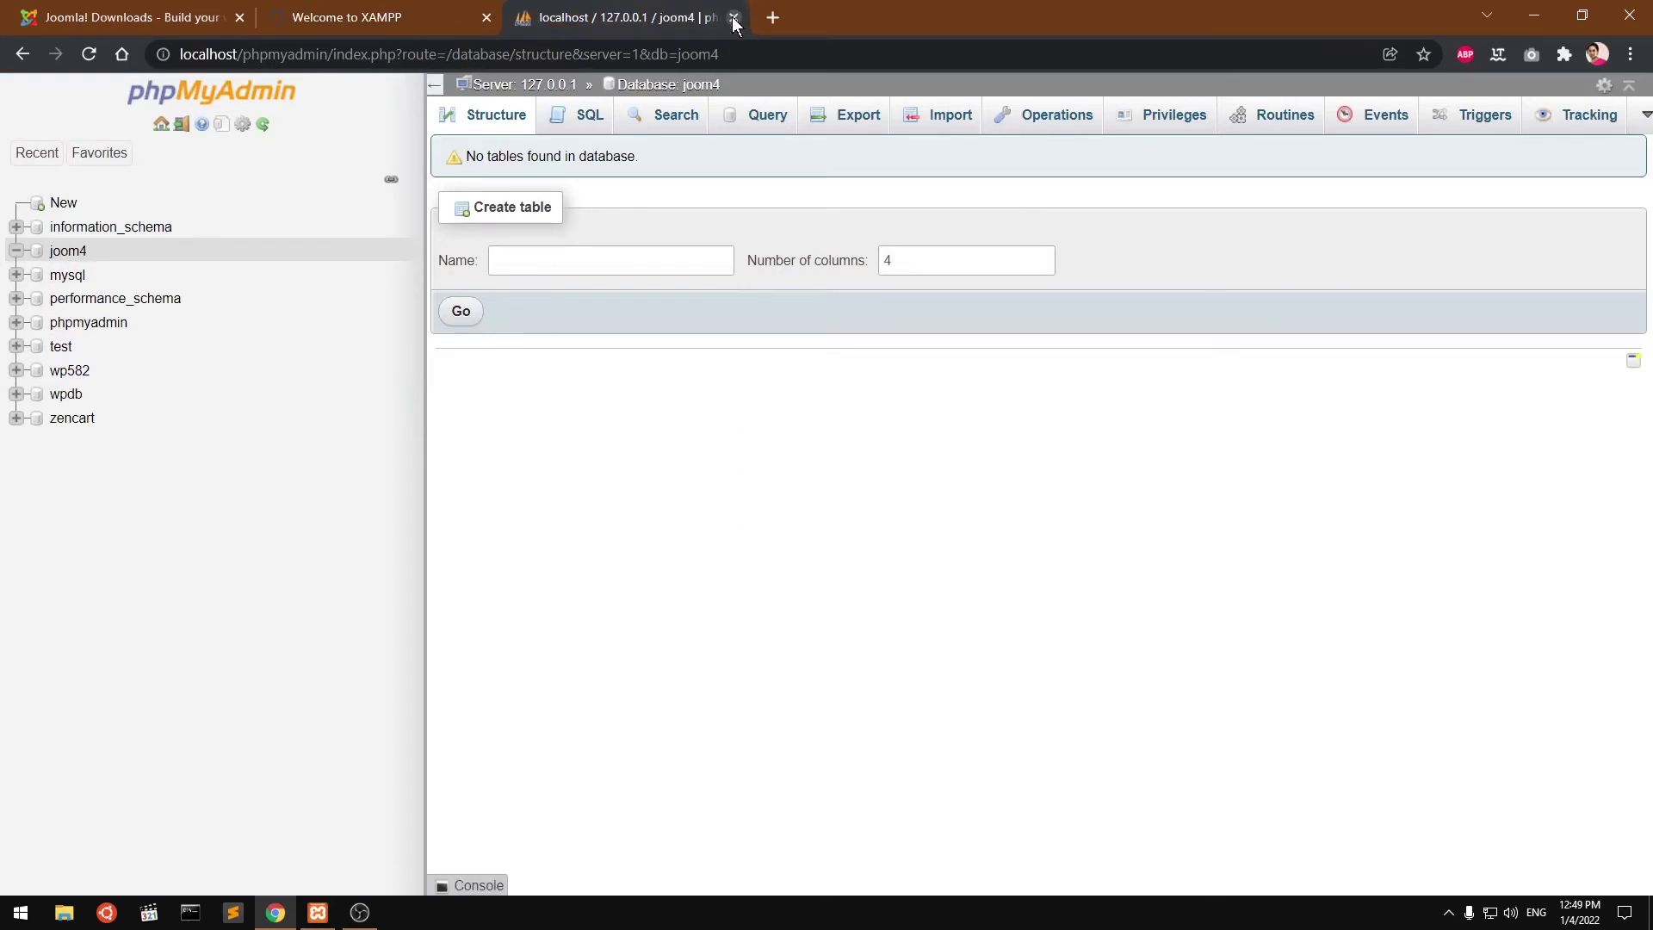
double_click(187, 54)
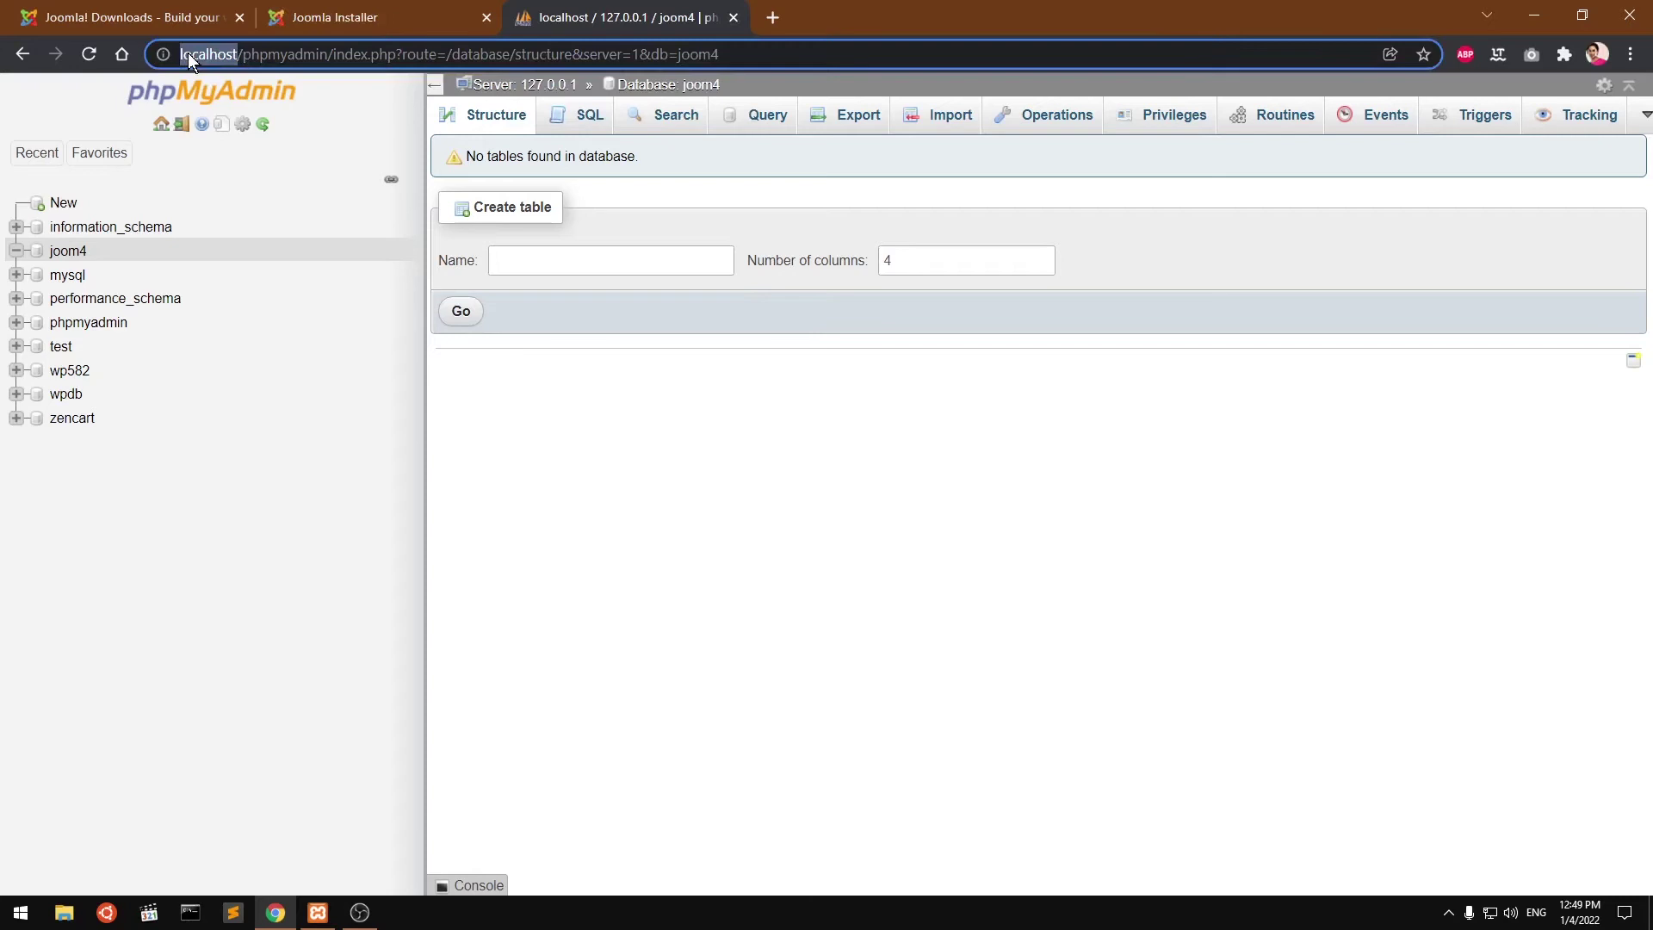
Close phpMyAdmin, fix the site name to JOOM4, and continue to Super User login details
left_click(735, 18)
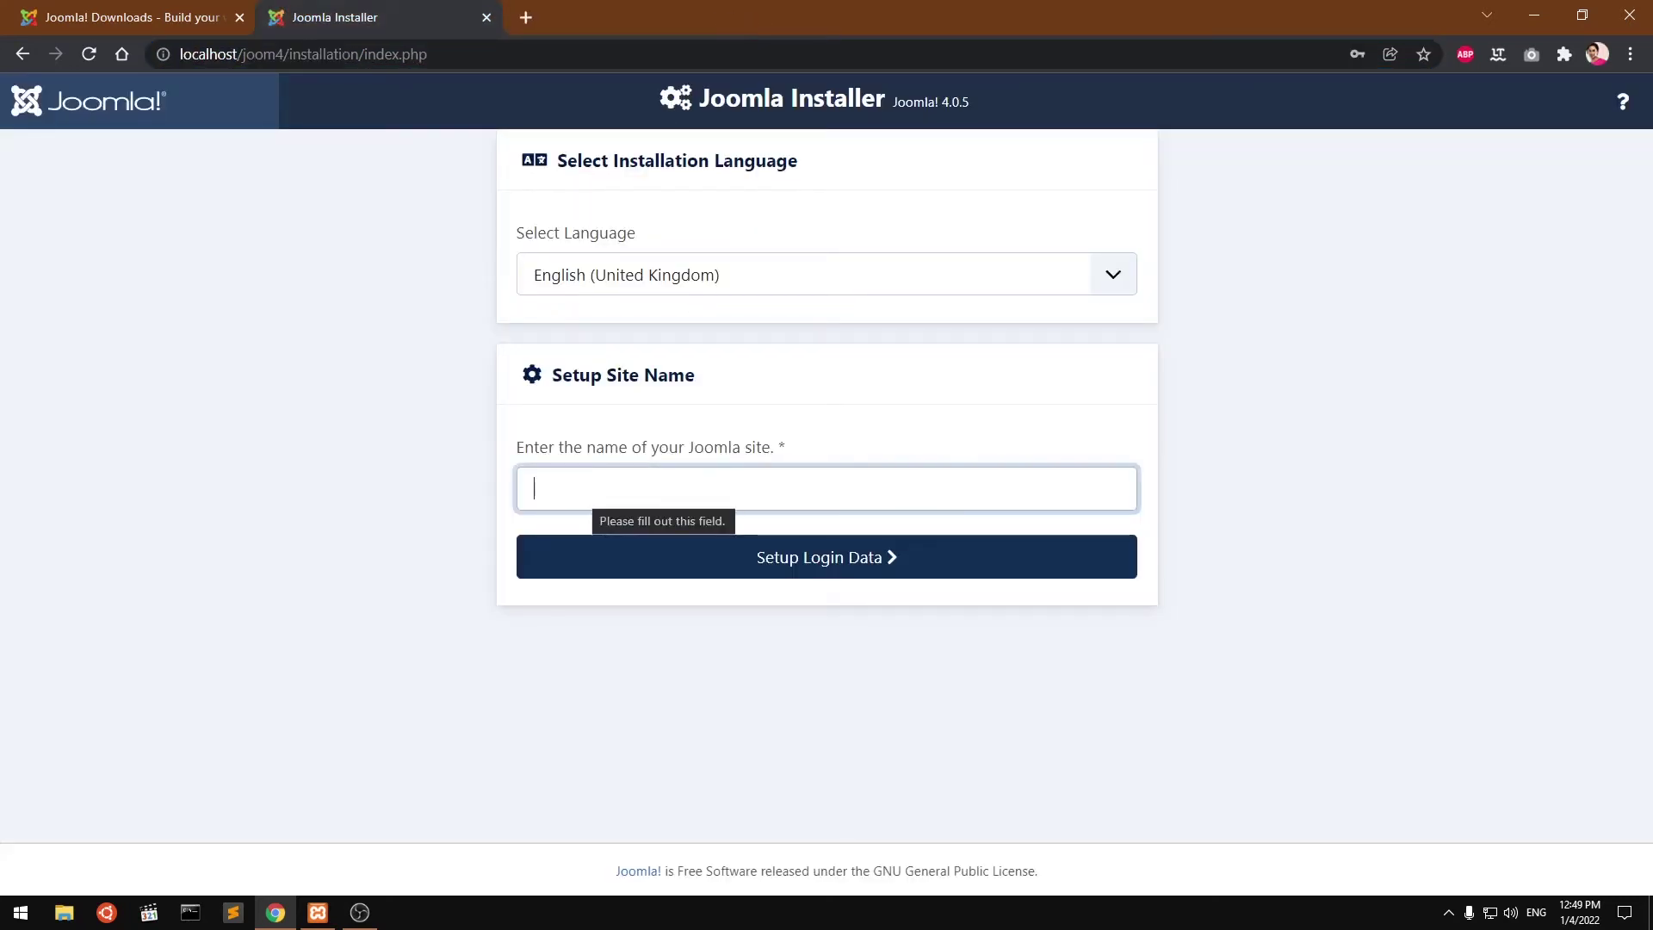
type("J")
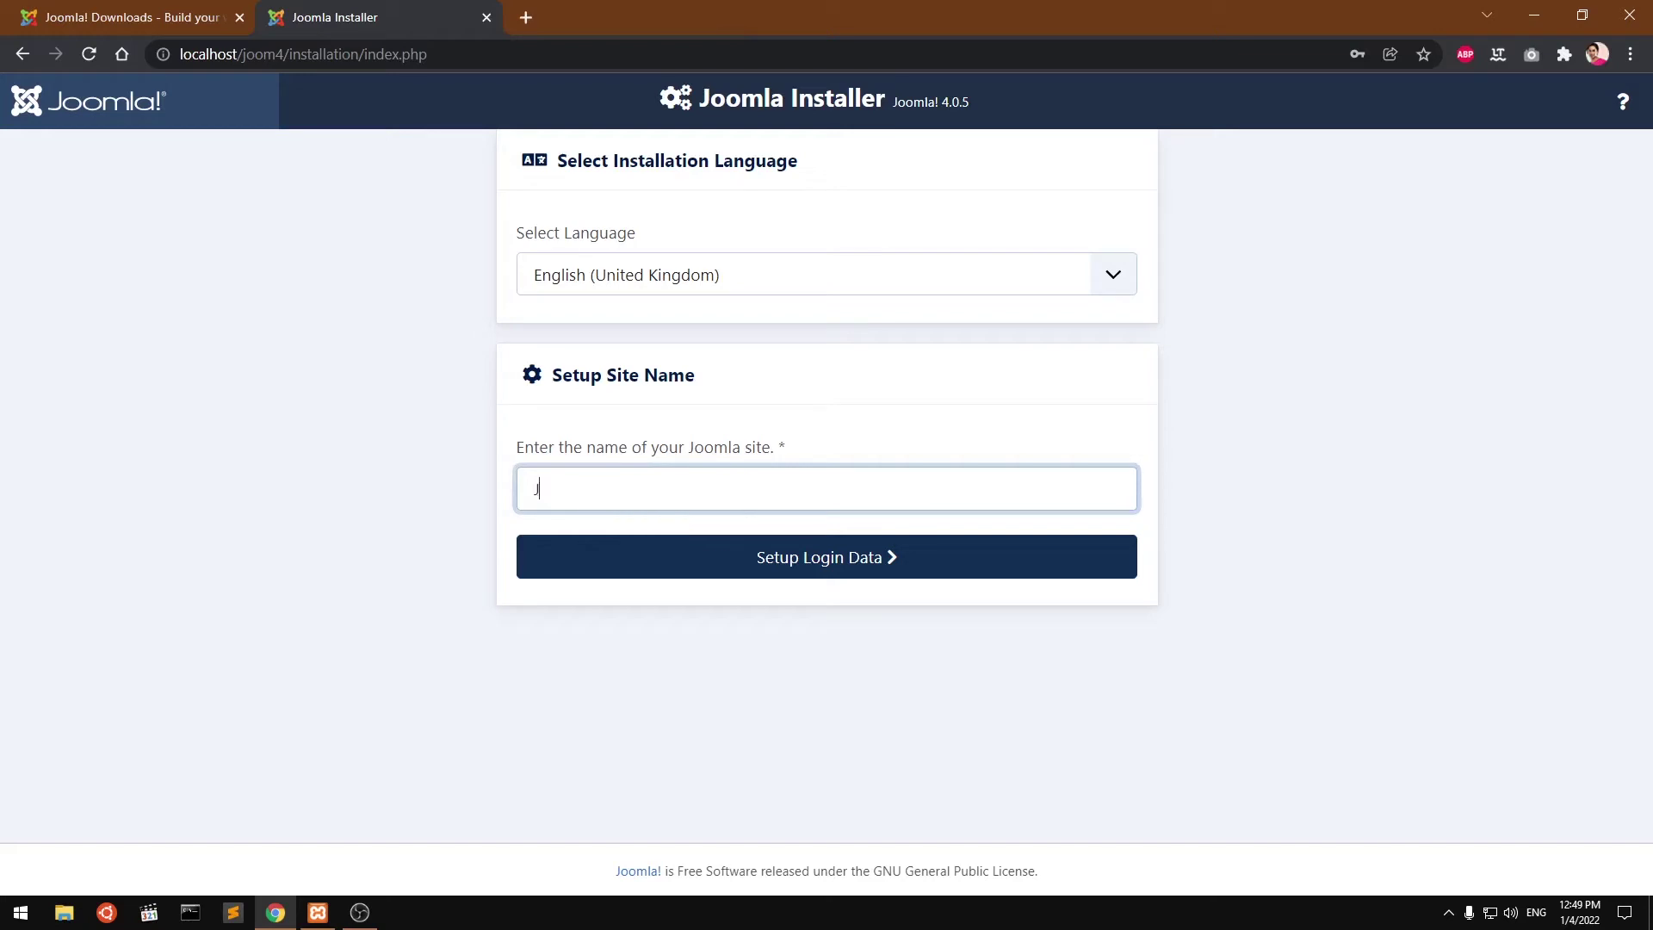
type("OOM")
type("4")
key("BackSpace")
type("4")
left_click(871, 553)
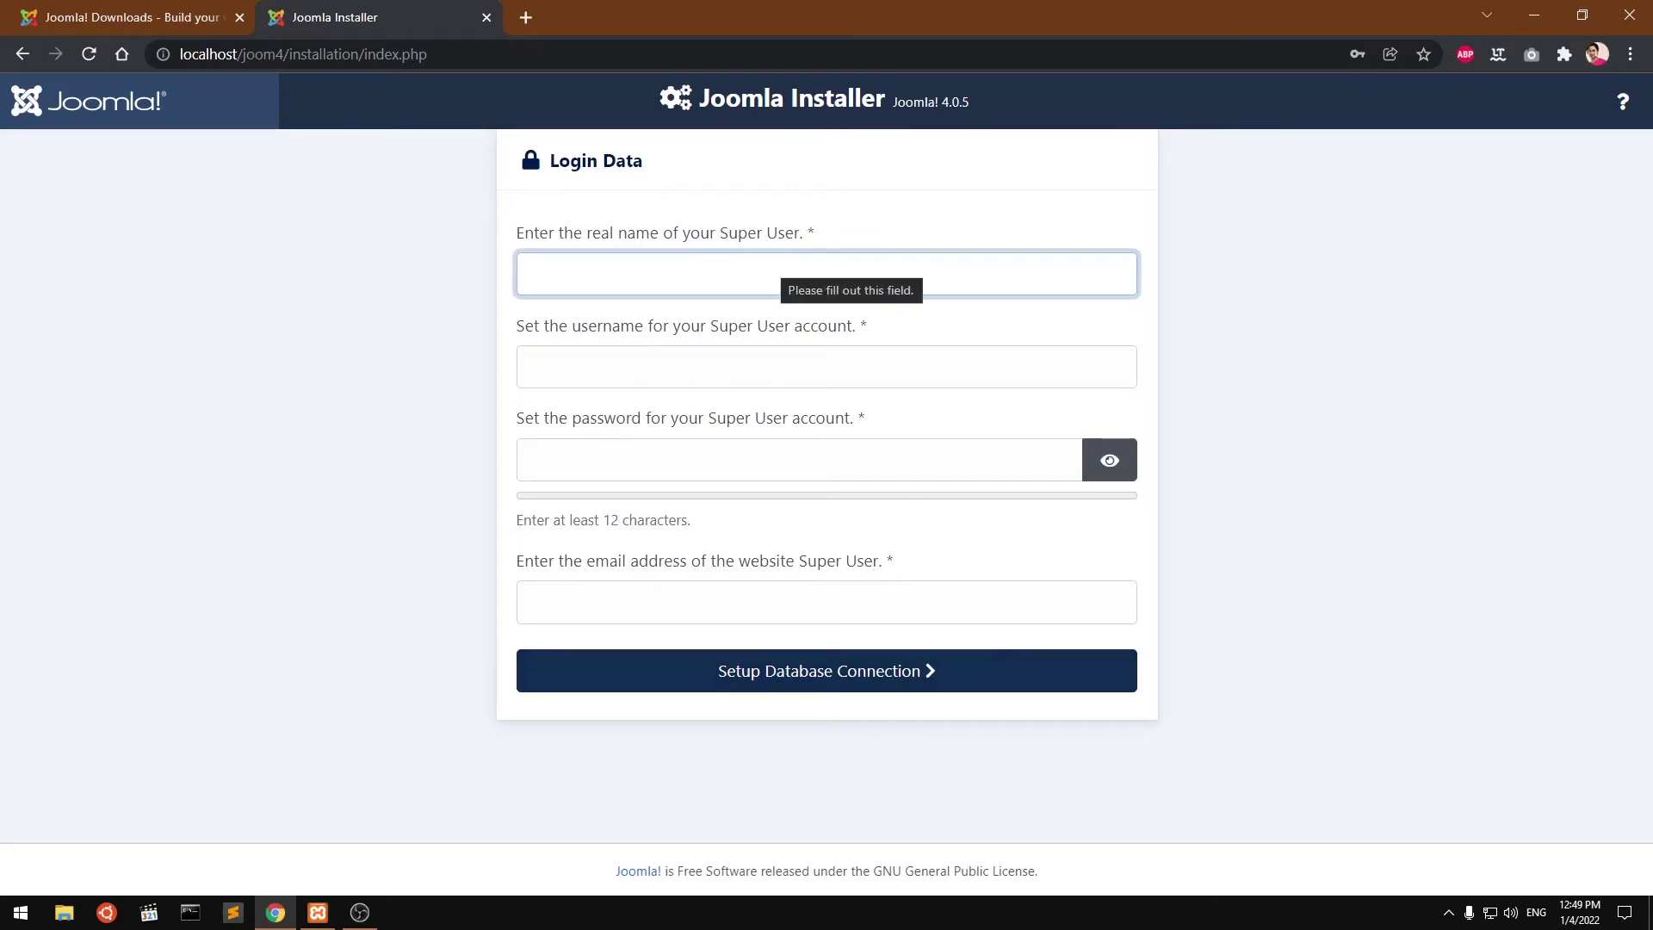
type("admin")
Enter Super User name TubeMint, username admin and a password
key("Tab")
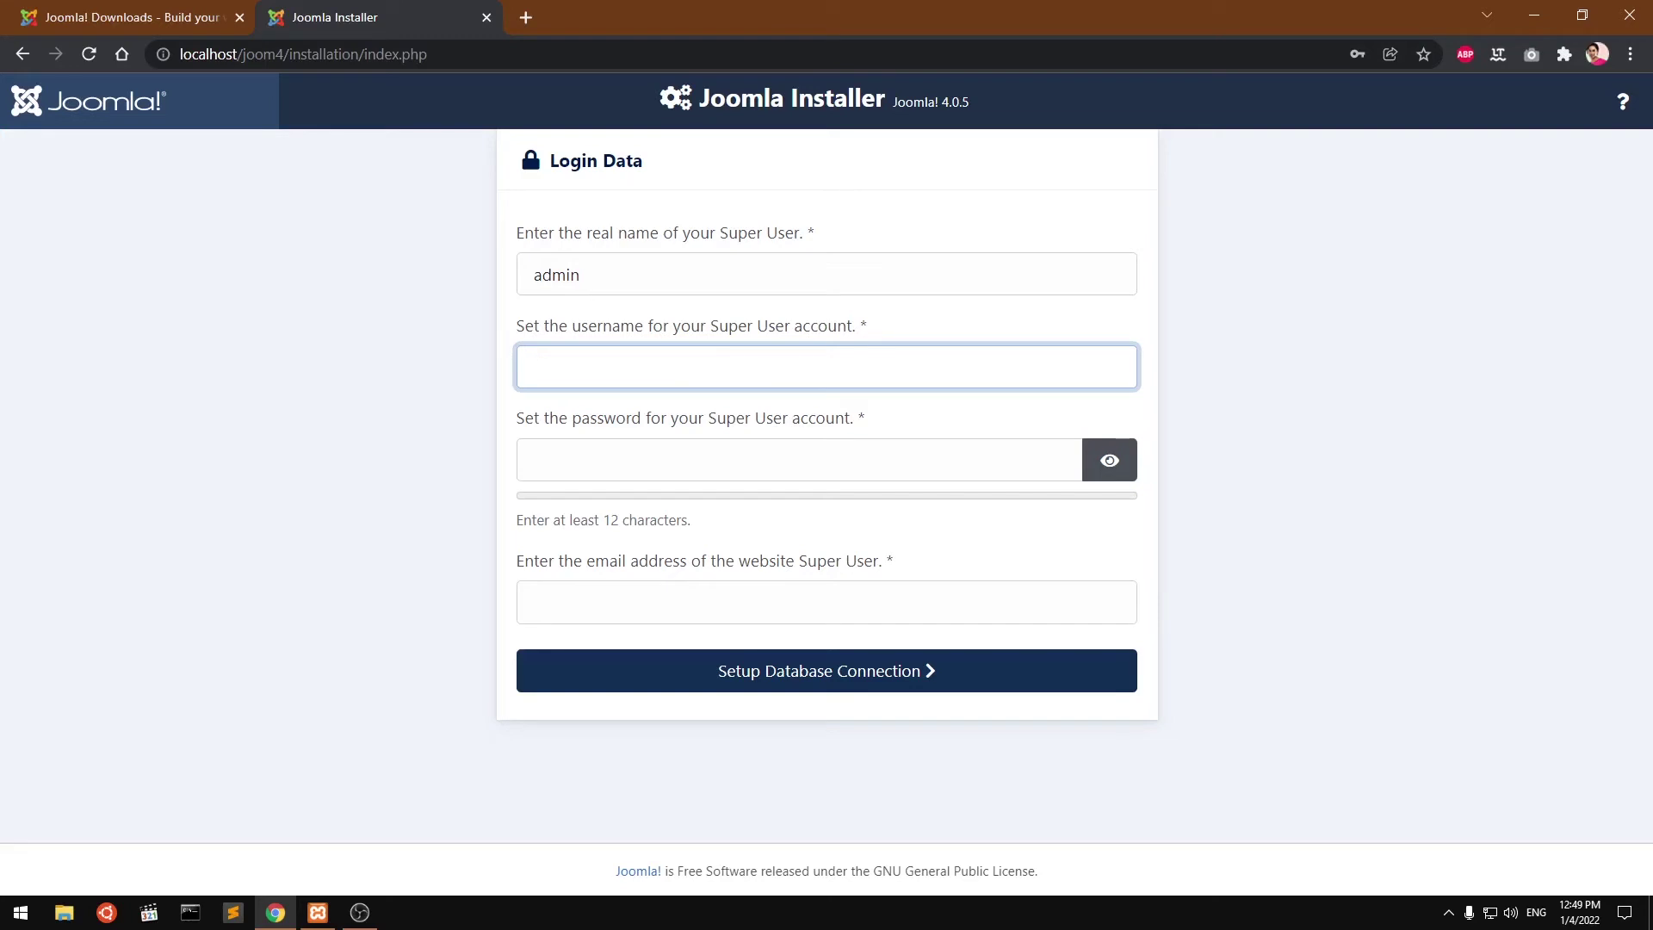
key("shift+Tab")
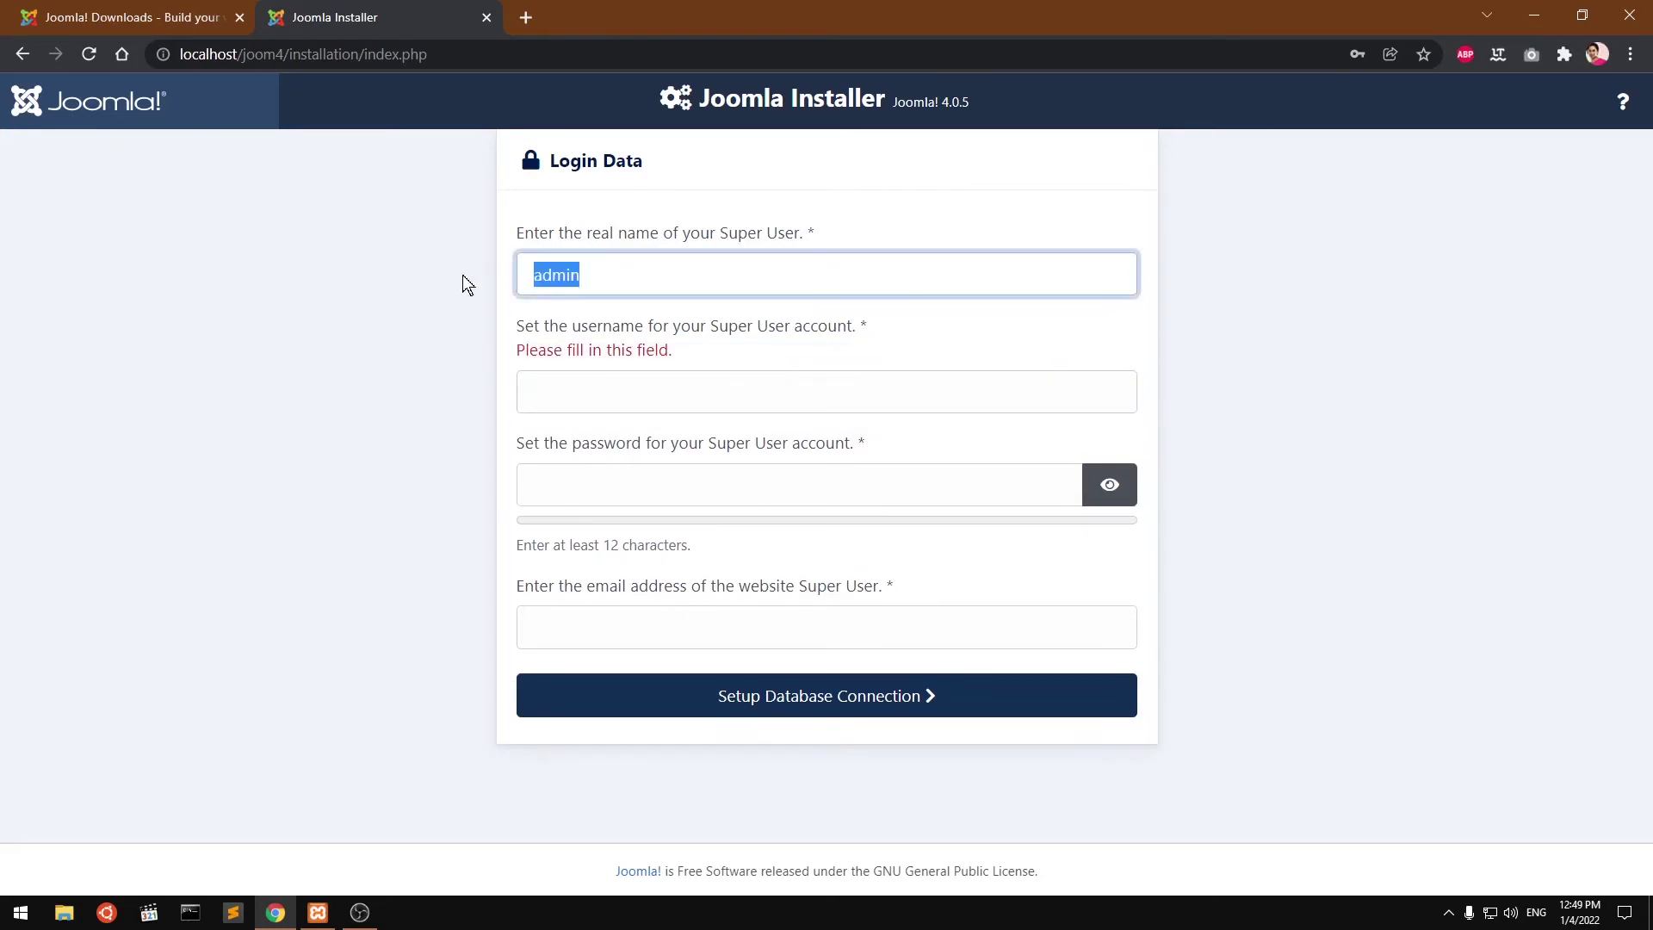
key("BackSpace")
key("Tab")
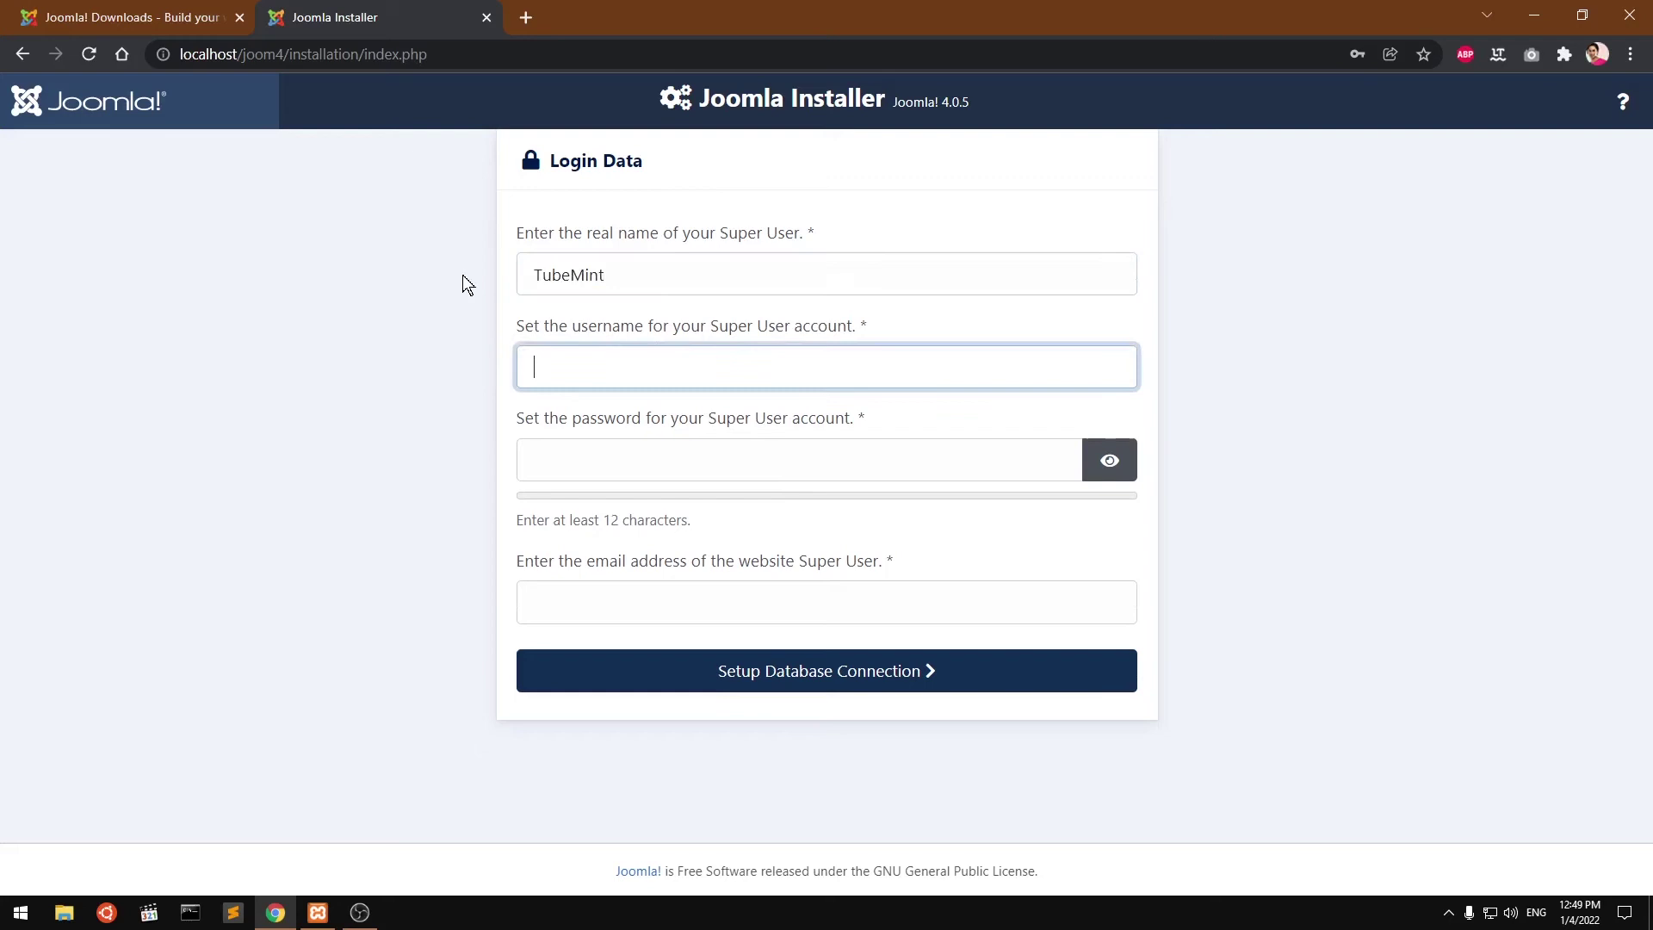
key("Tab")
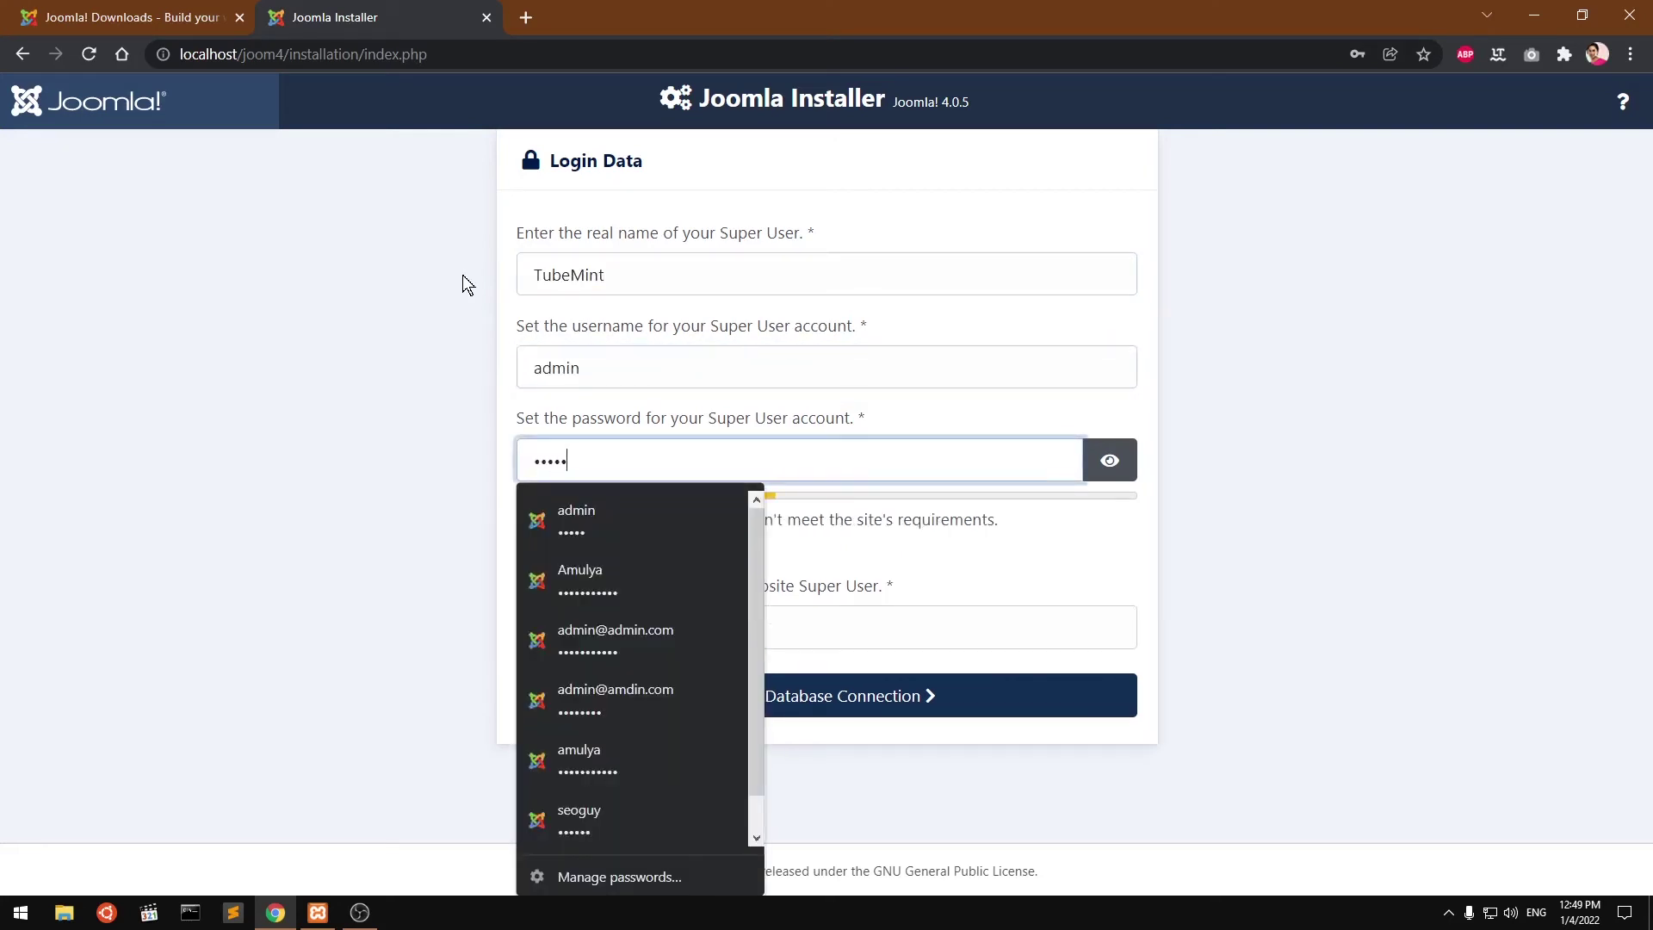
left_click(157, 274)
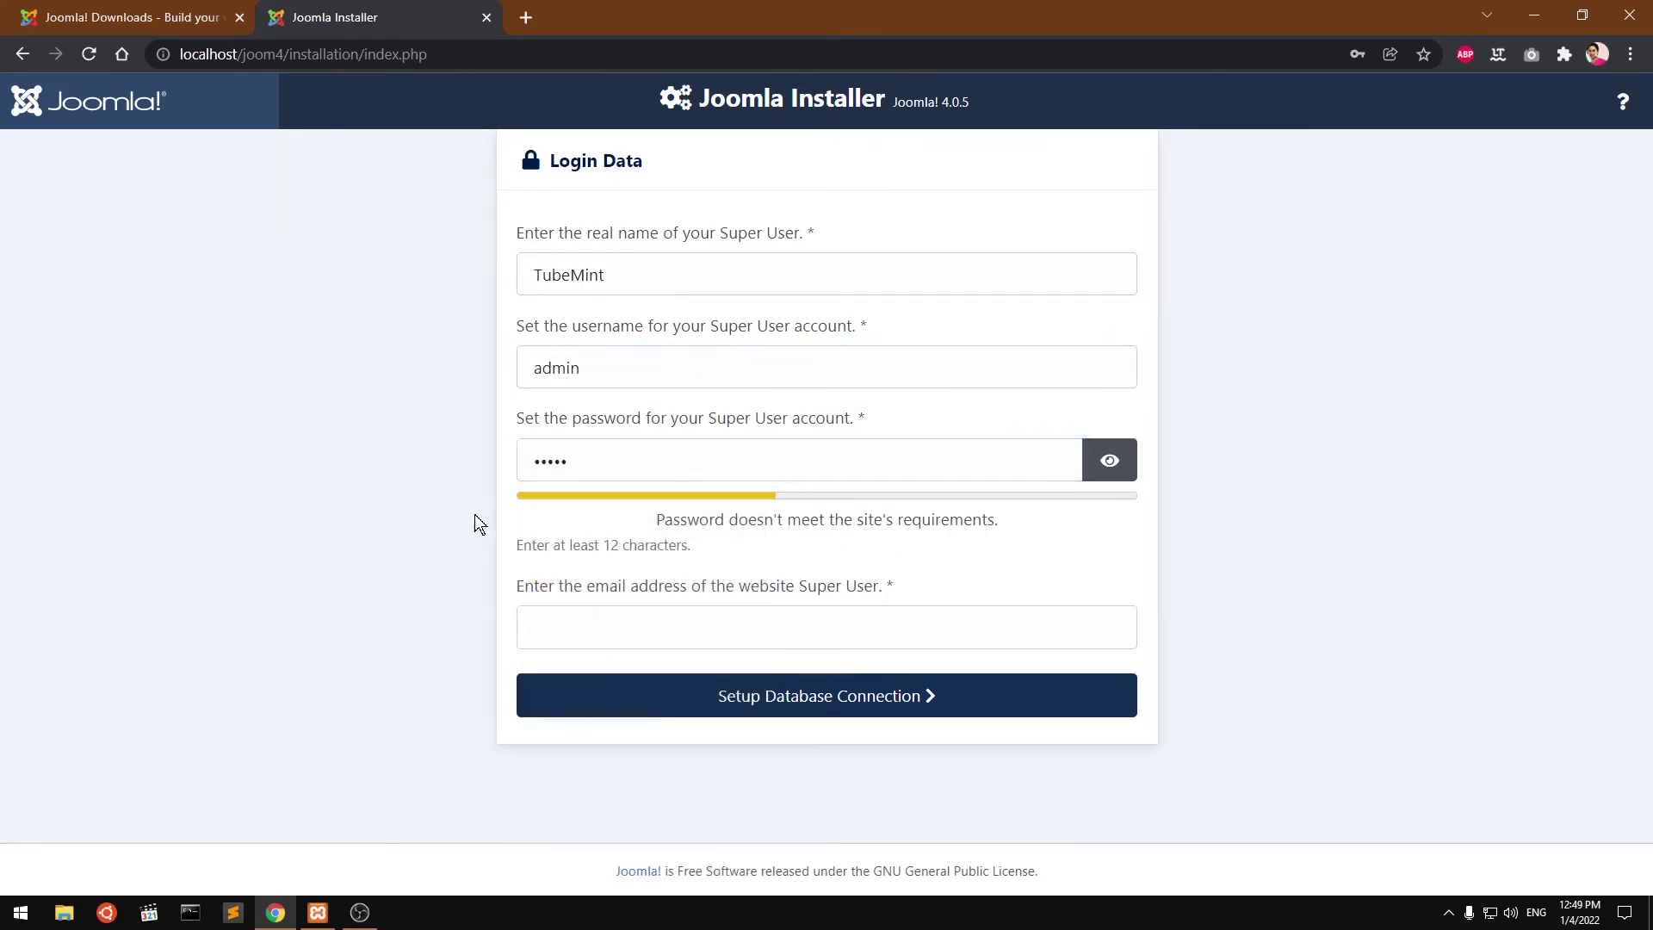
key("Tab")
type("adm")
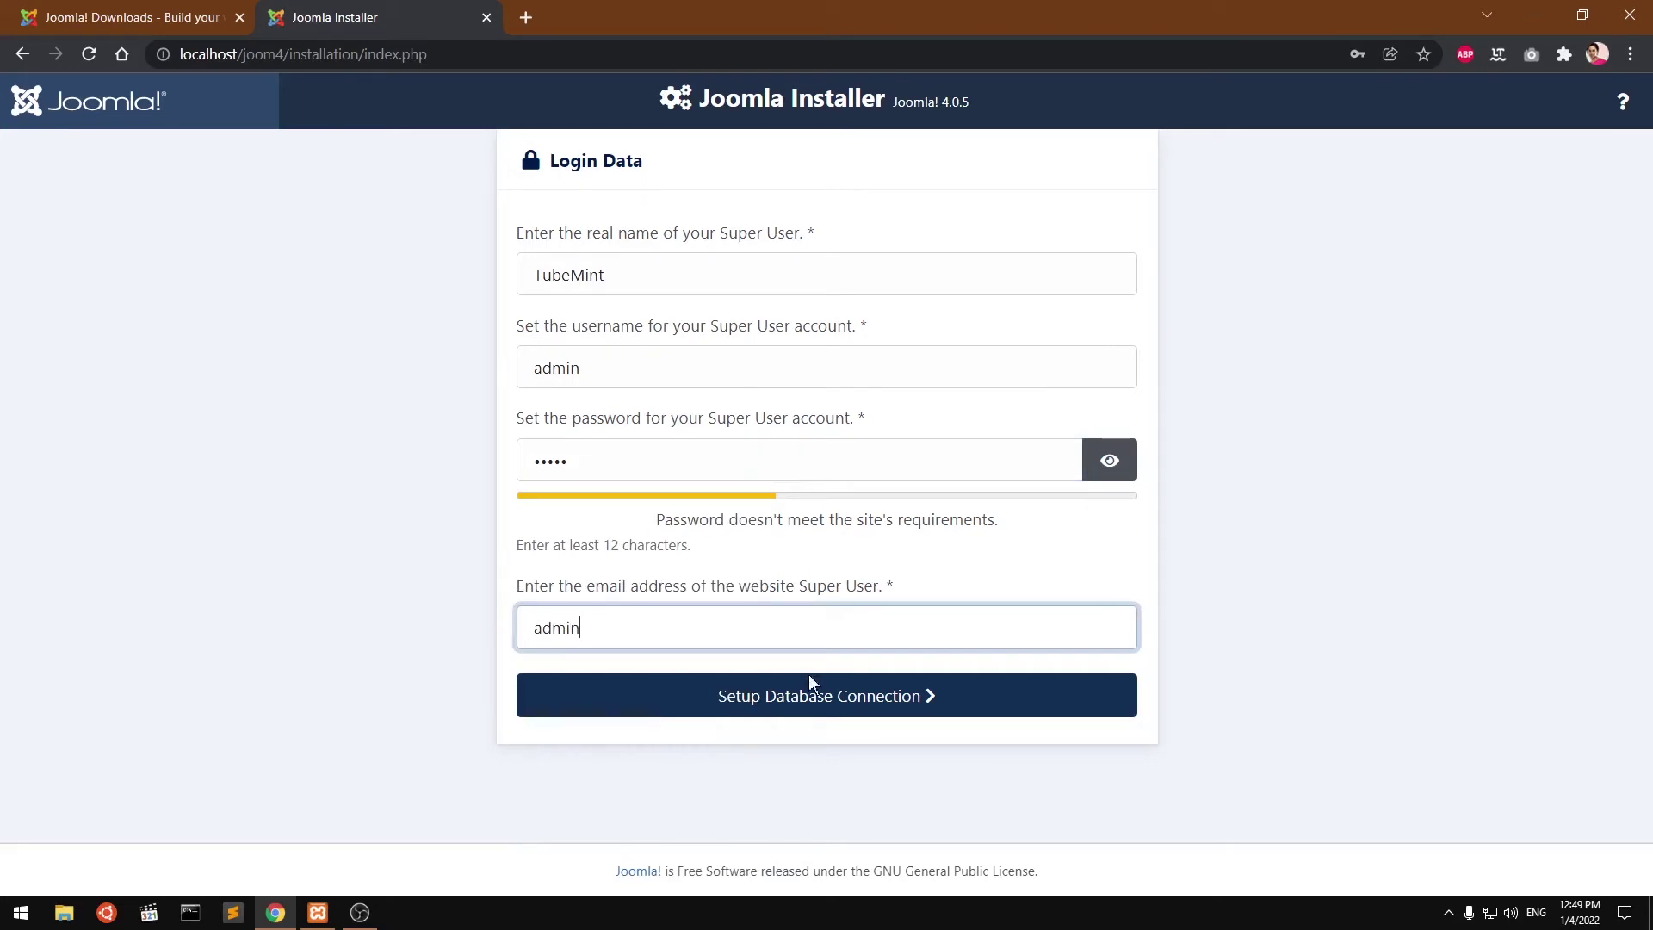
left_click(811, 699)
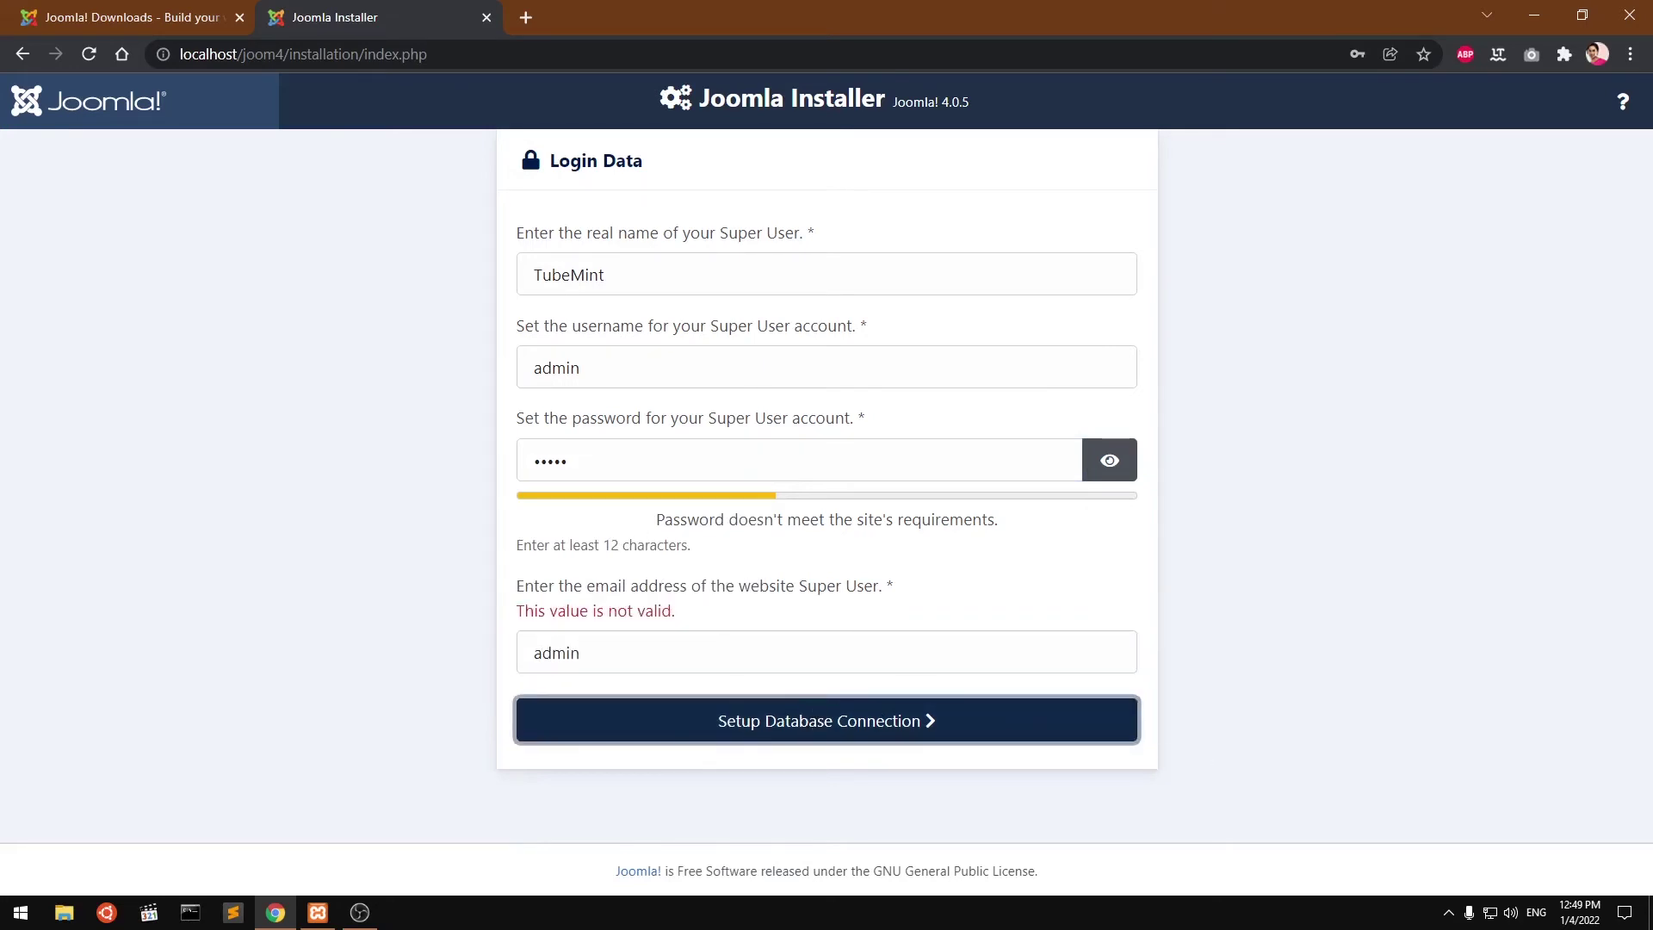
key("shift+Tab")
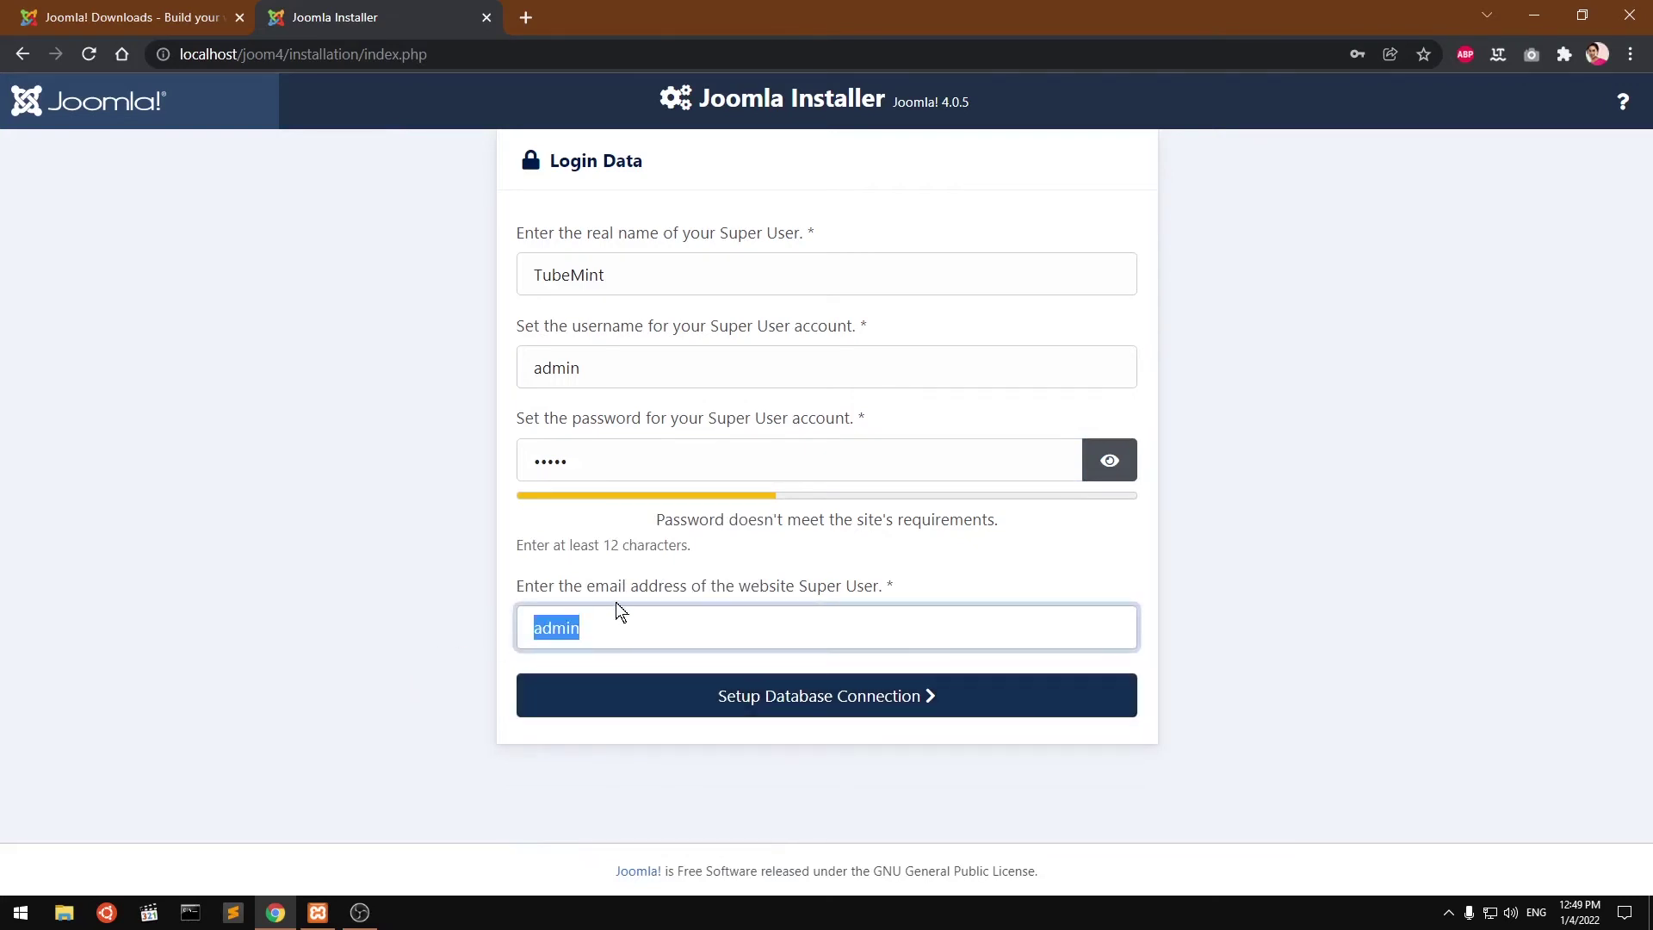
key("End")
type("@admin")
type(".com")
key("Return")
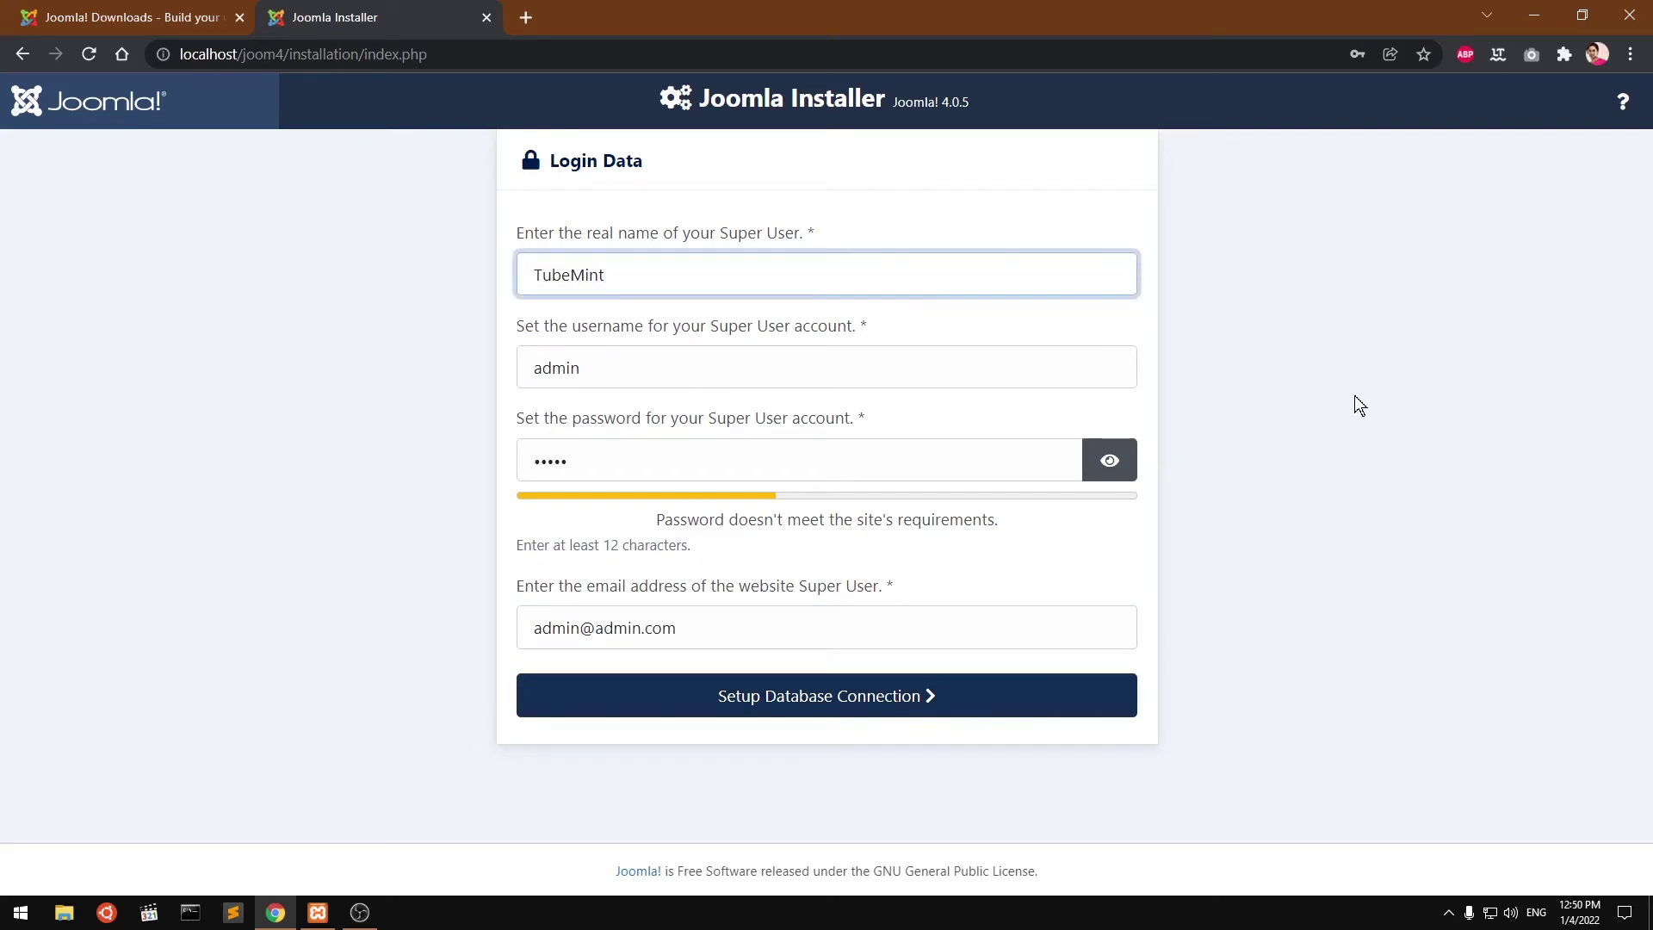
Reach the database connection step and choose MySQL (PDO) as the database type
left_click(1240, 556)
left_click(891, 698)
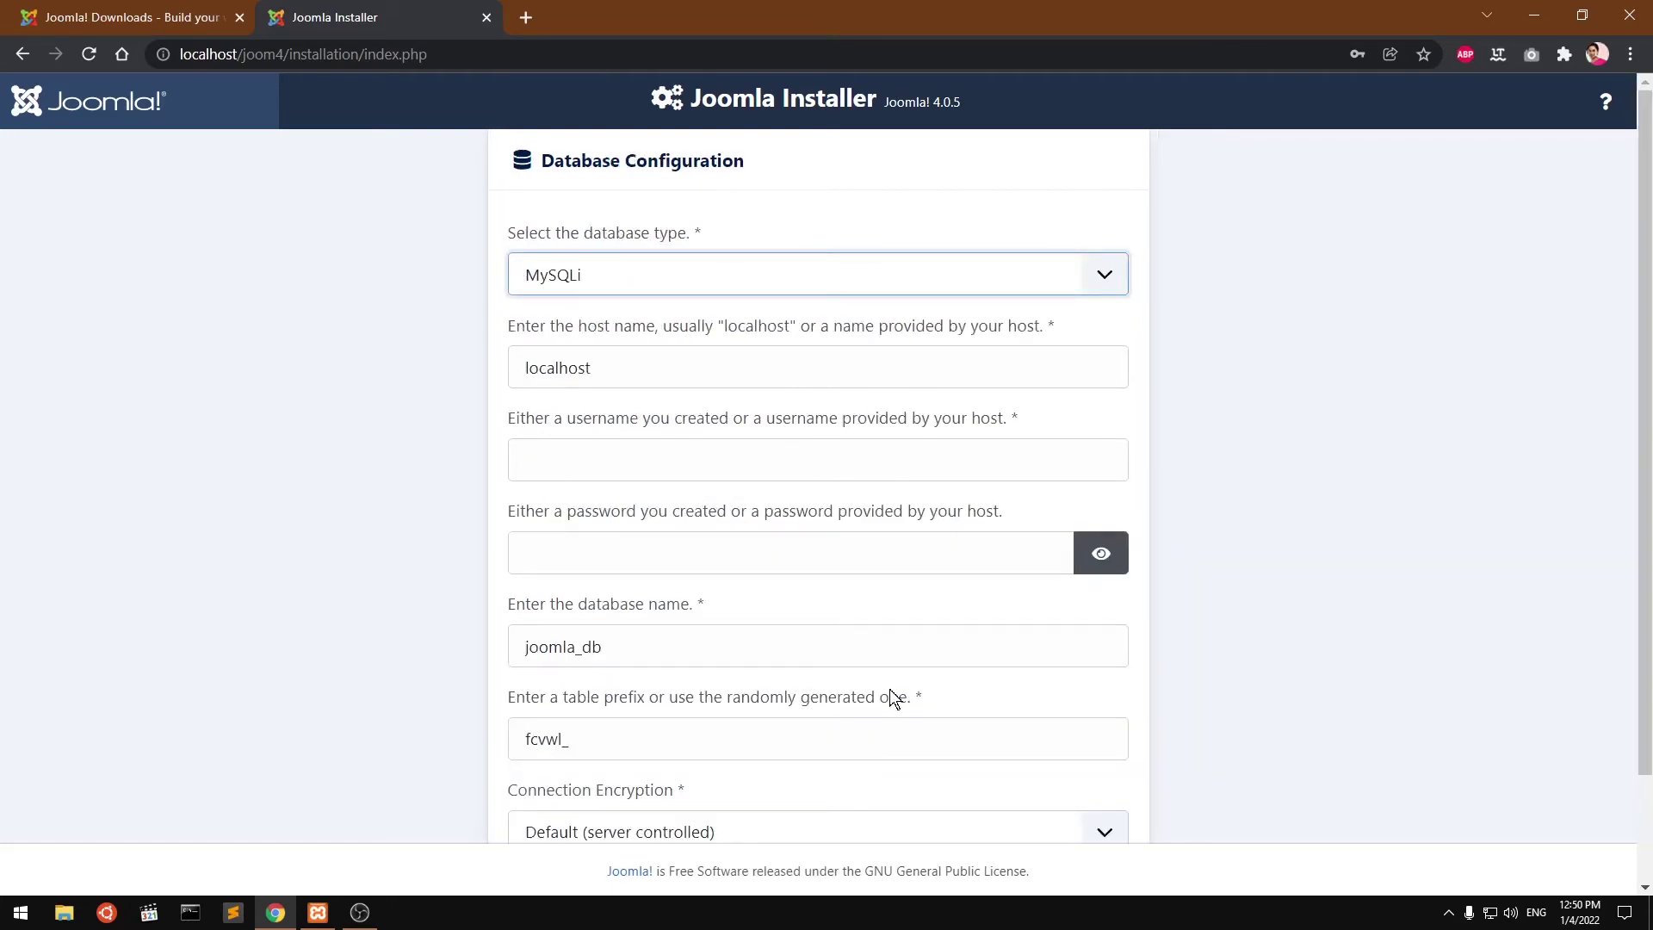
left_click(612, 276)
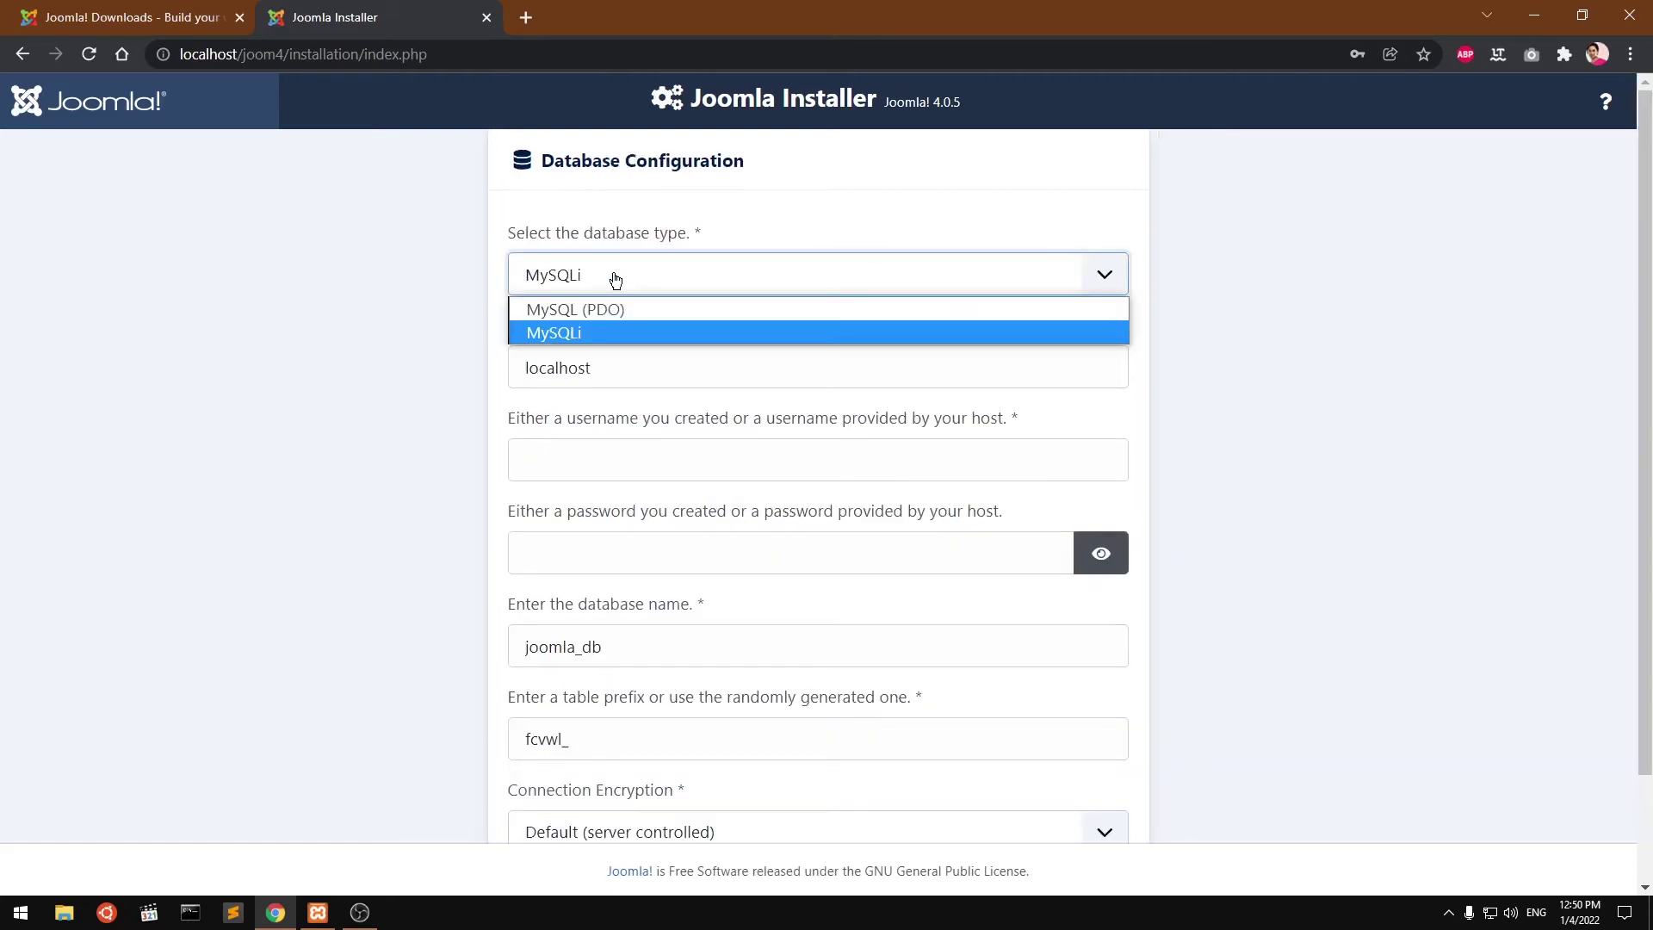
left_click(640, 310)
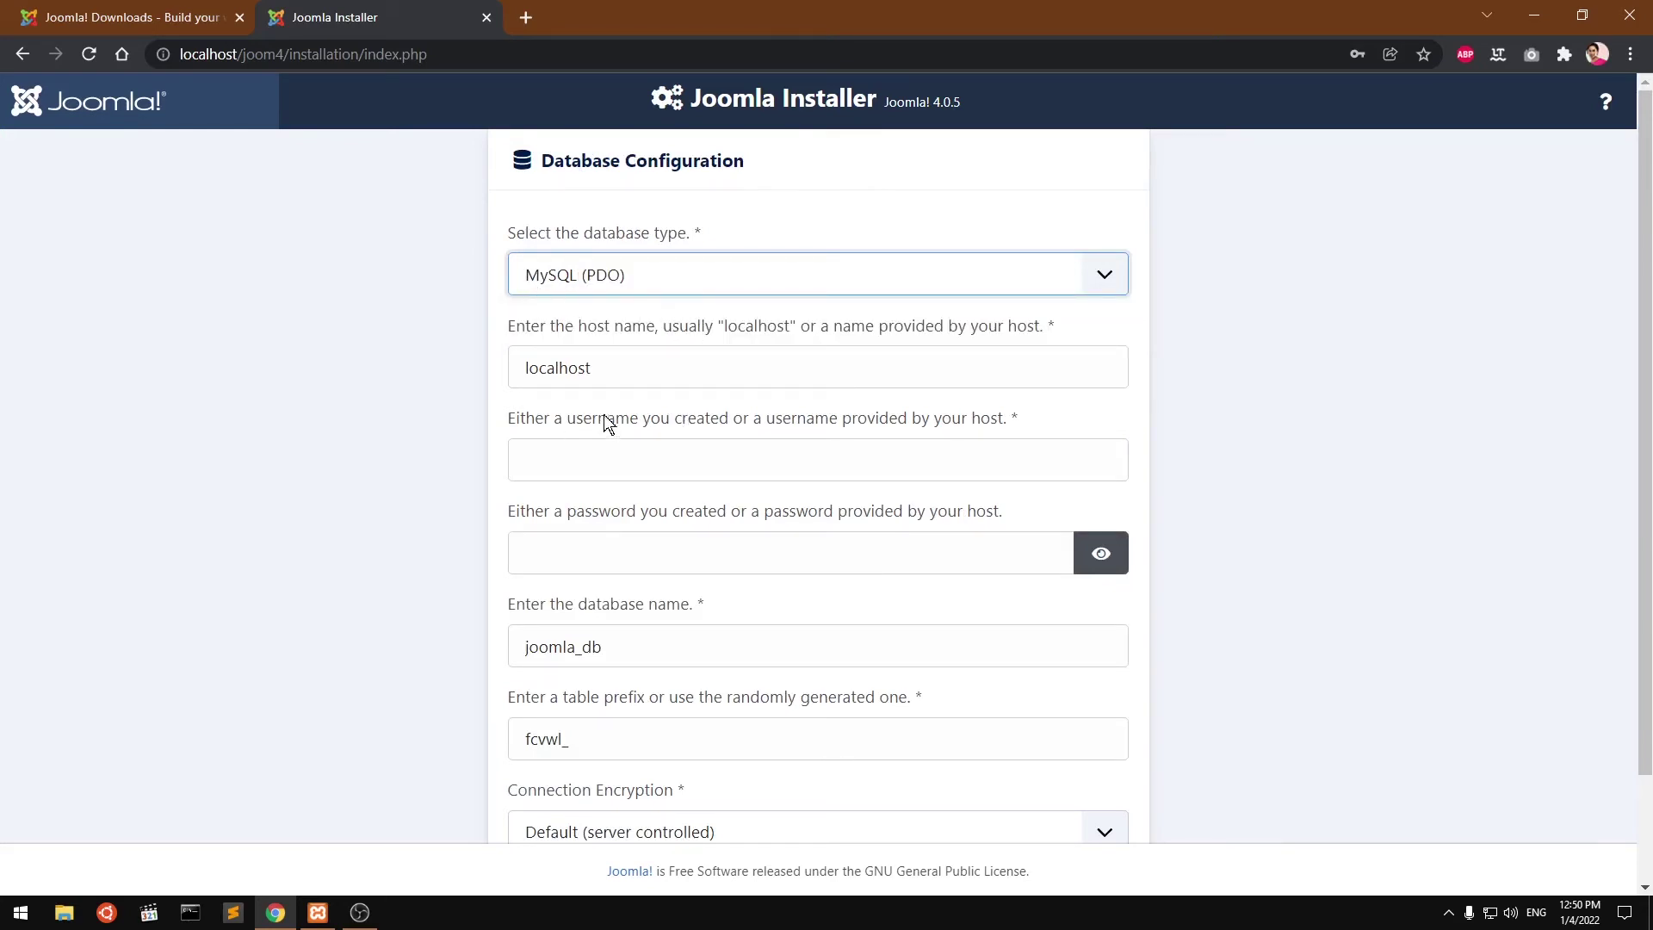
Enter user root, database joom4, prefix jm_, keep default encryption, and start installing
left_click(517, 411)
left_click(878, 460)
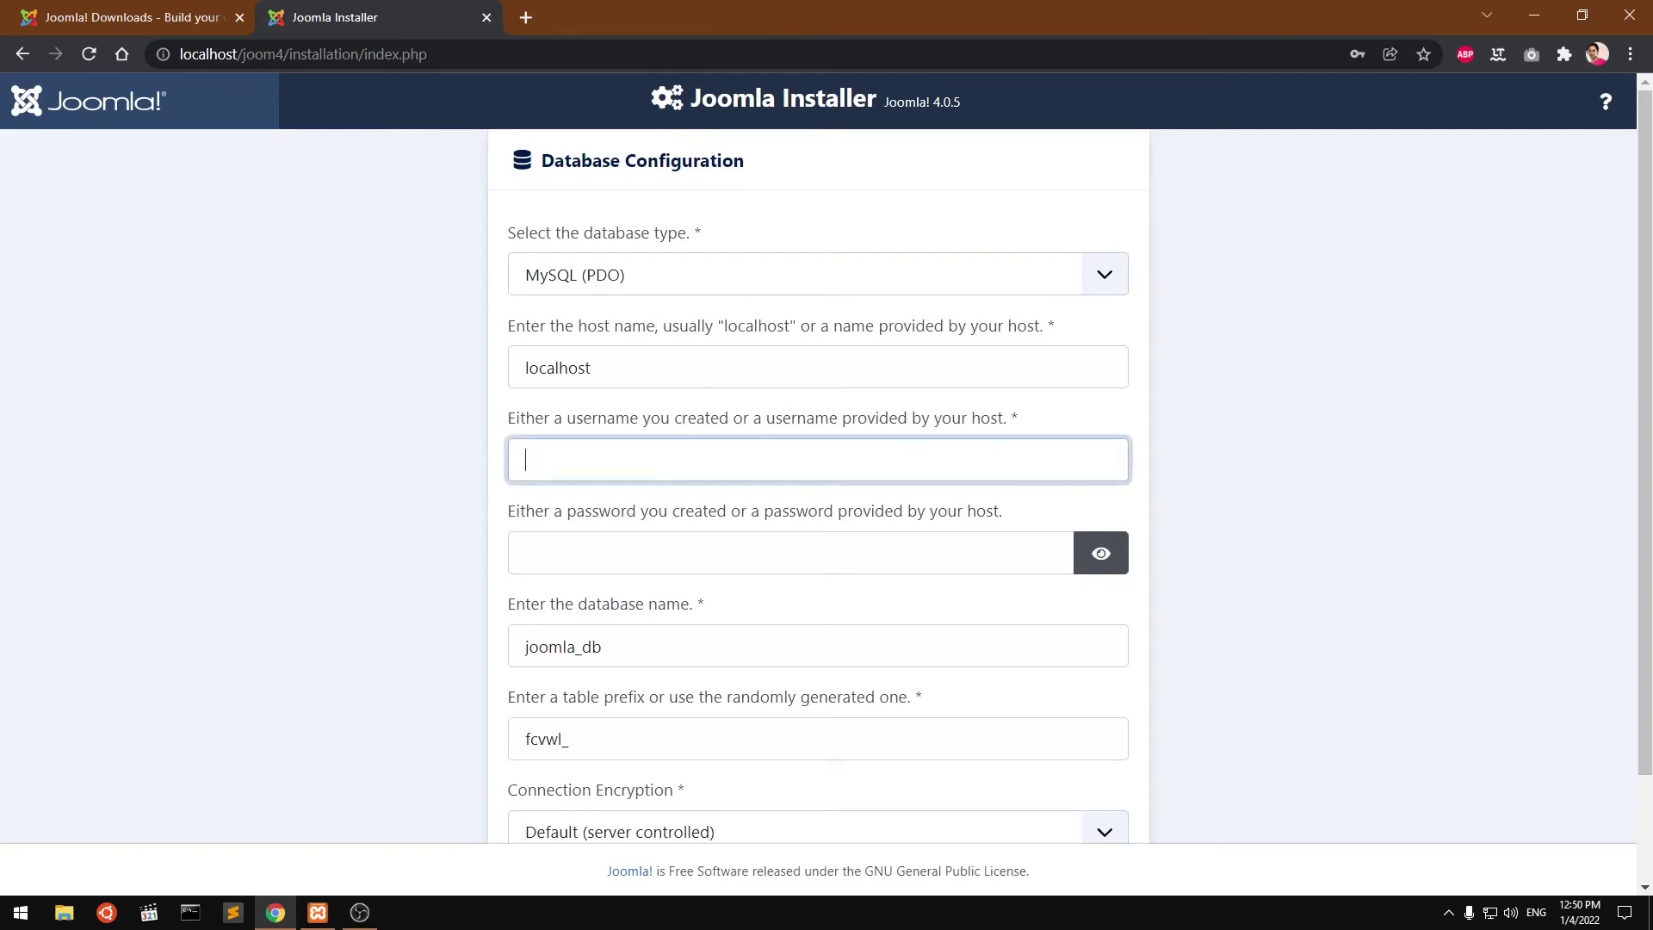
type("roo")
type("t")
scroll(769, 567, "down", 1)
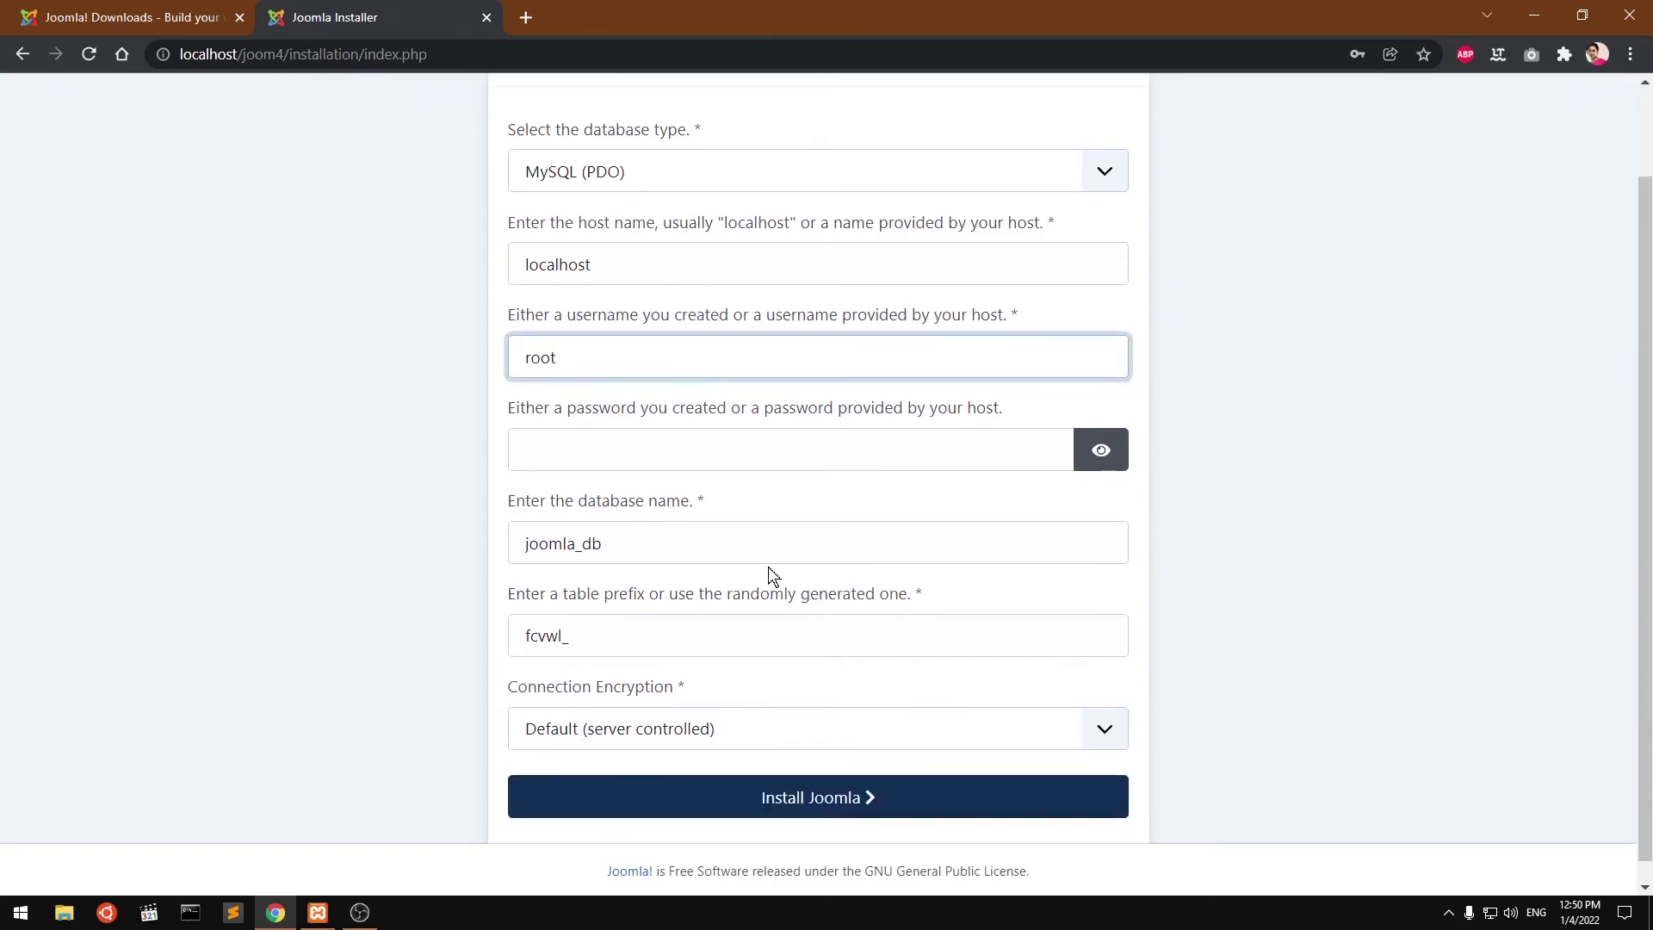
key("Tab")
key("Tab")
key("Tab")
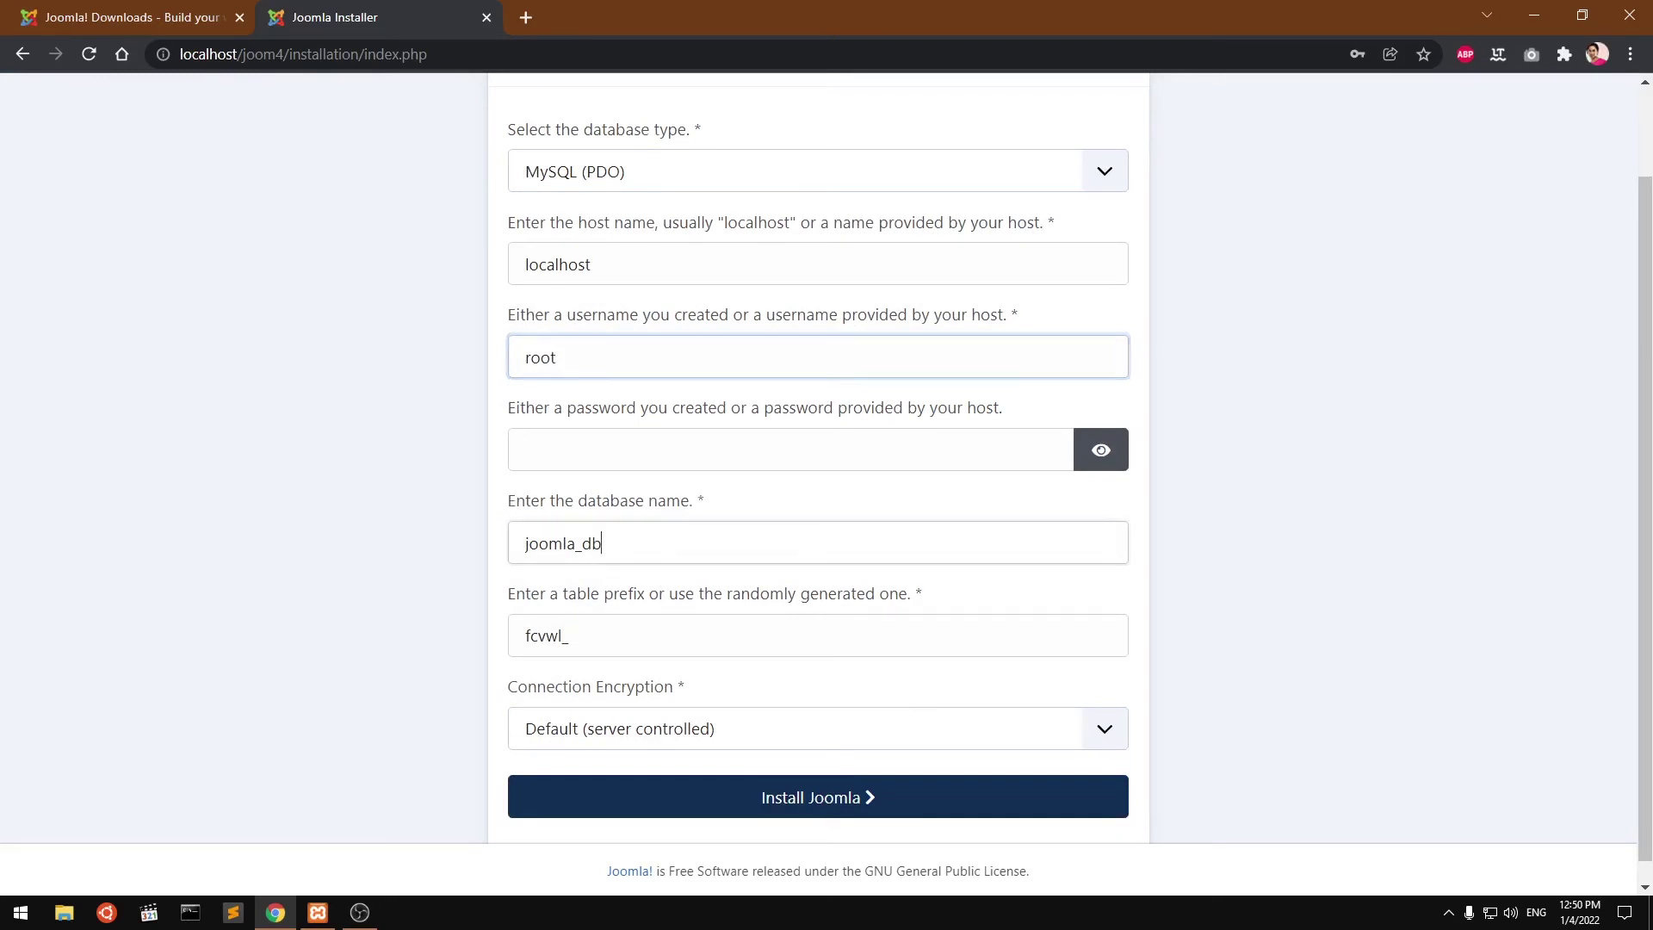
type("joom")
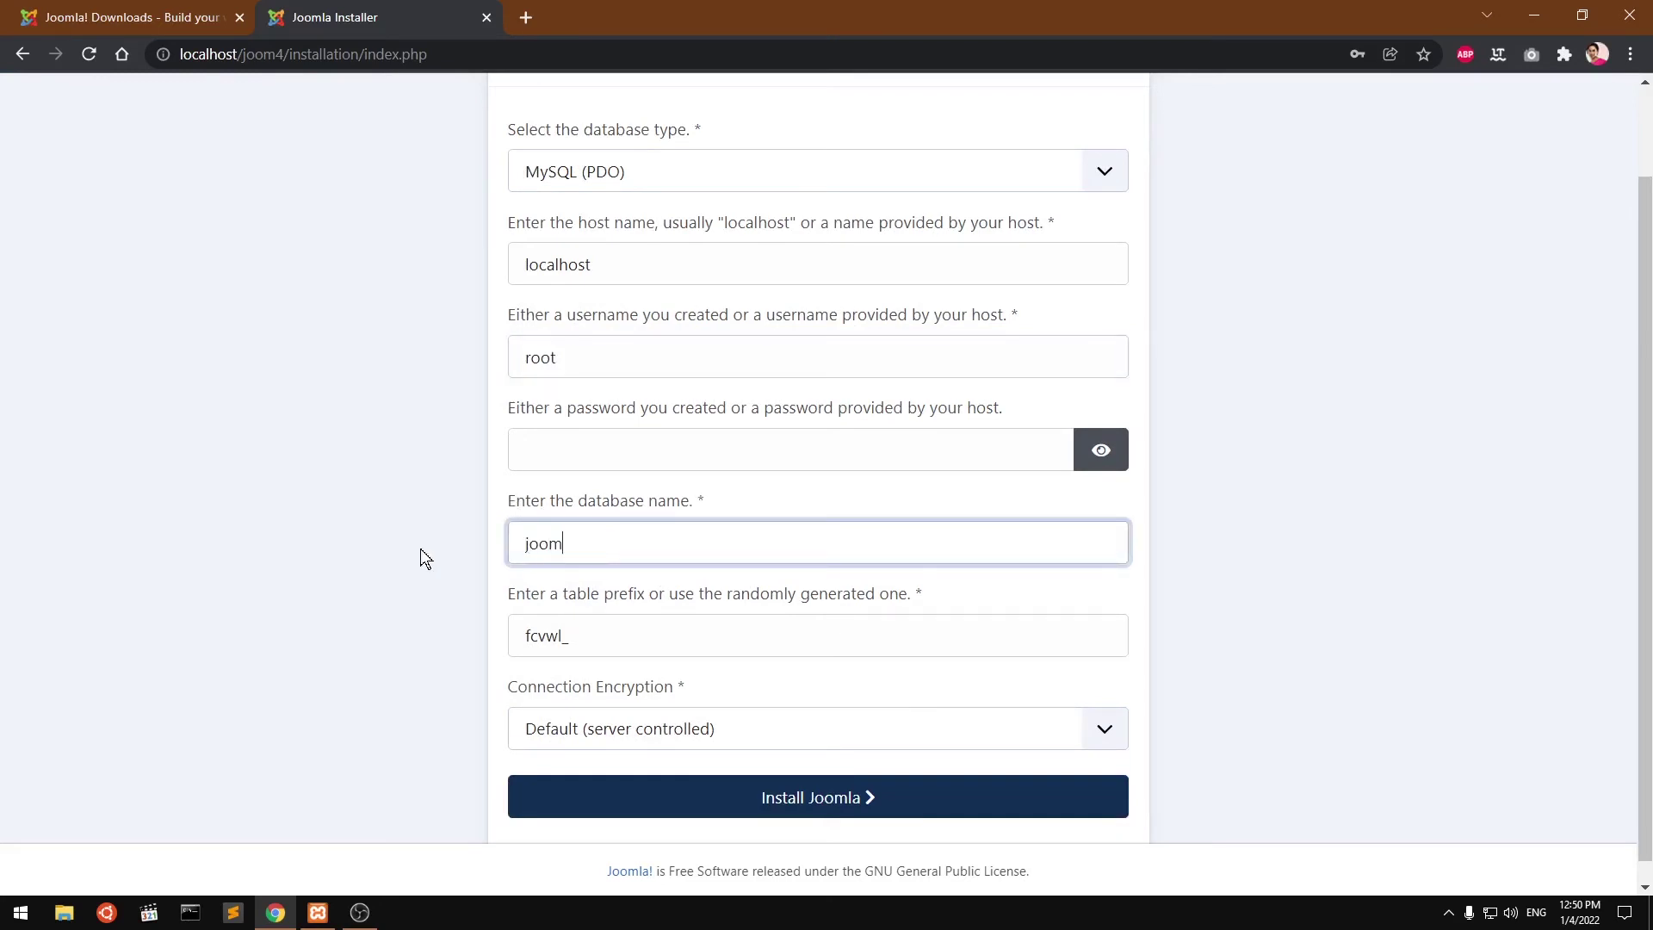
type("4")
left_click(150, 14)
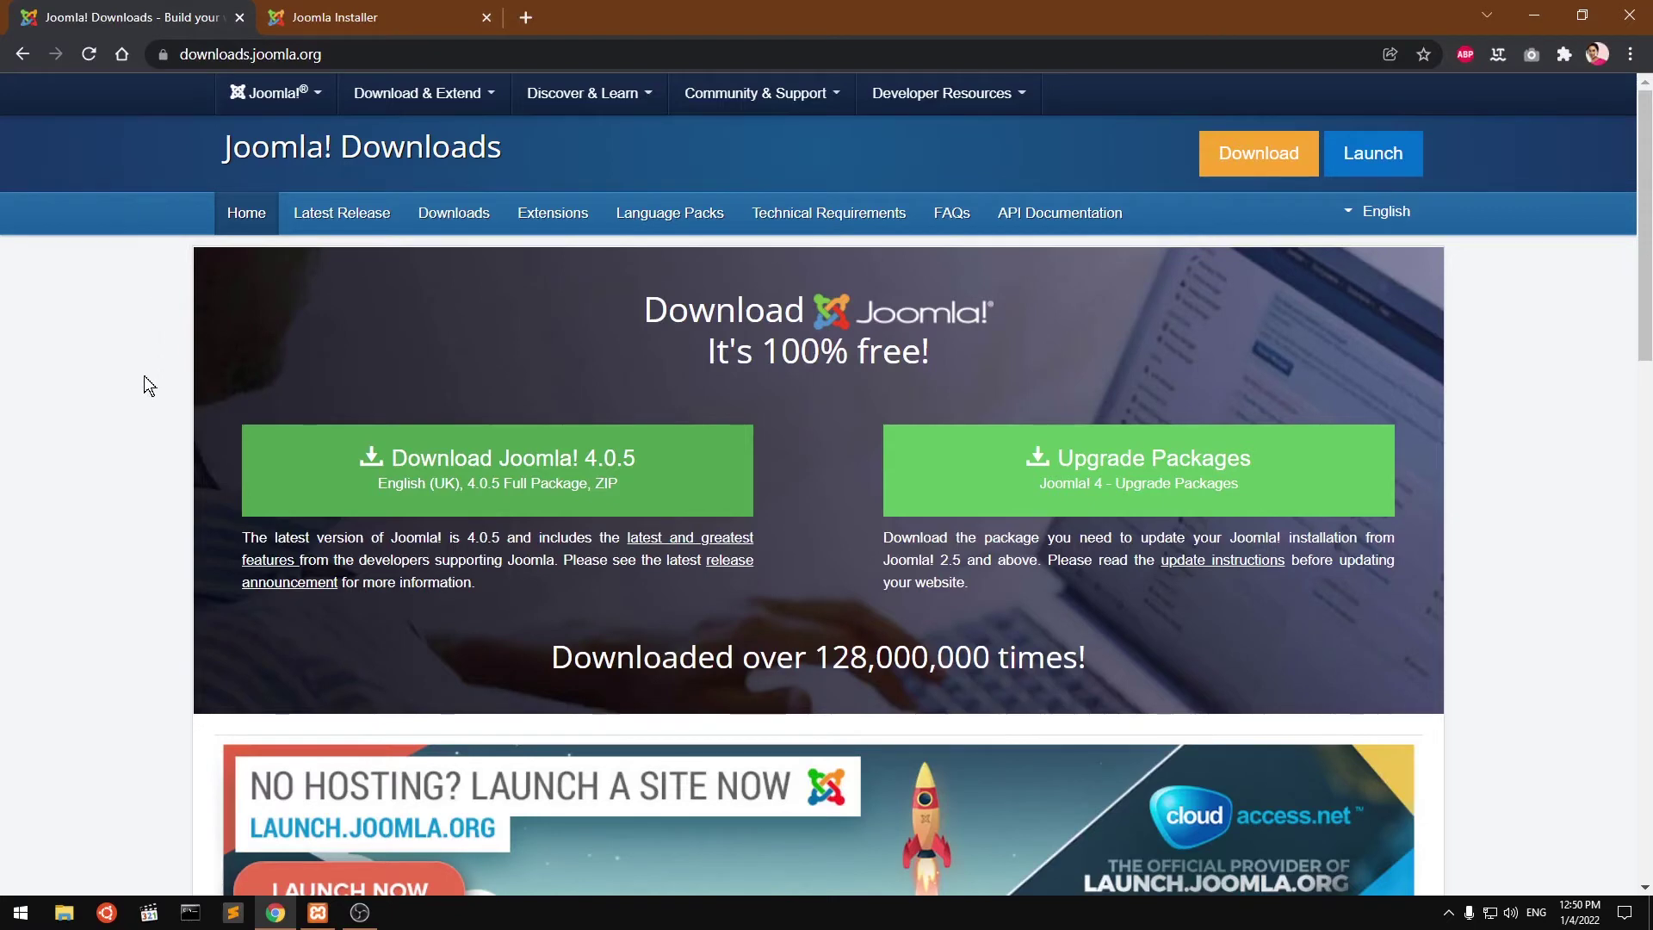
left_click(330, 14)
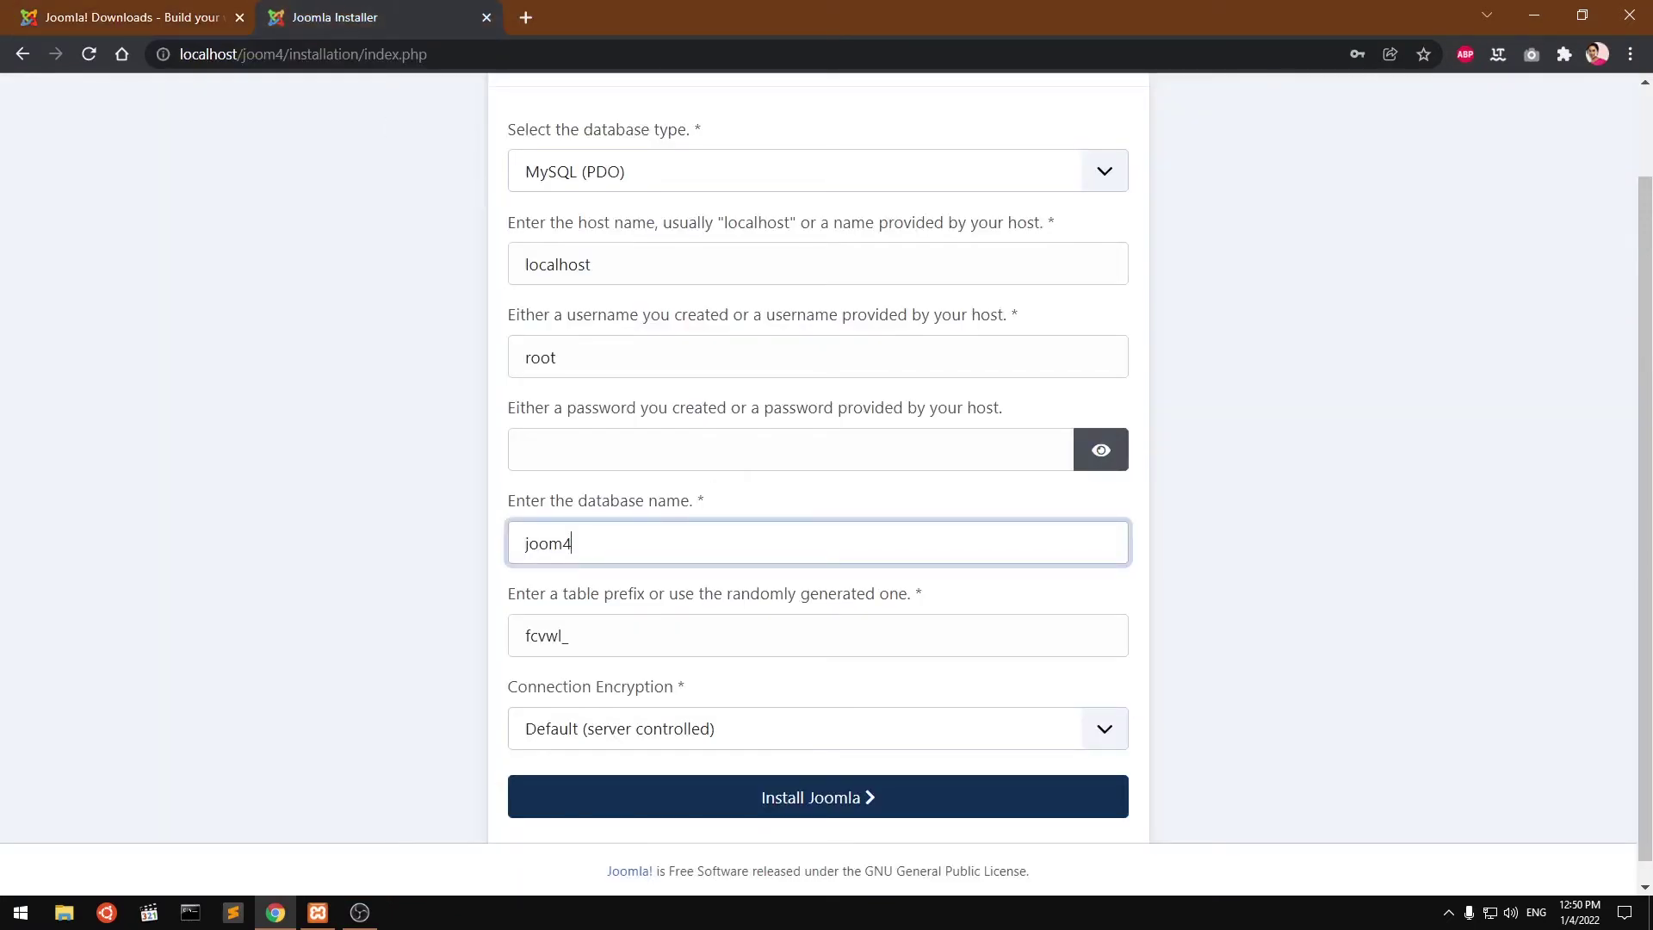
scroll(826, 491, "down", 1)
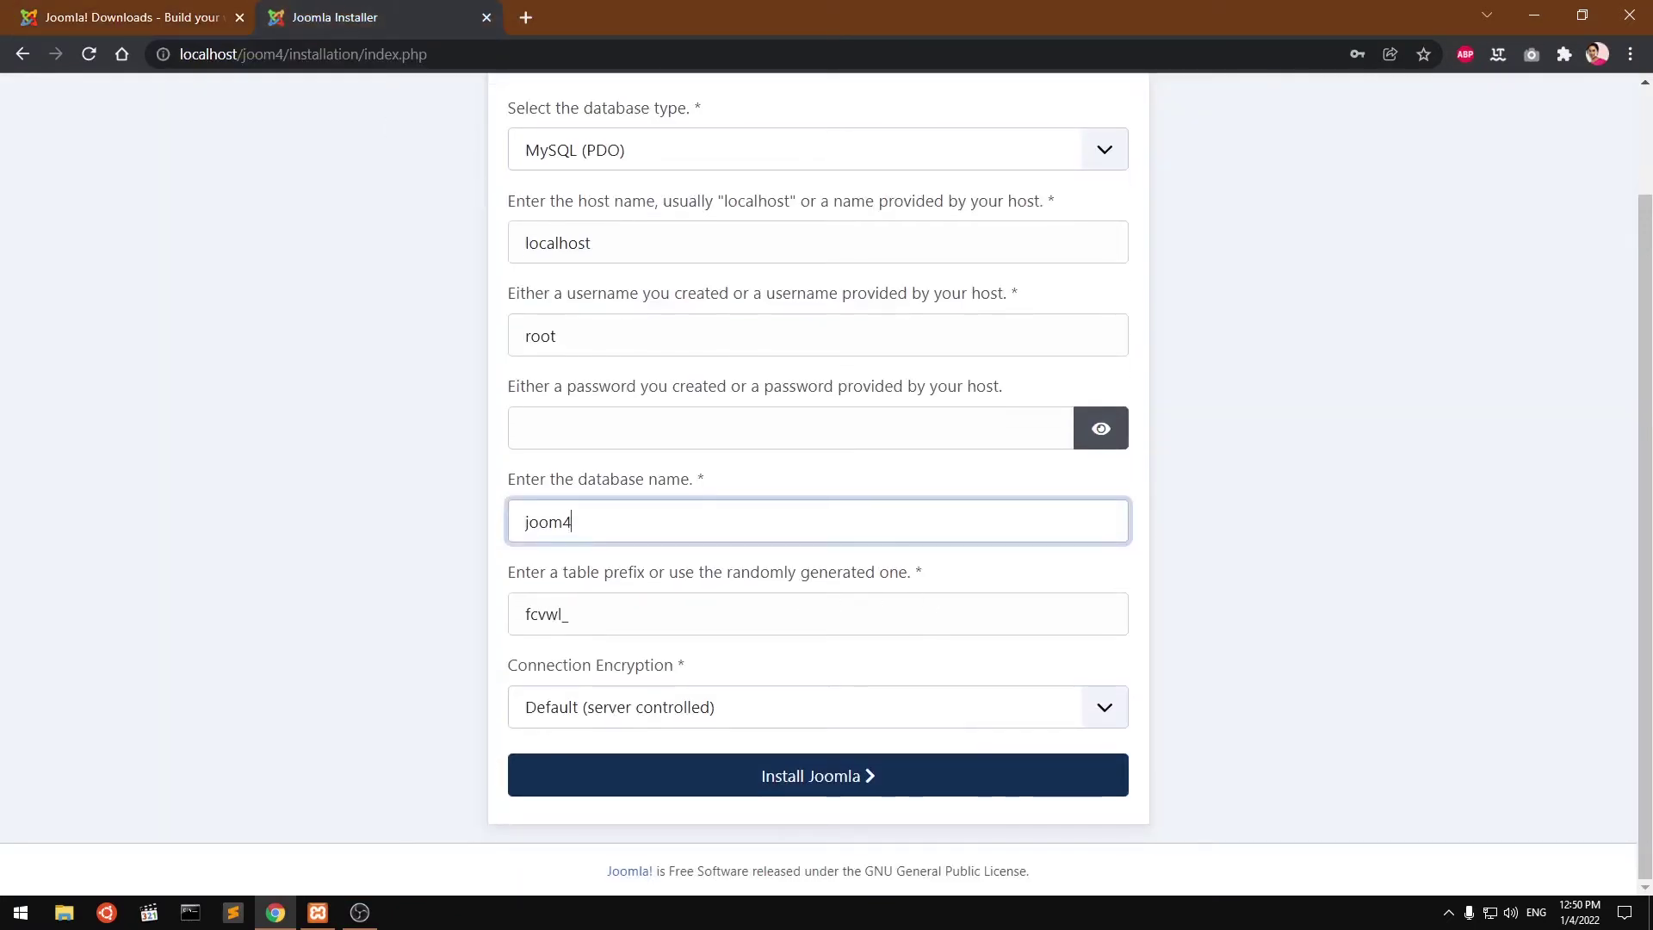
key("Tab")
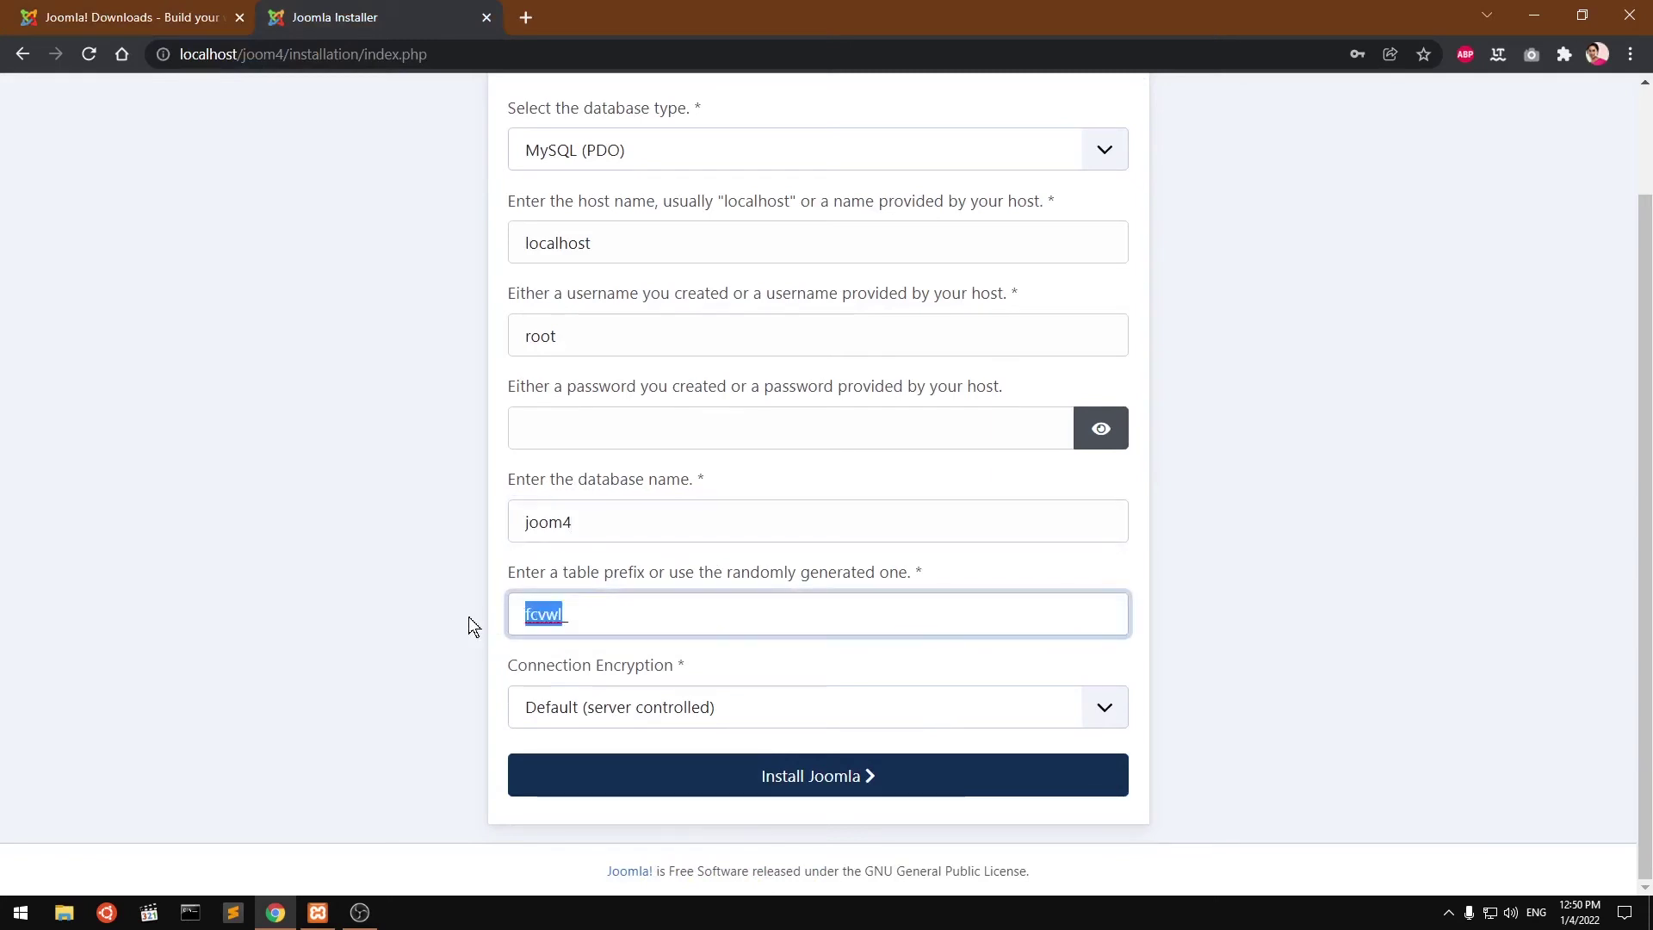
type("jm_")
left_click(830, 726)
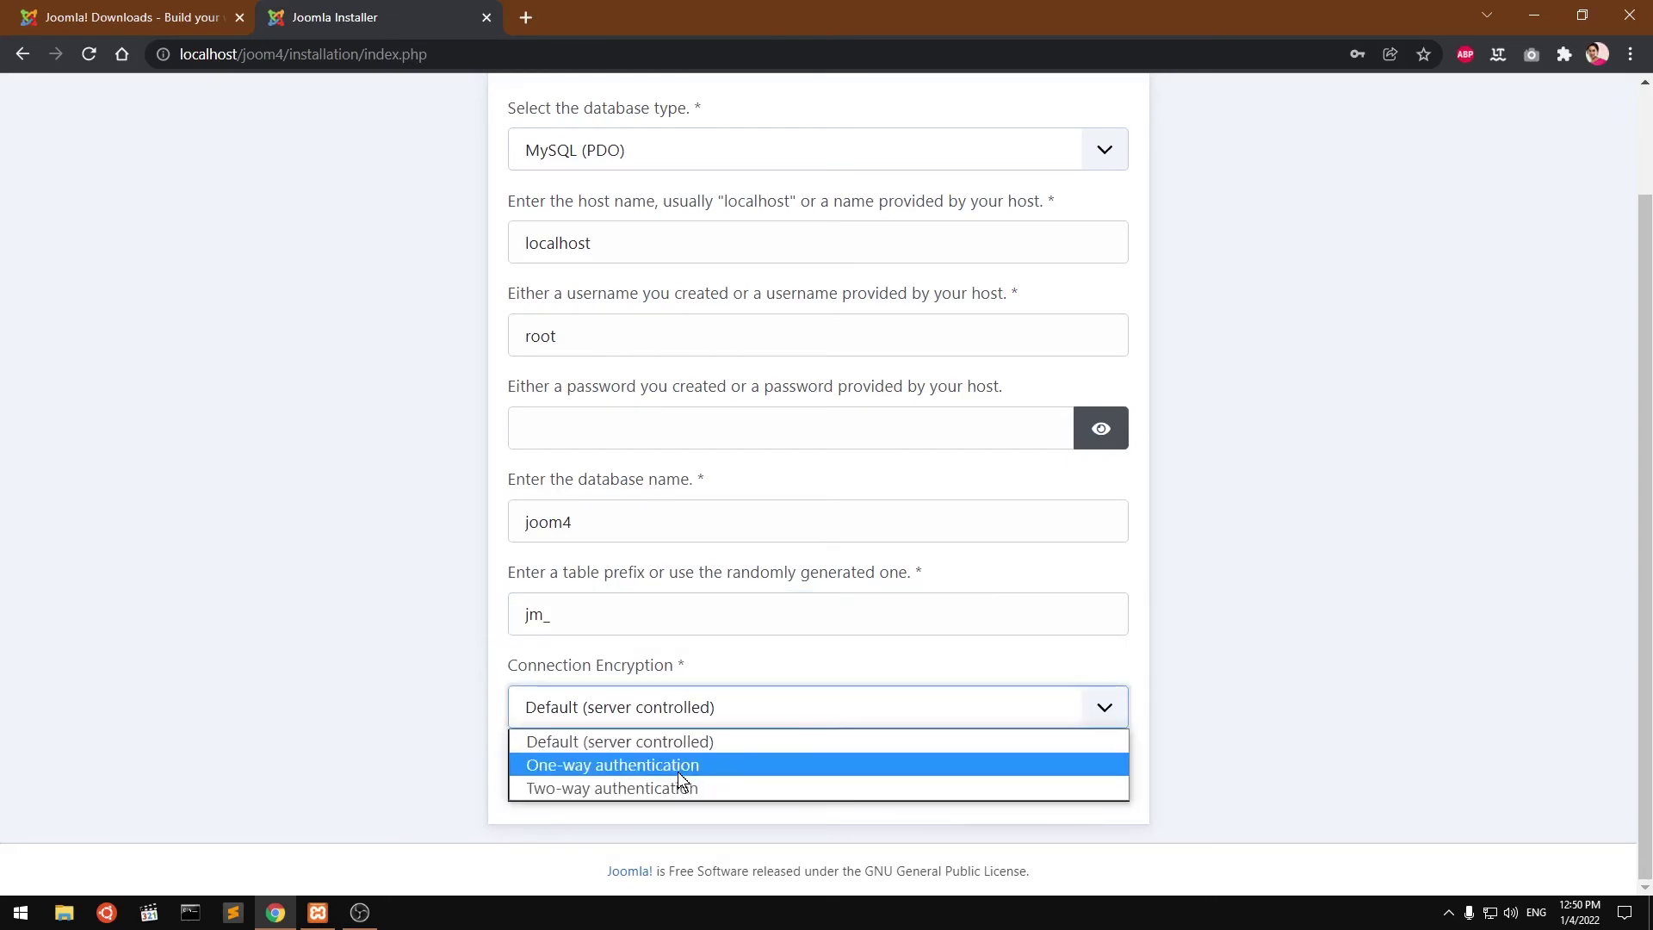
left_click(340, 700)
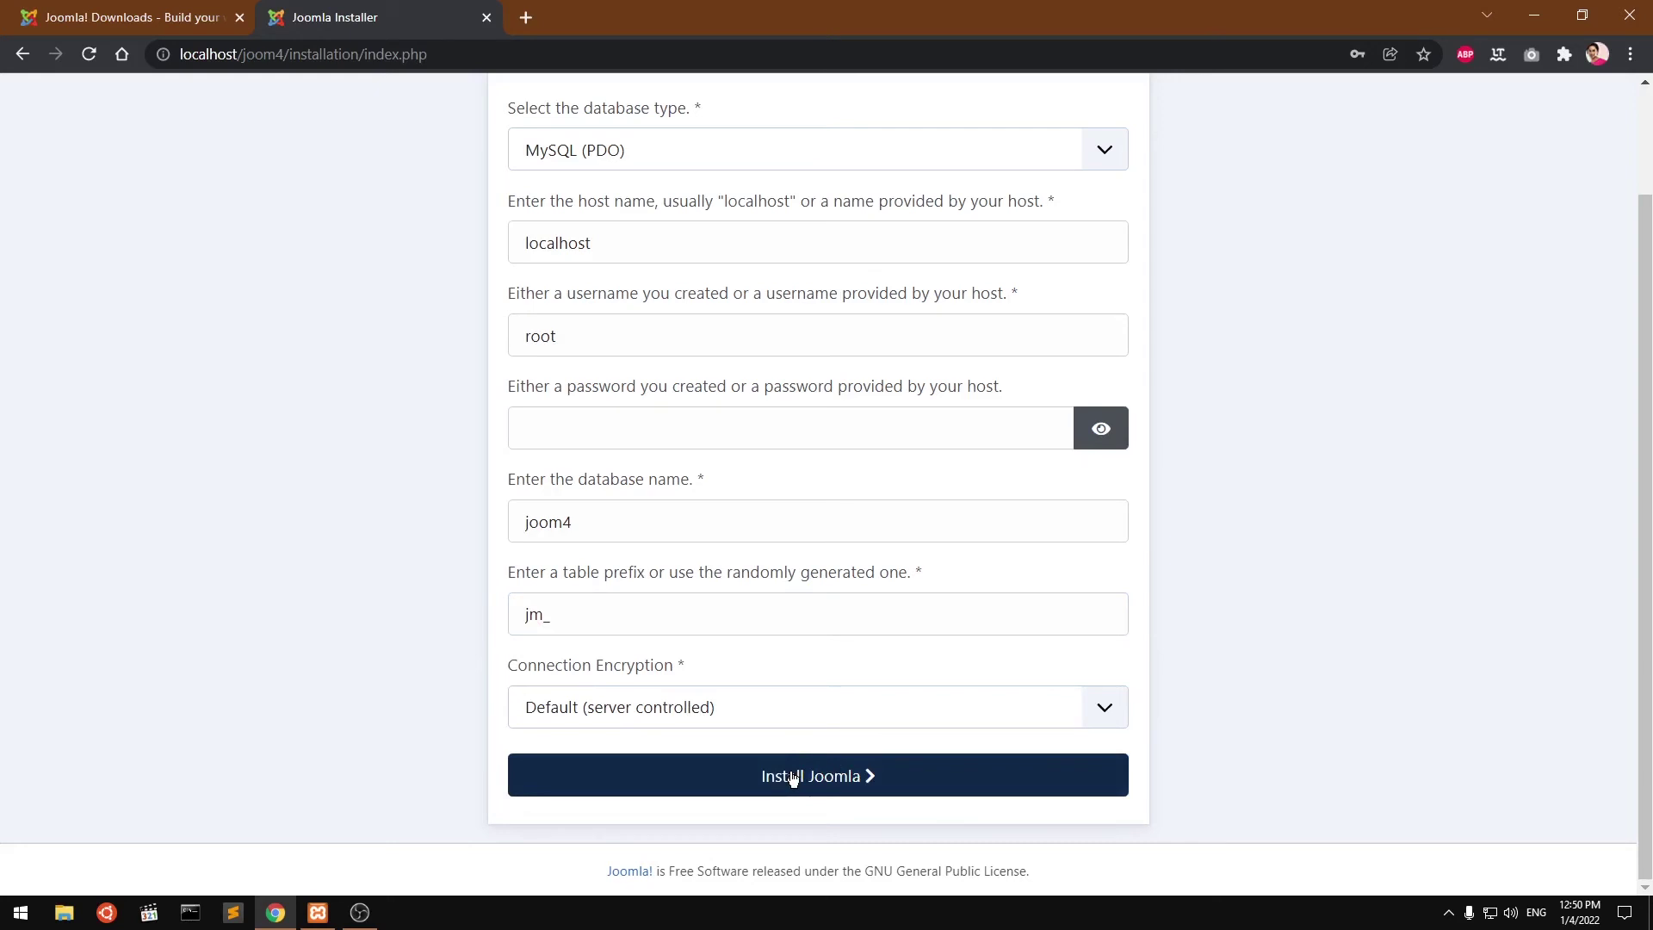
left_click(792, 777)
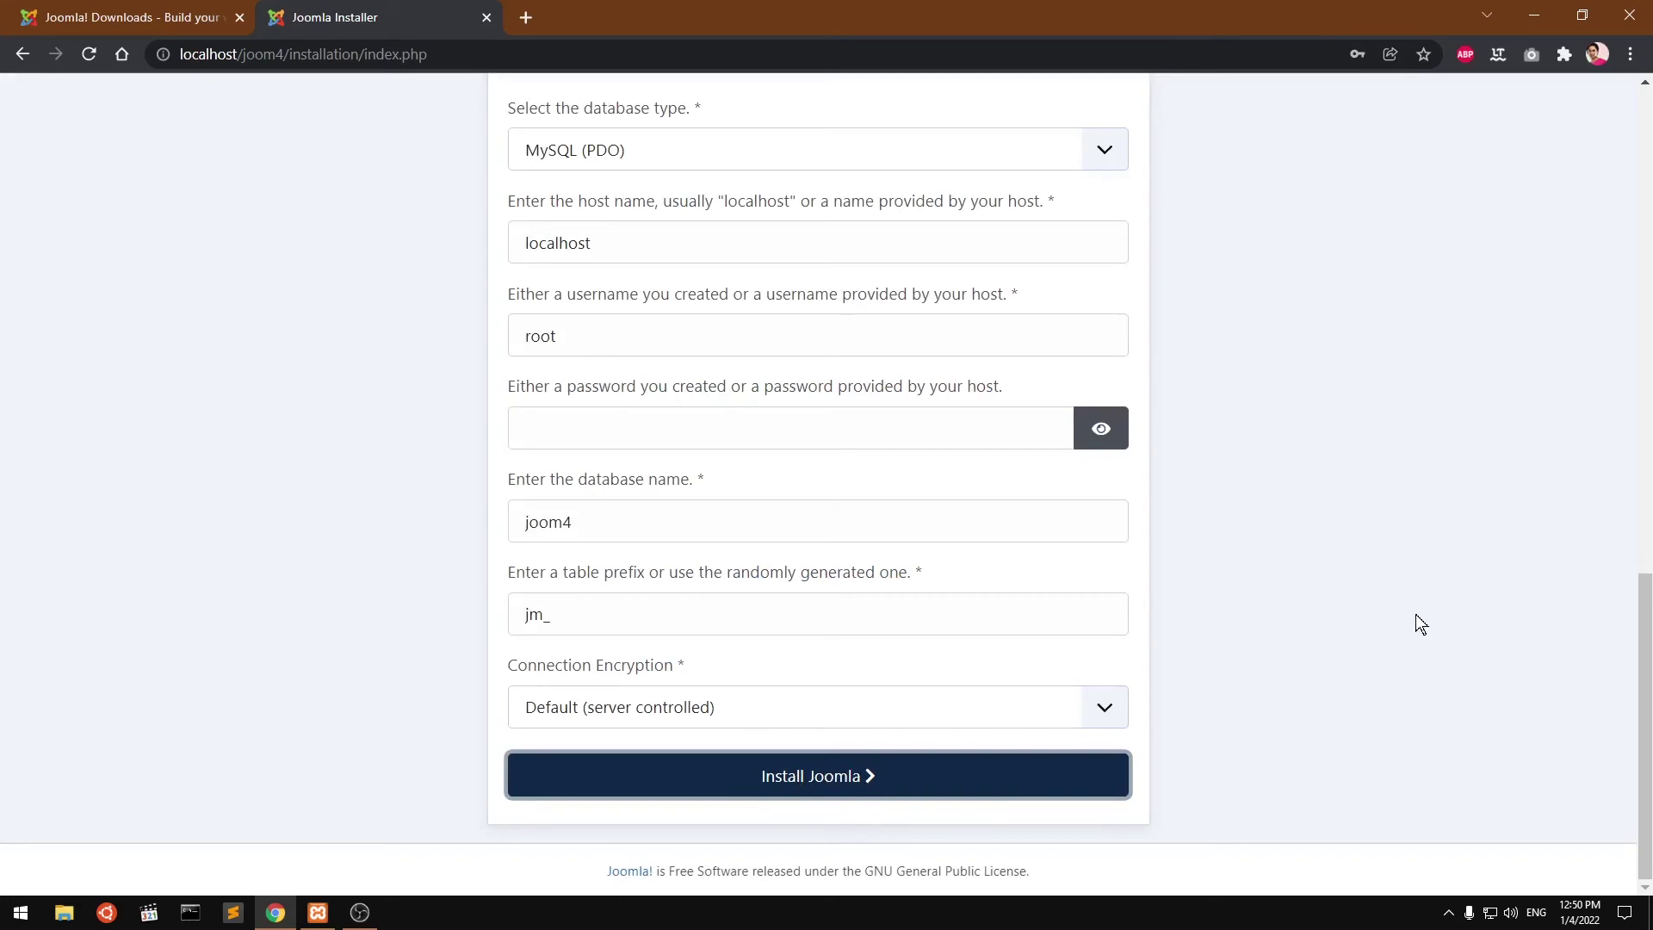
scroll(1415, 614, "up", 5)
scroll(1415, 614, "up", 3)
scroll(1416, 623, "up", 5)
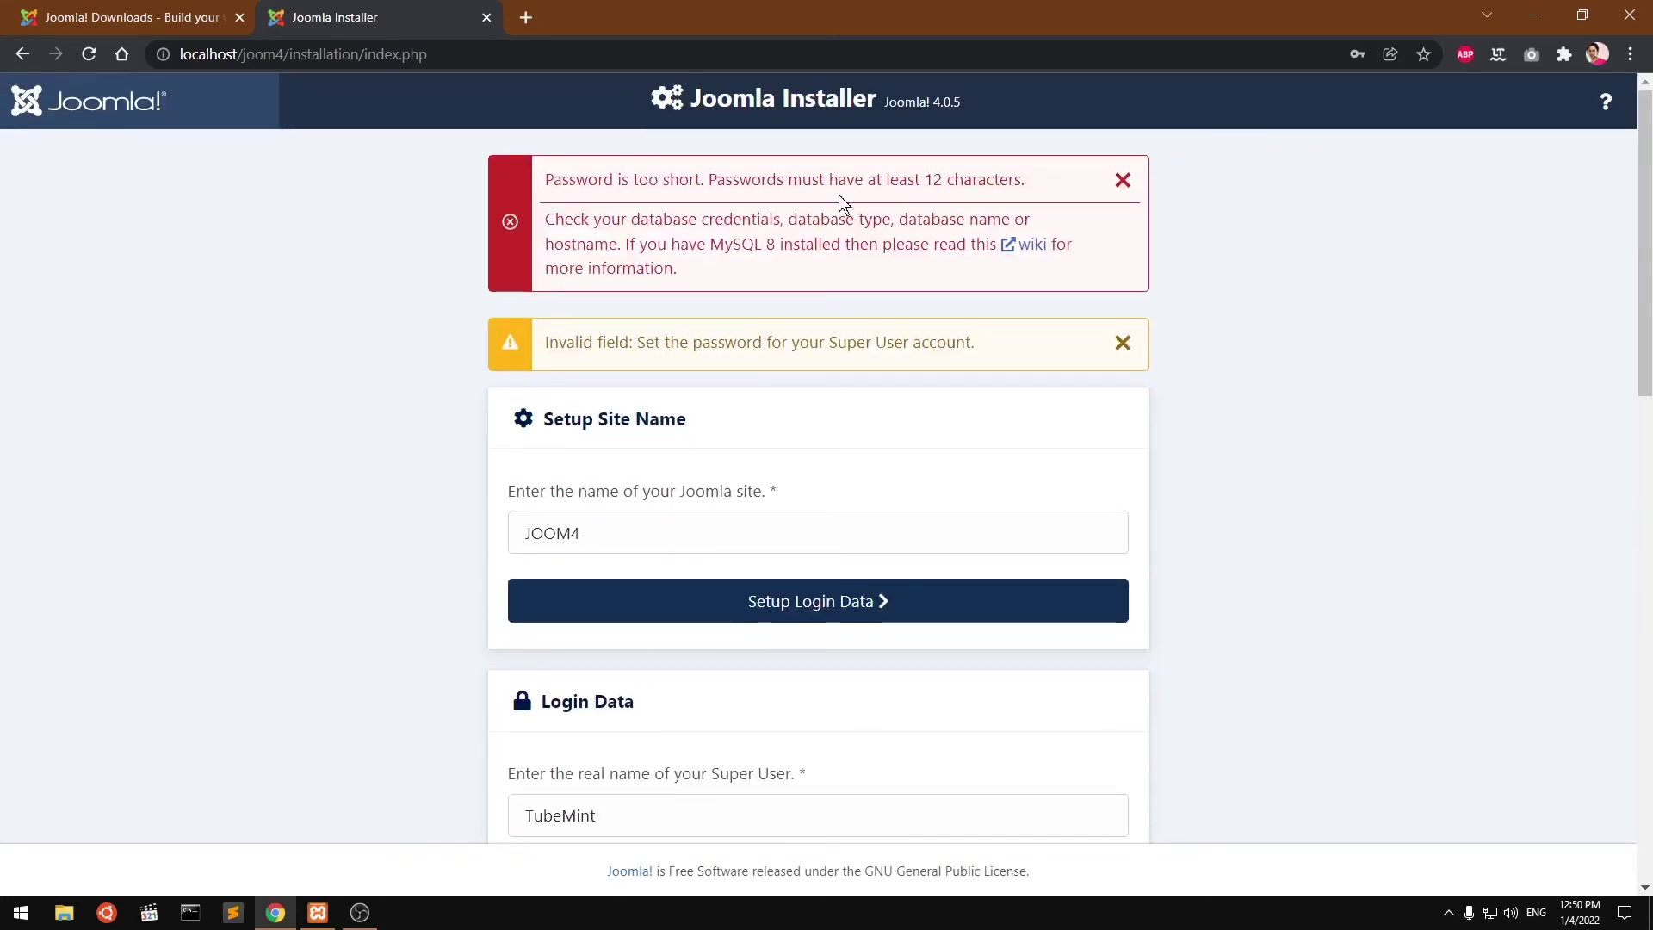
Lengthen the Super User password to at least 12 characters and check it with the eye toggle
left_click(864, 590)
scroll(1208, 484, "down", 1)
scroll(1208, 484, "down", 5)
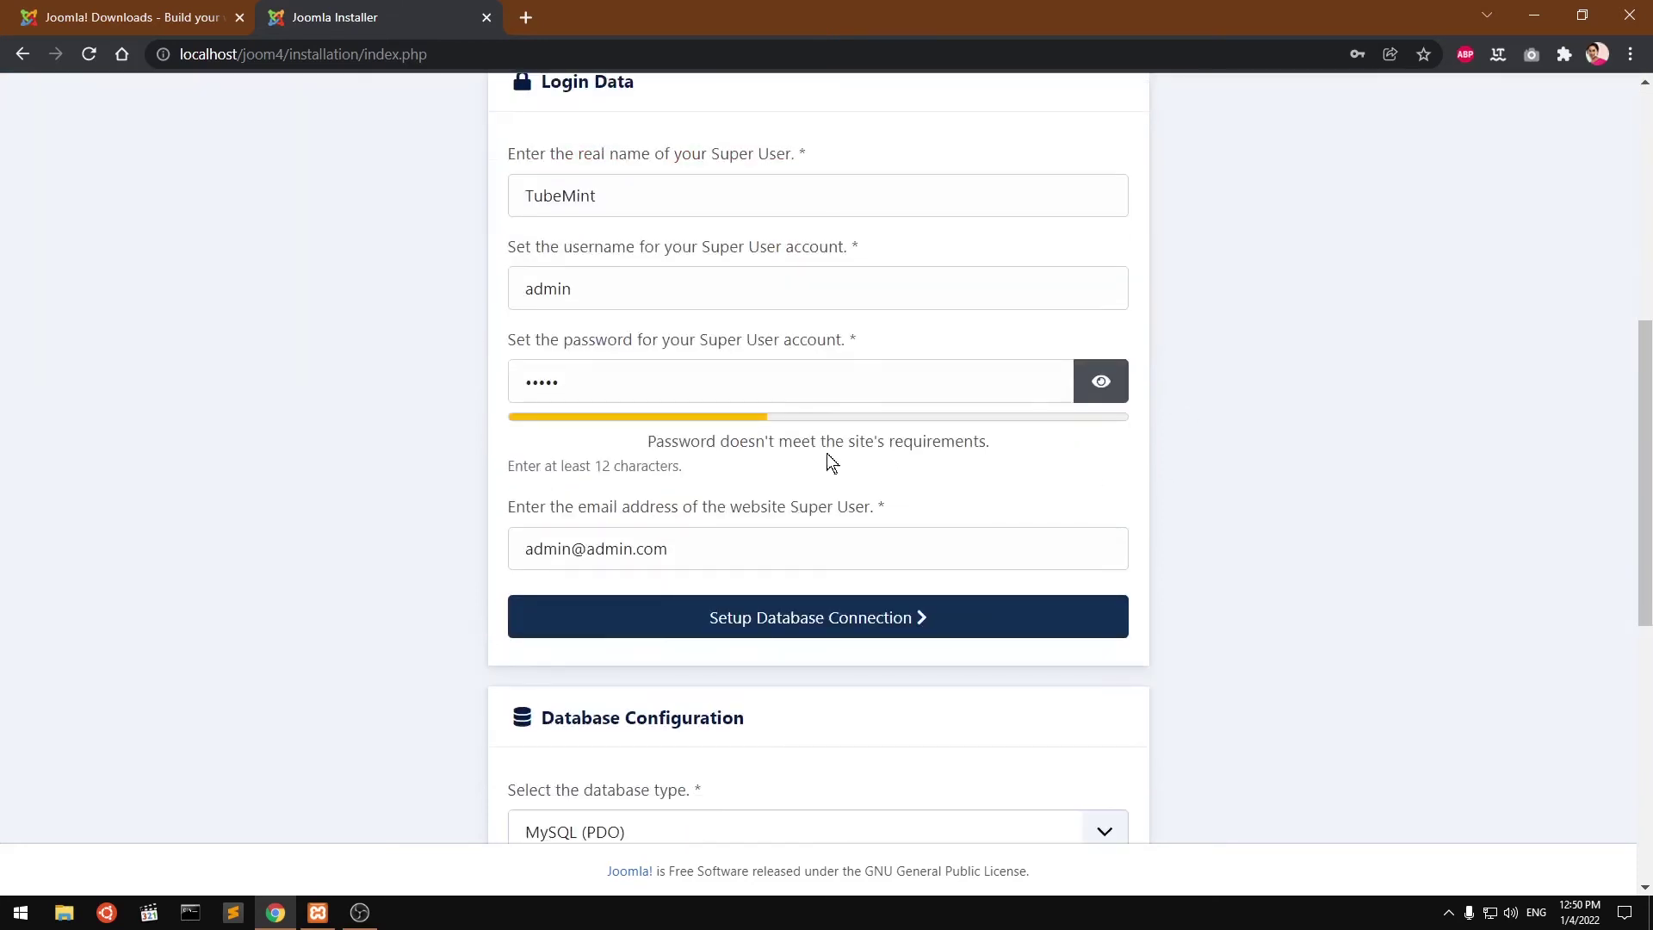
left_click(617, 380)
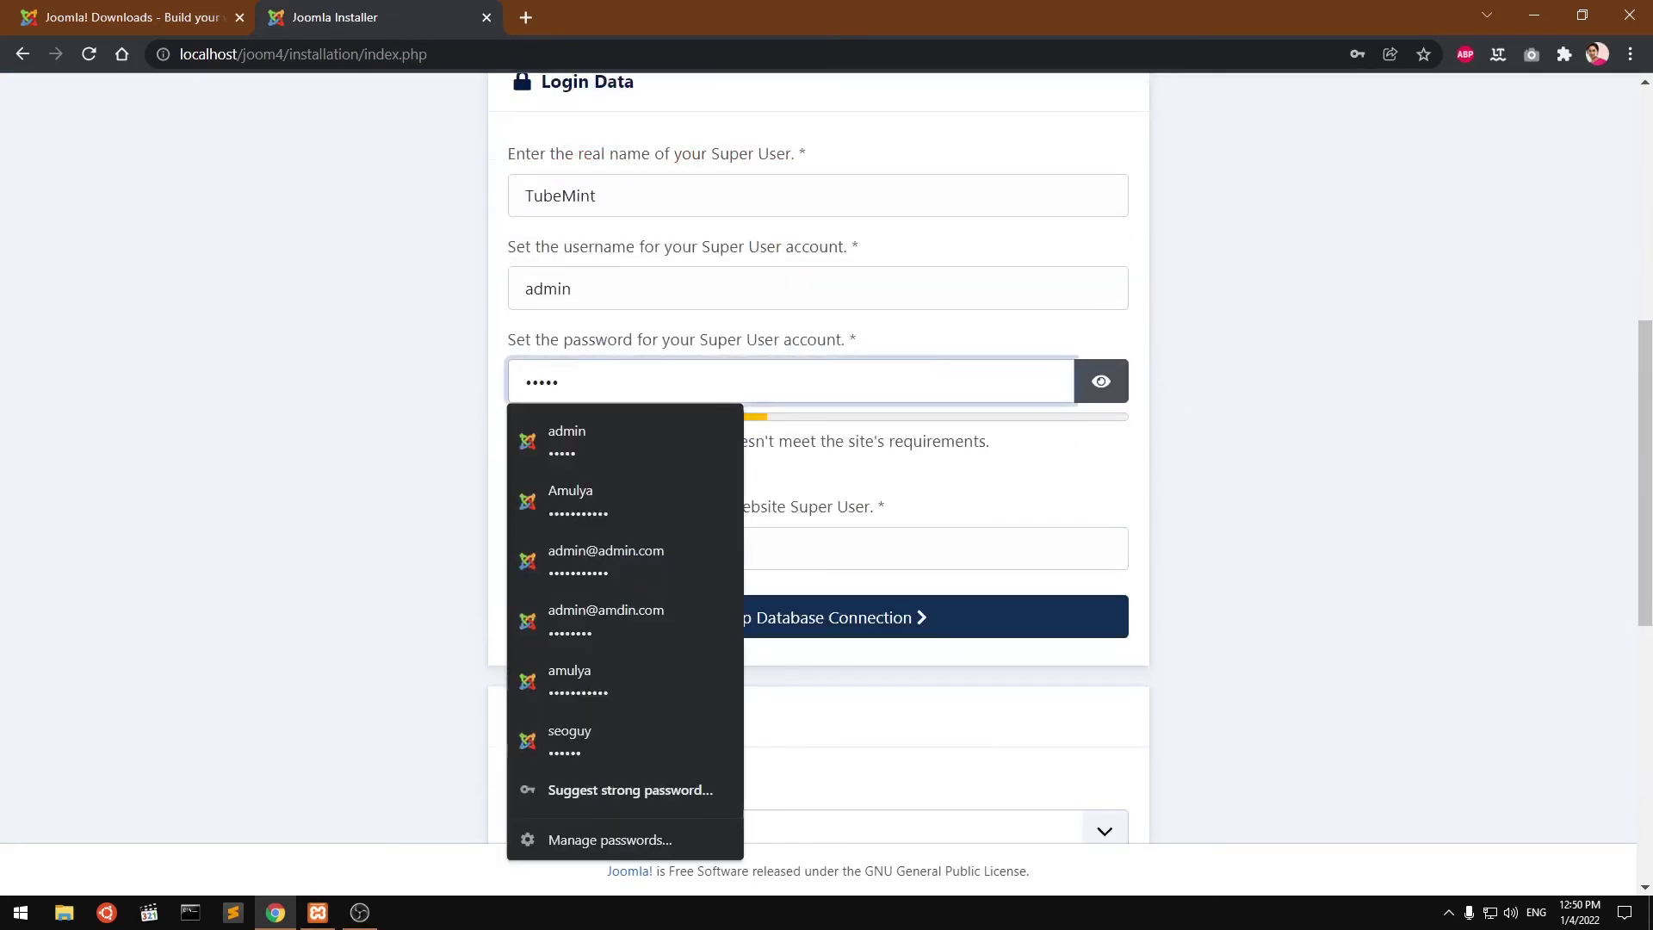
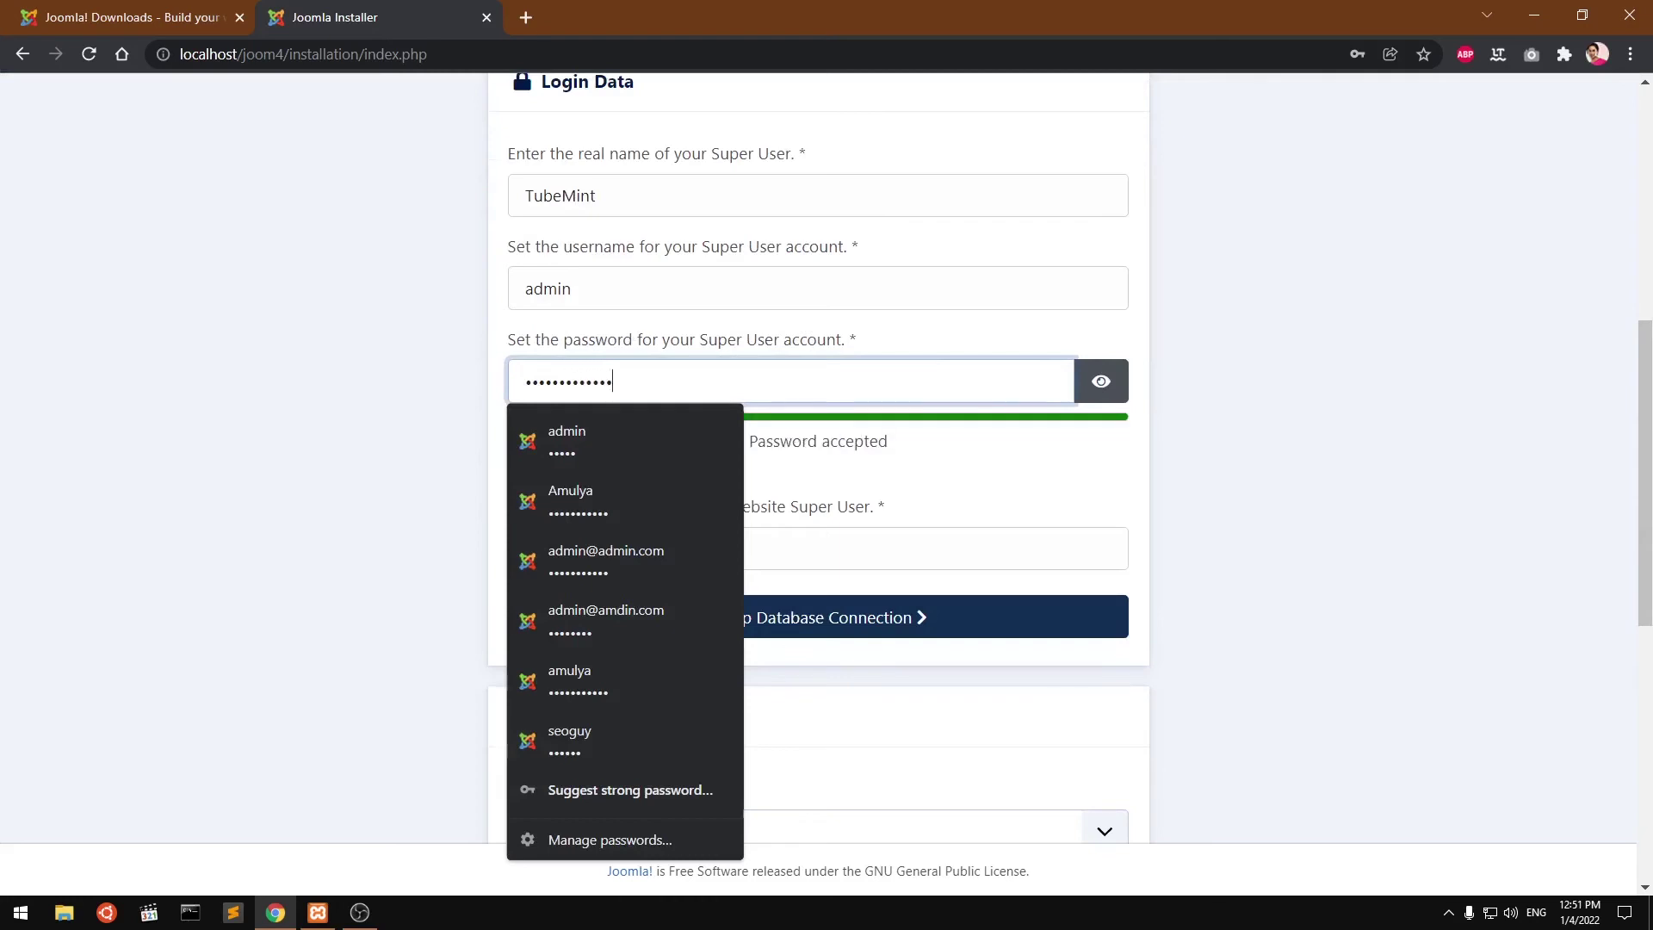
key("Escape")
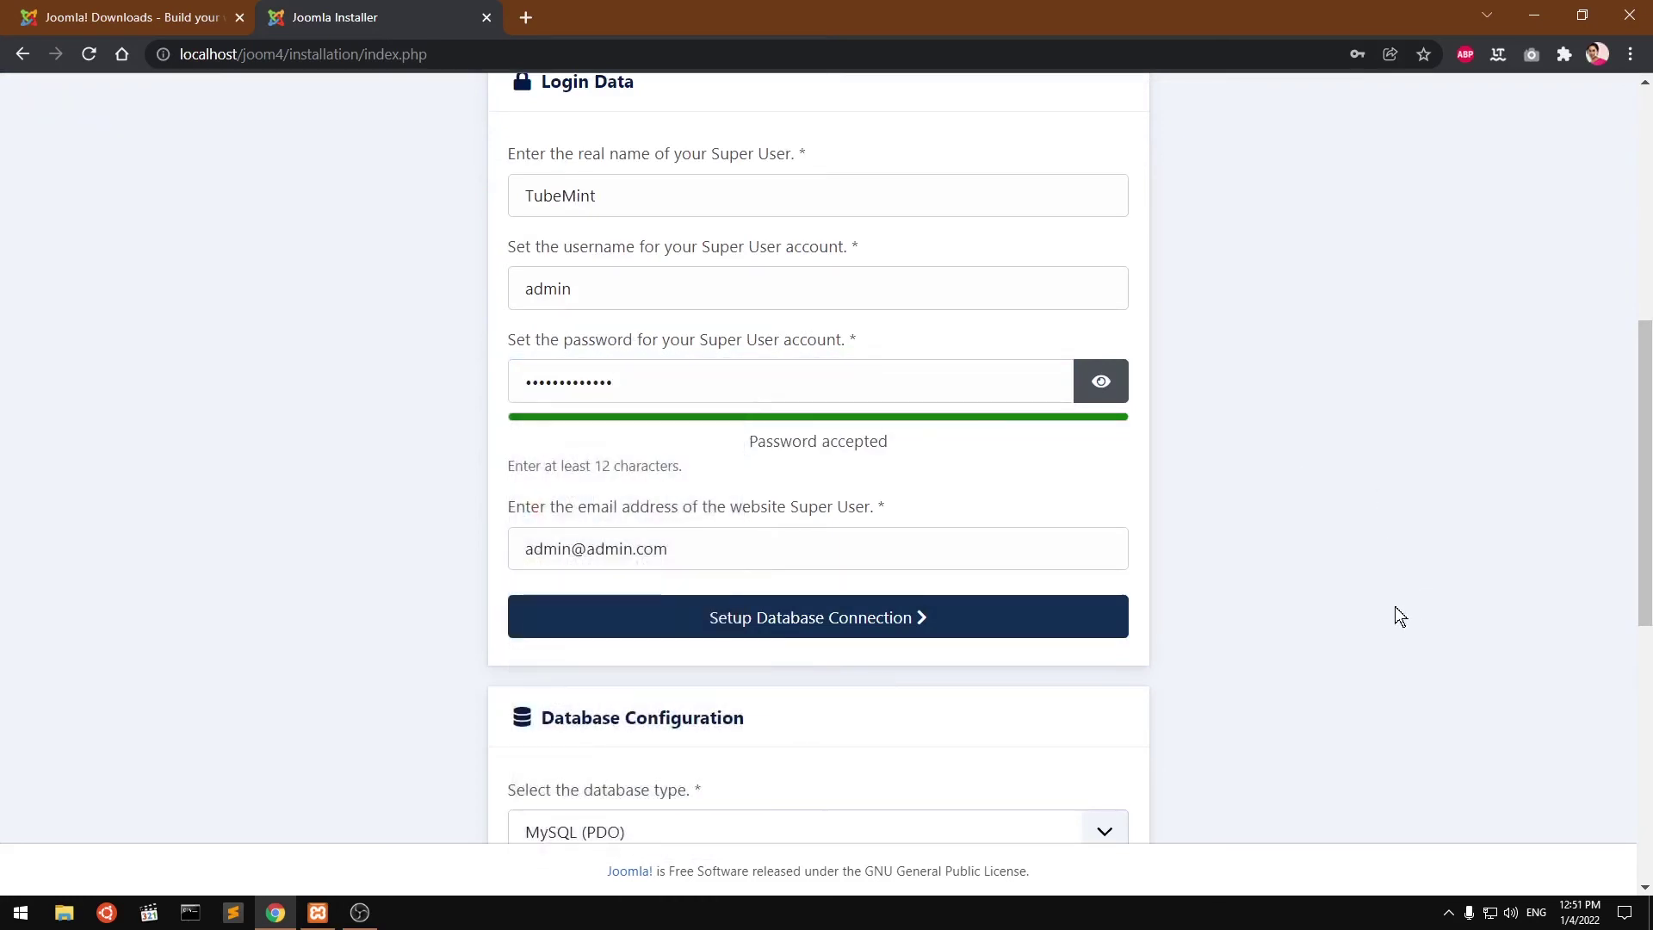
left_click(1102, 382)
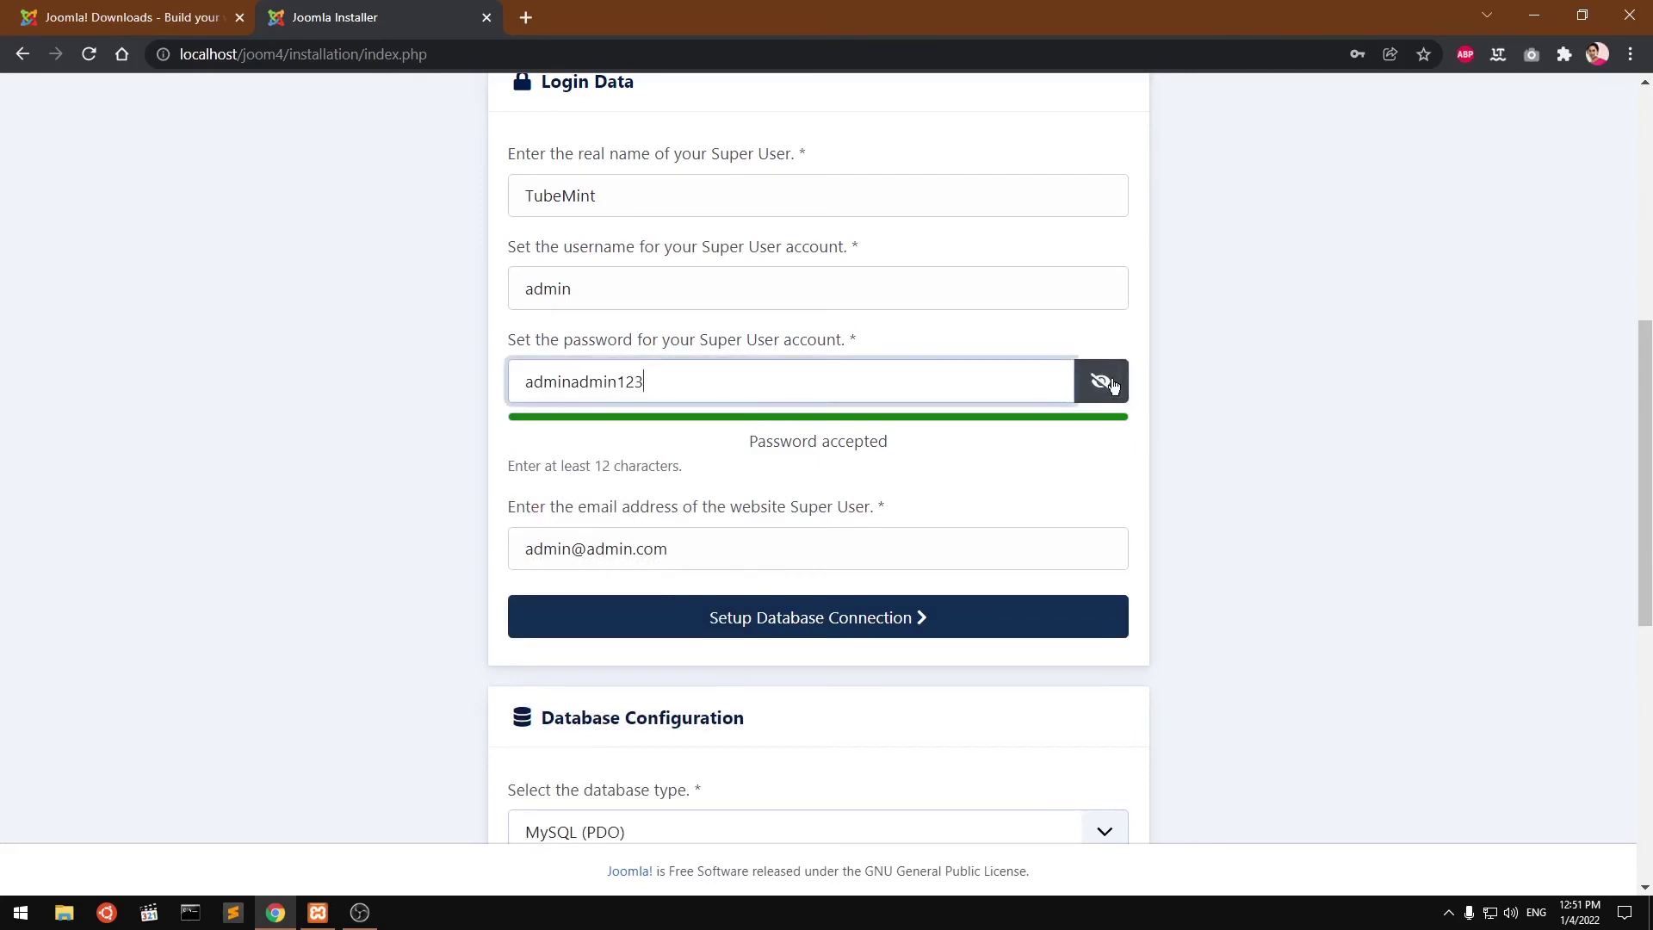
left_click(1108, 384)
scroll(1404, 556, "down", 1)
scroll(1403, 555, "down", 1)
scroll(1405, 556, "down", 4)
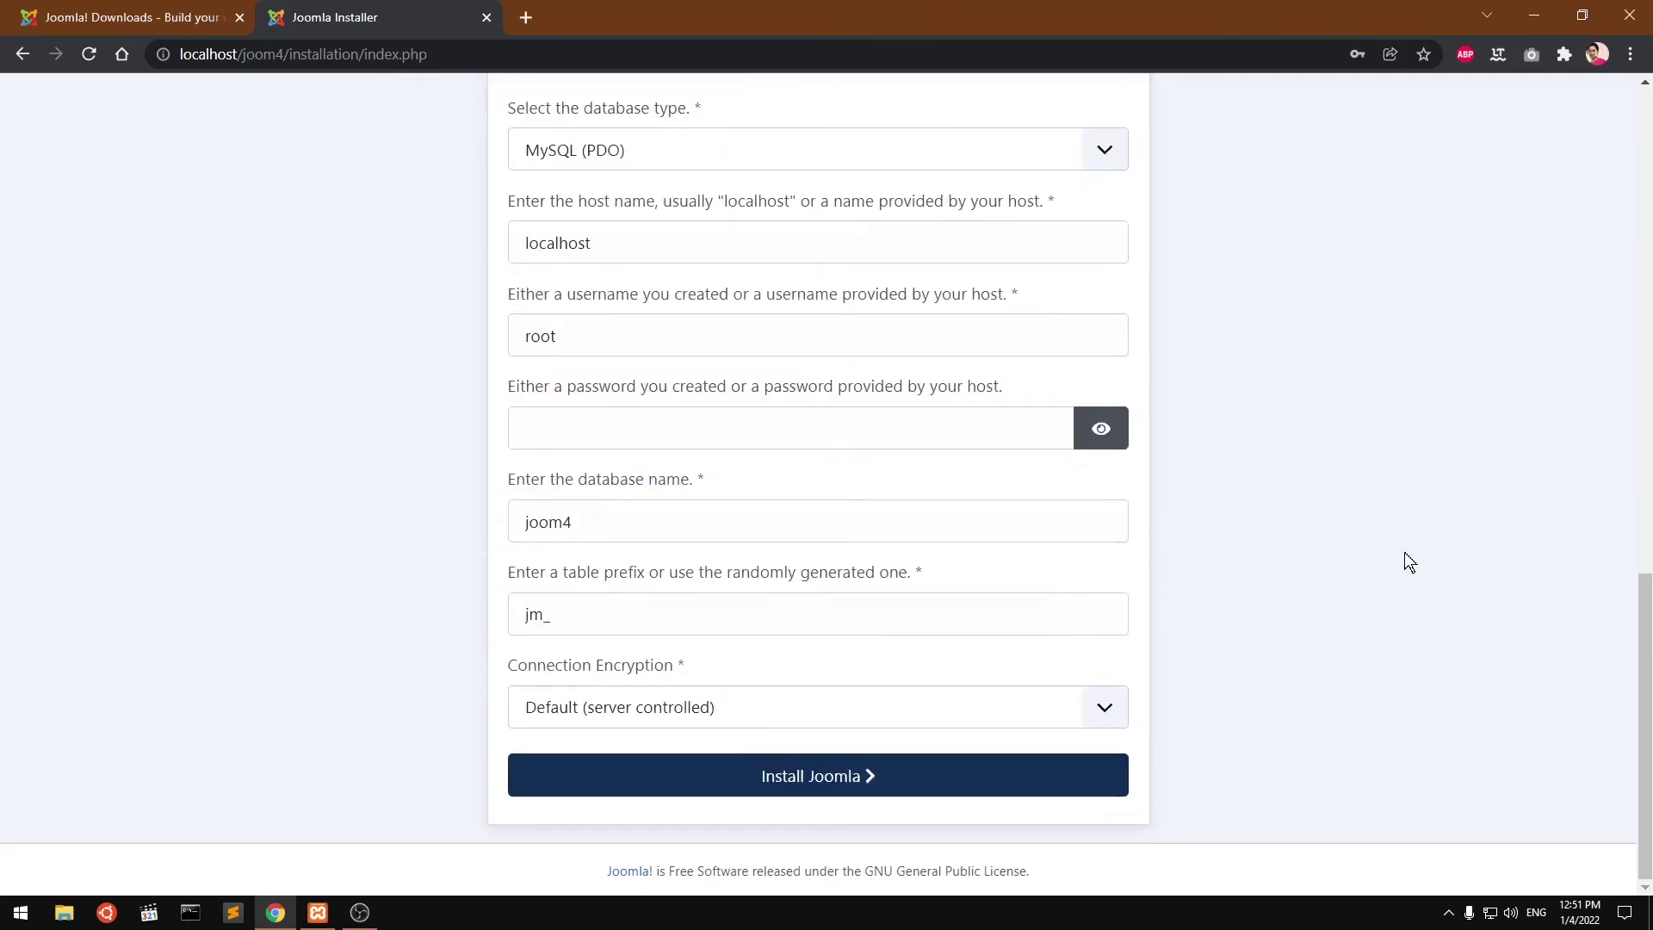
Install Joomla with the corrected settings and update the saved password in Chrome
left_click(830, 774)
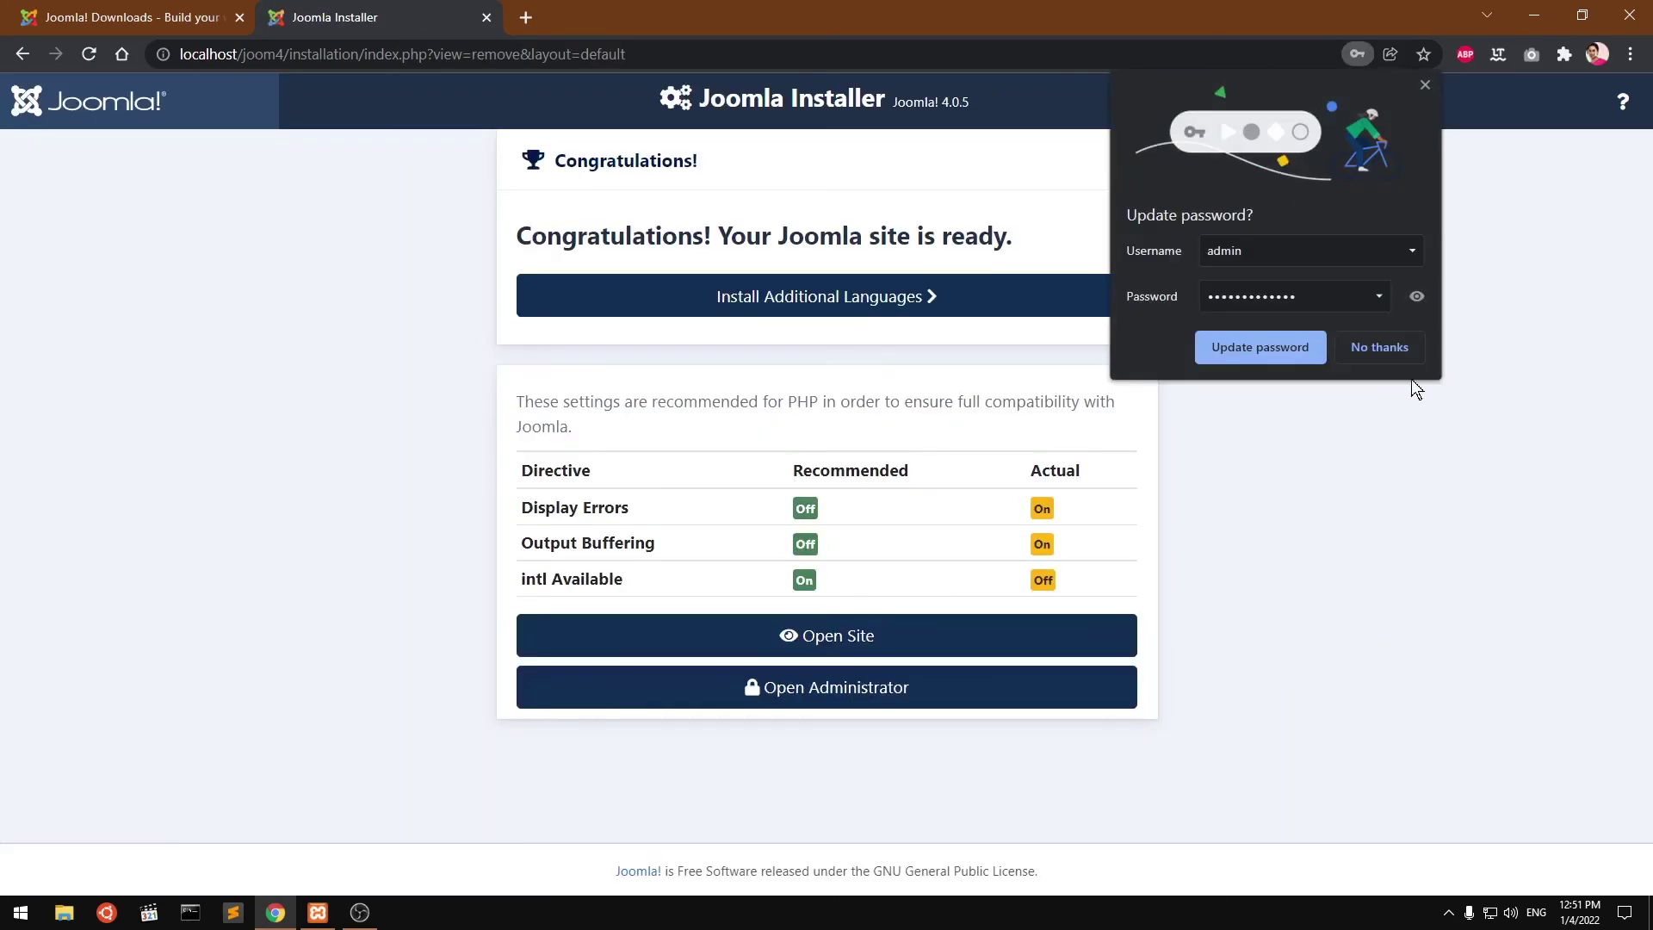
left_click(1277, 346)
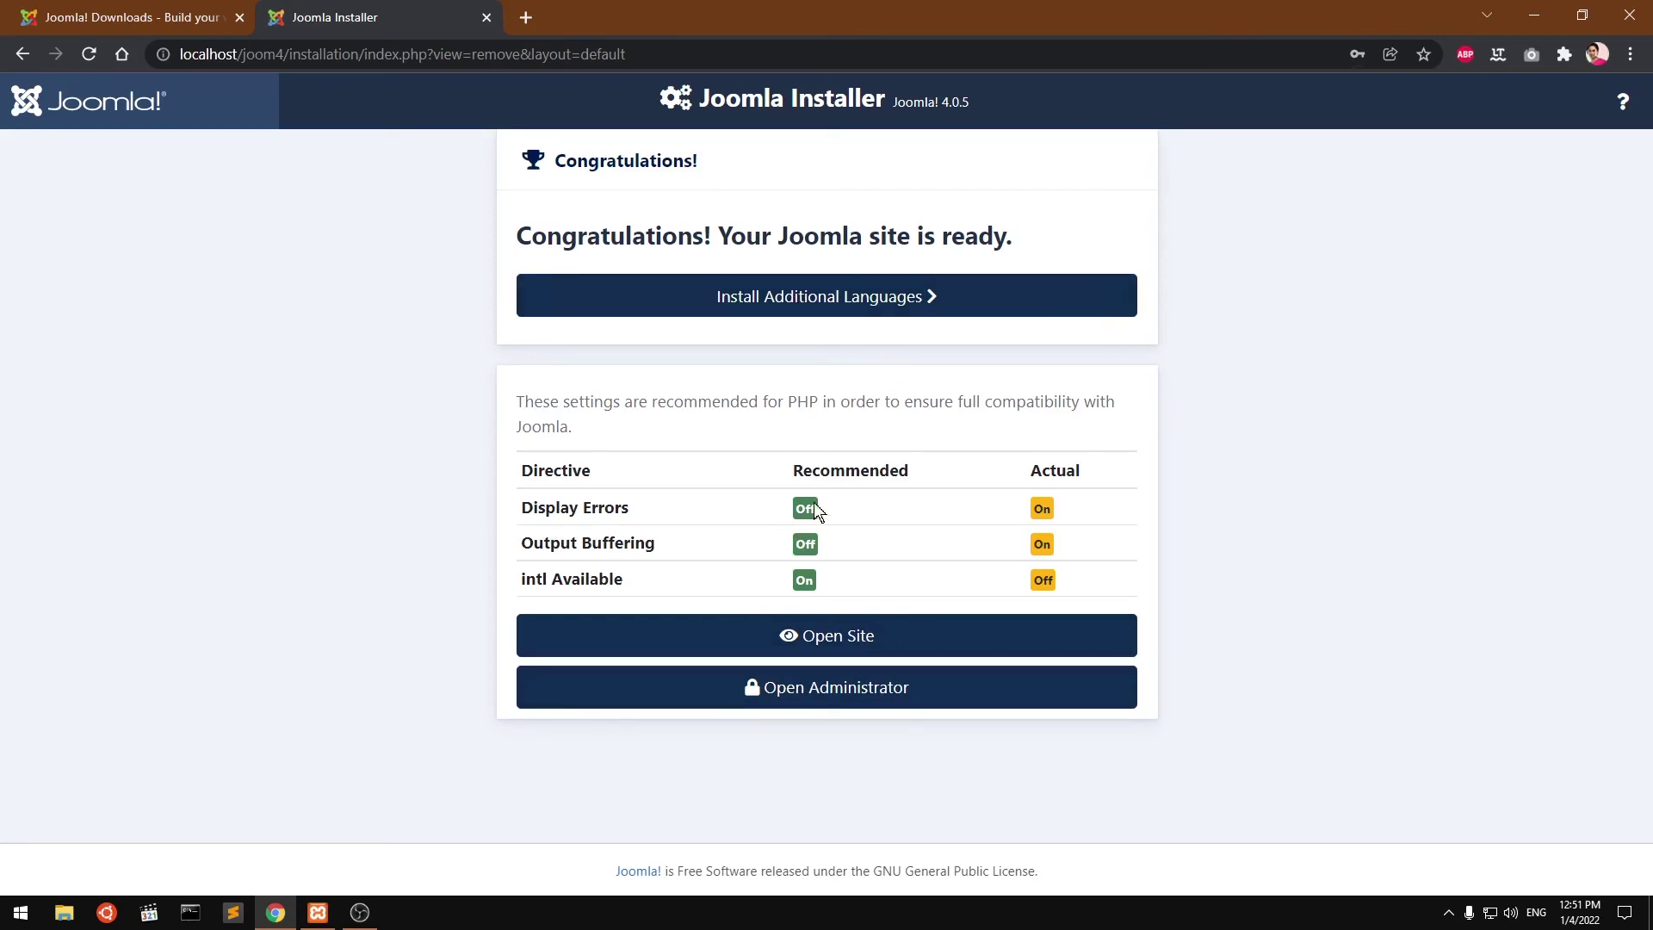
Open the new site's front end from the congratulations page
right_click(831, 637)
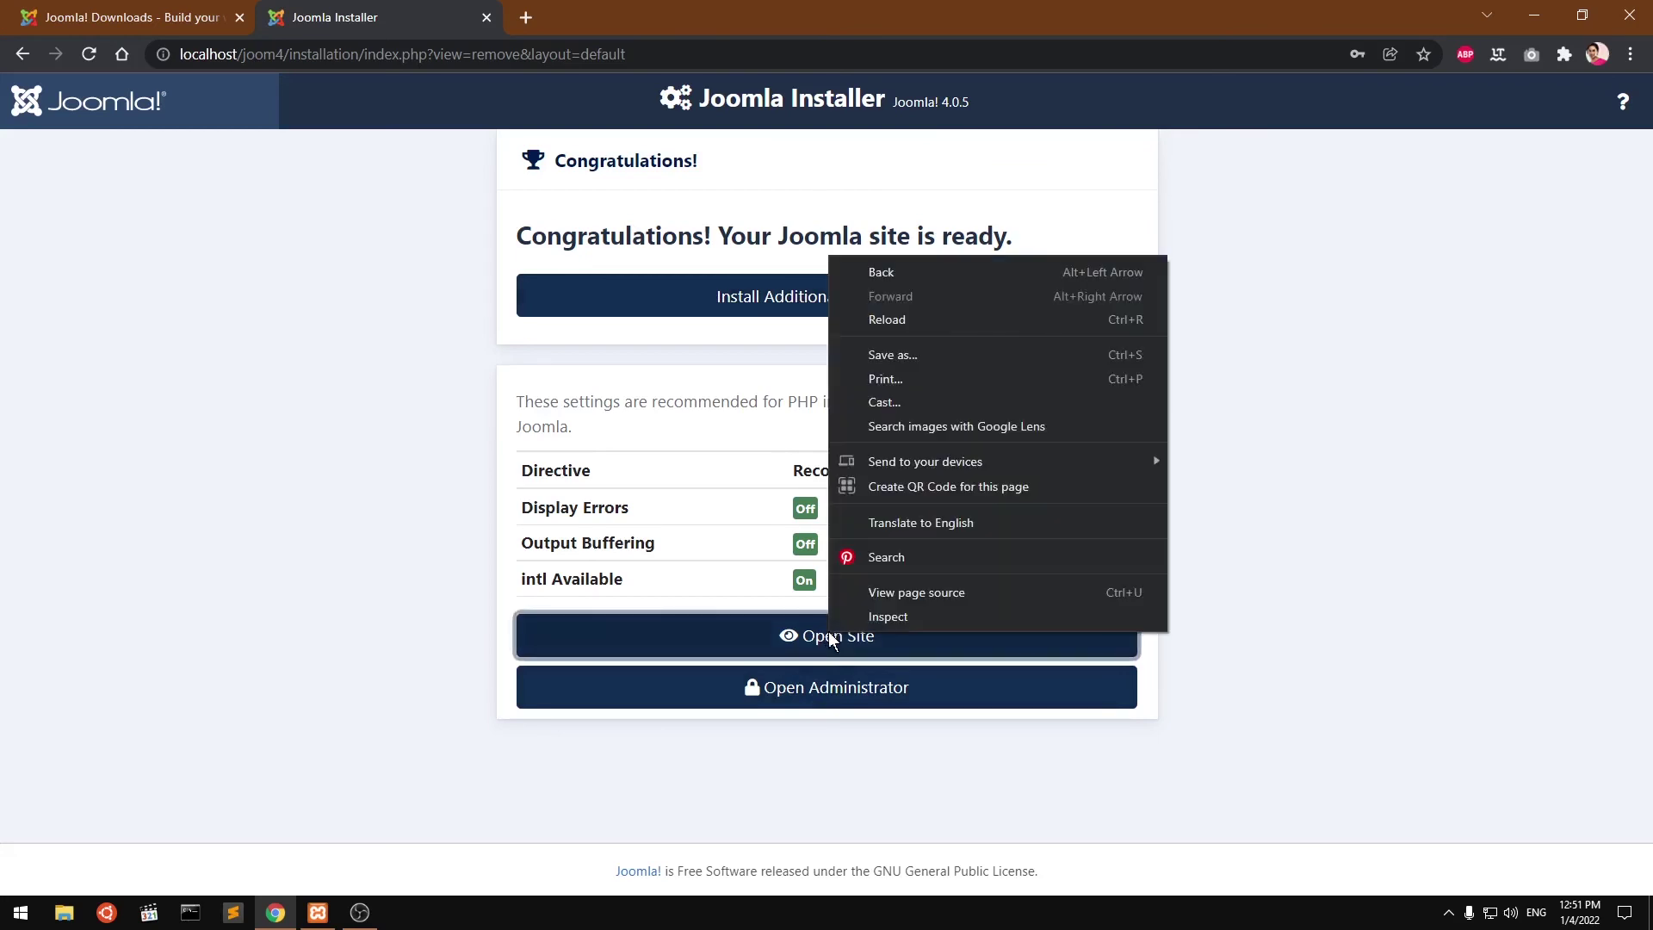
left_click(427, 637)
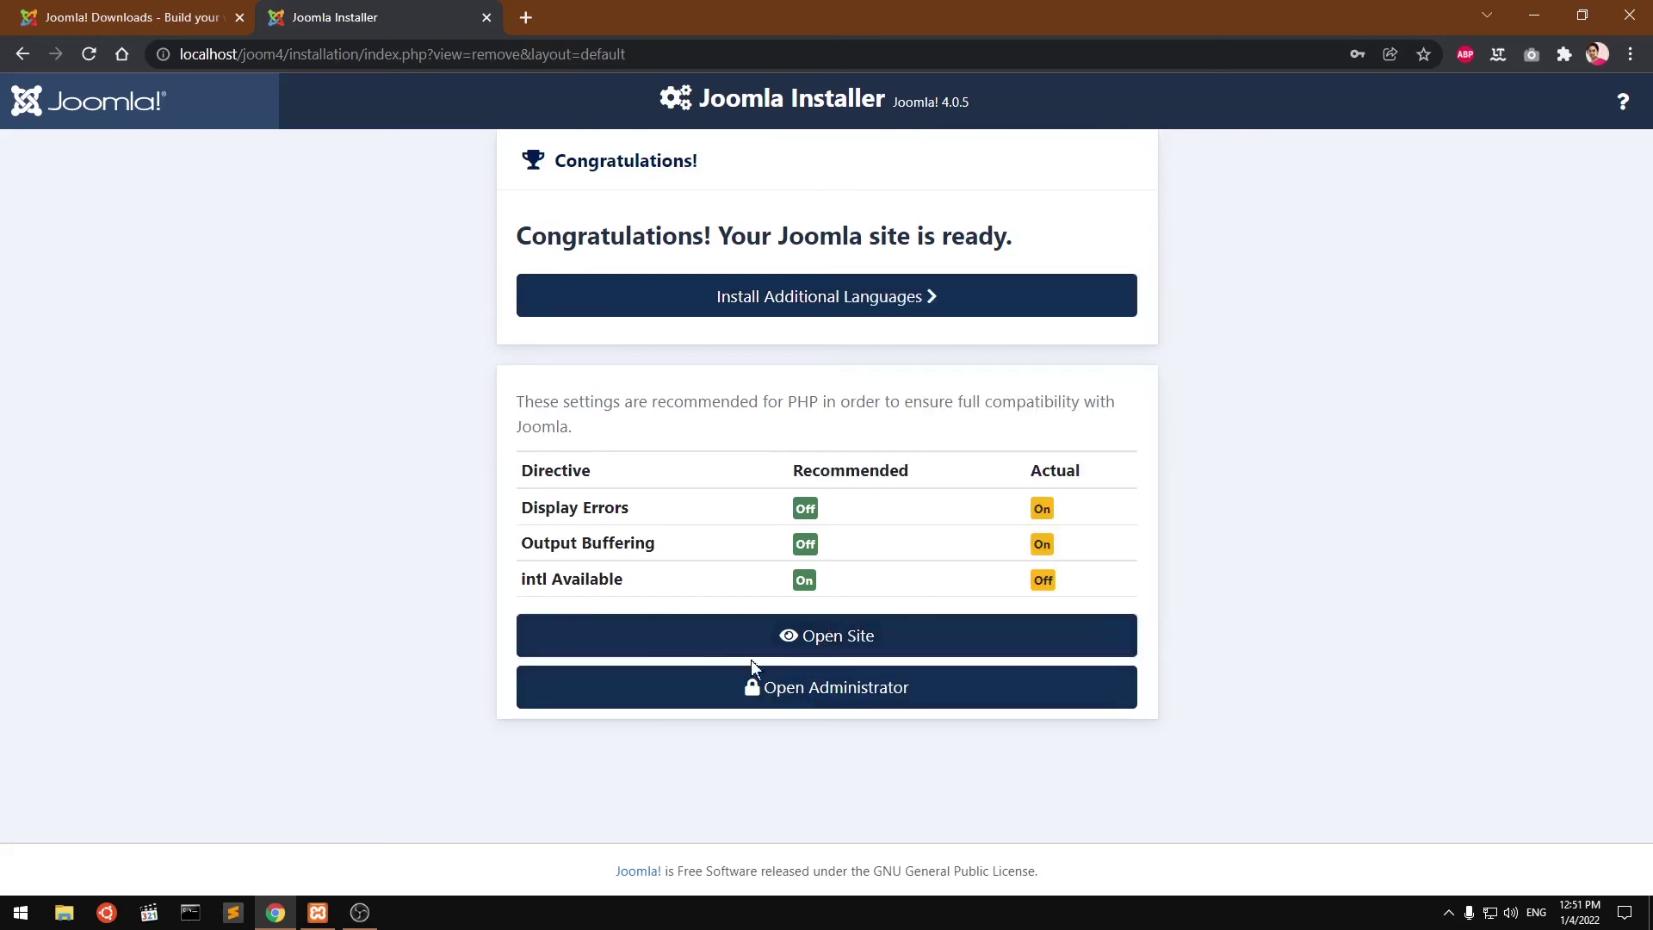
left_click(835, 637)
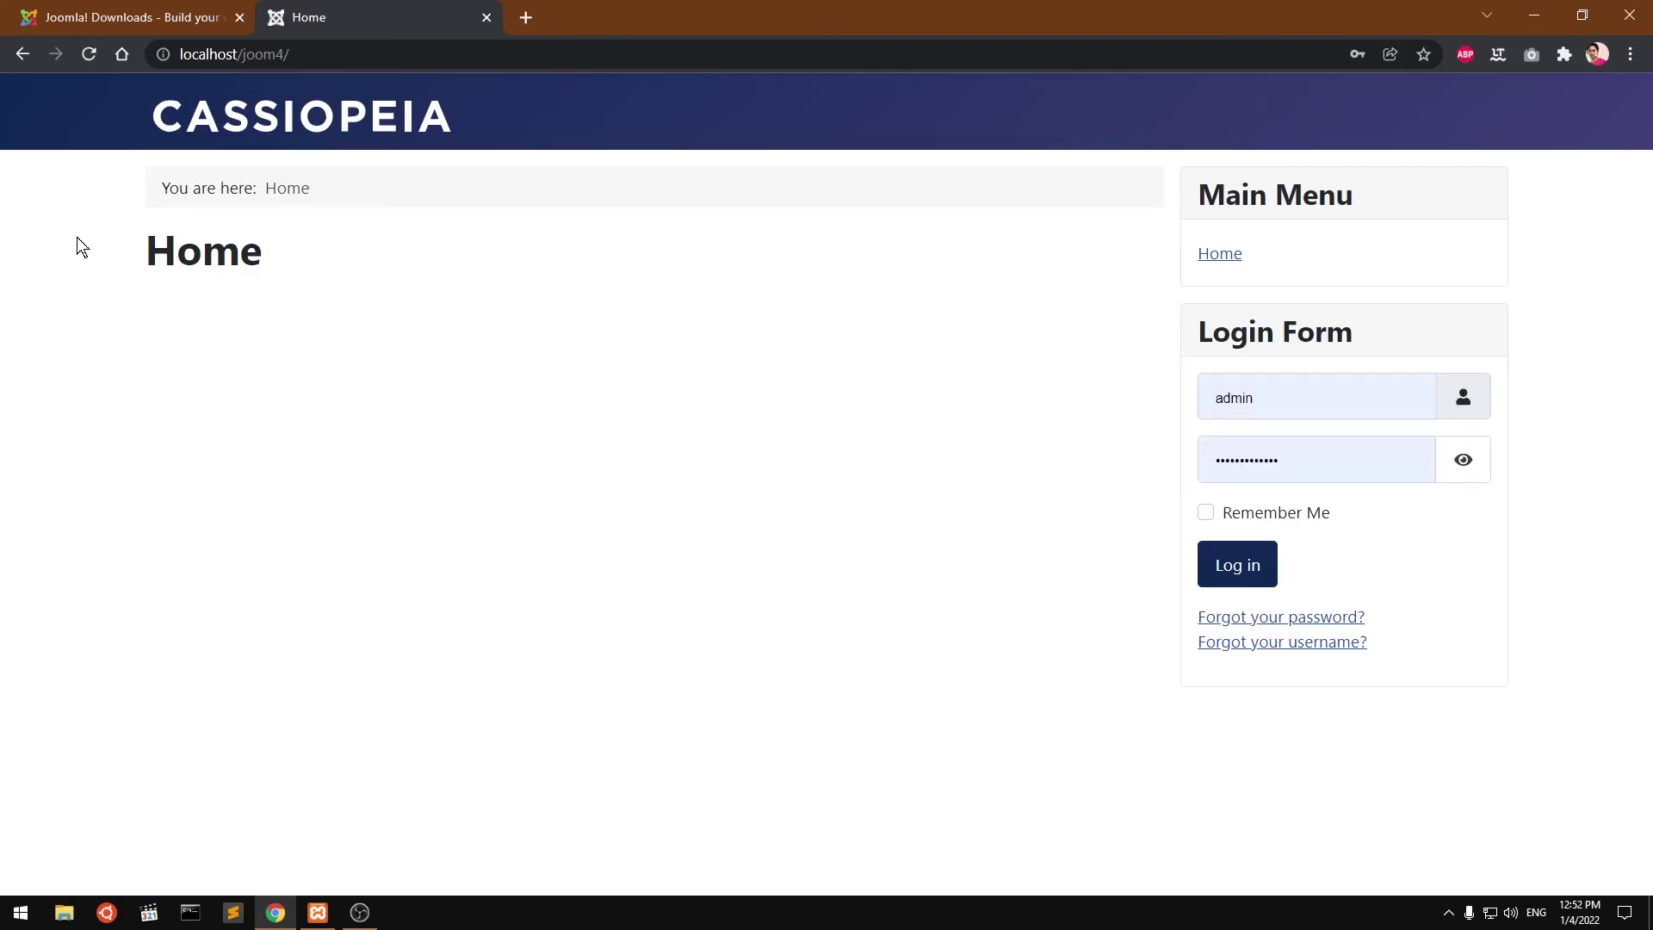
Navigate back to the Cassiopeia home page and log in with the autofilled password
left_click(24, 54)
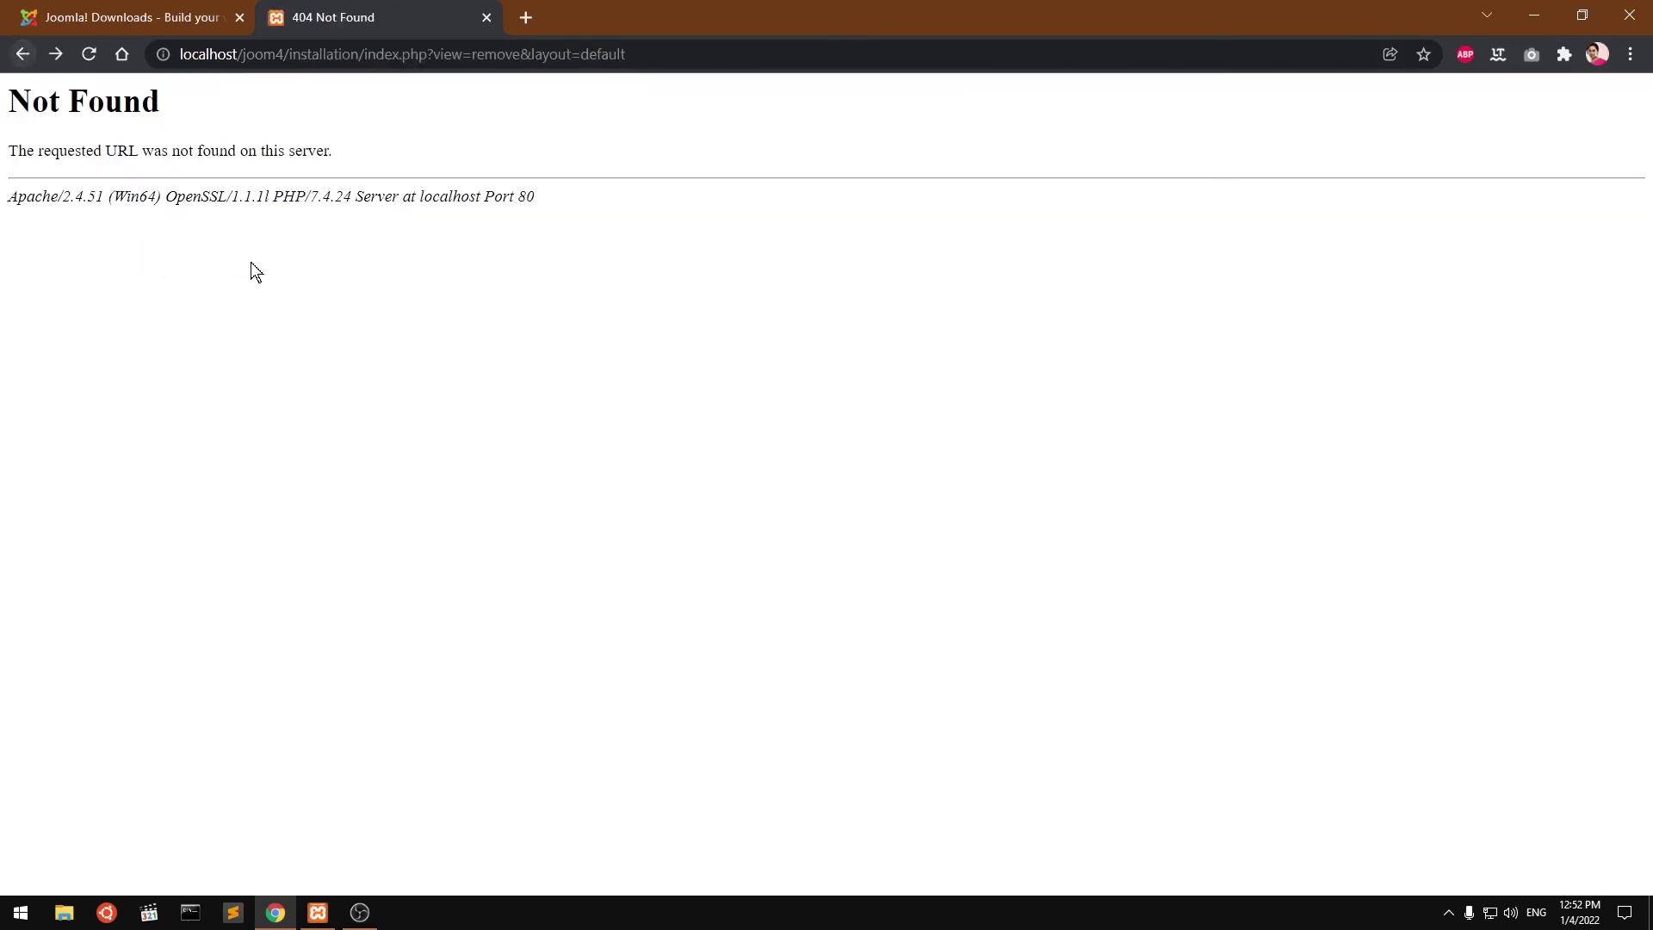
left_click(98, 52)
left_click(97, 52)
left_click(25, 50)
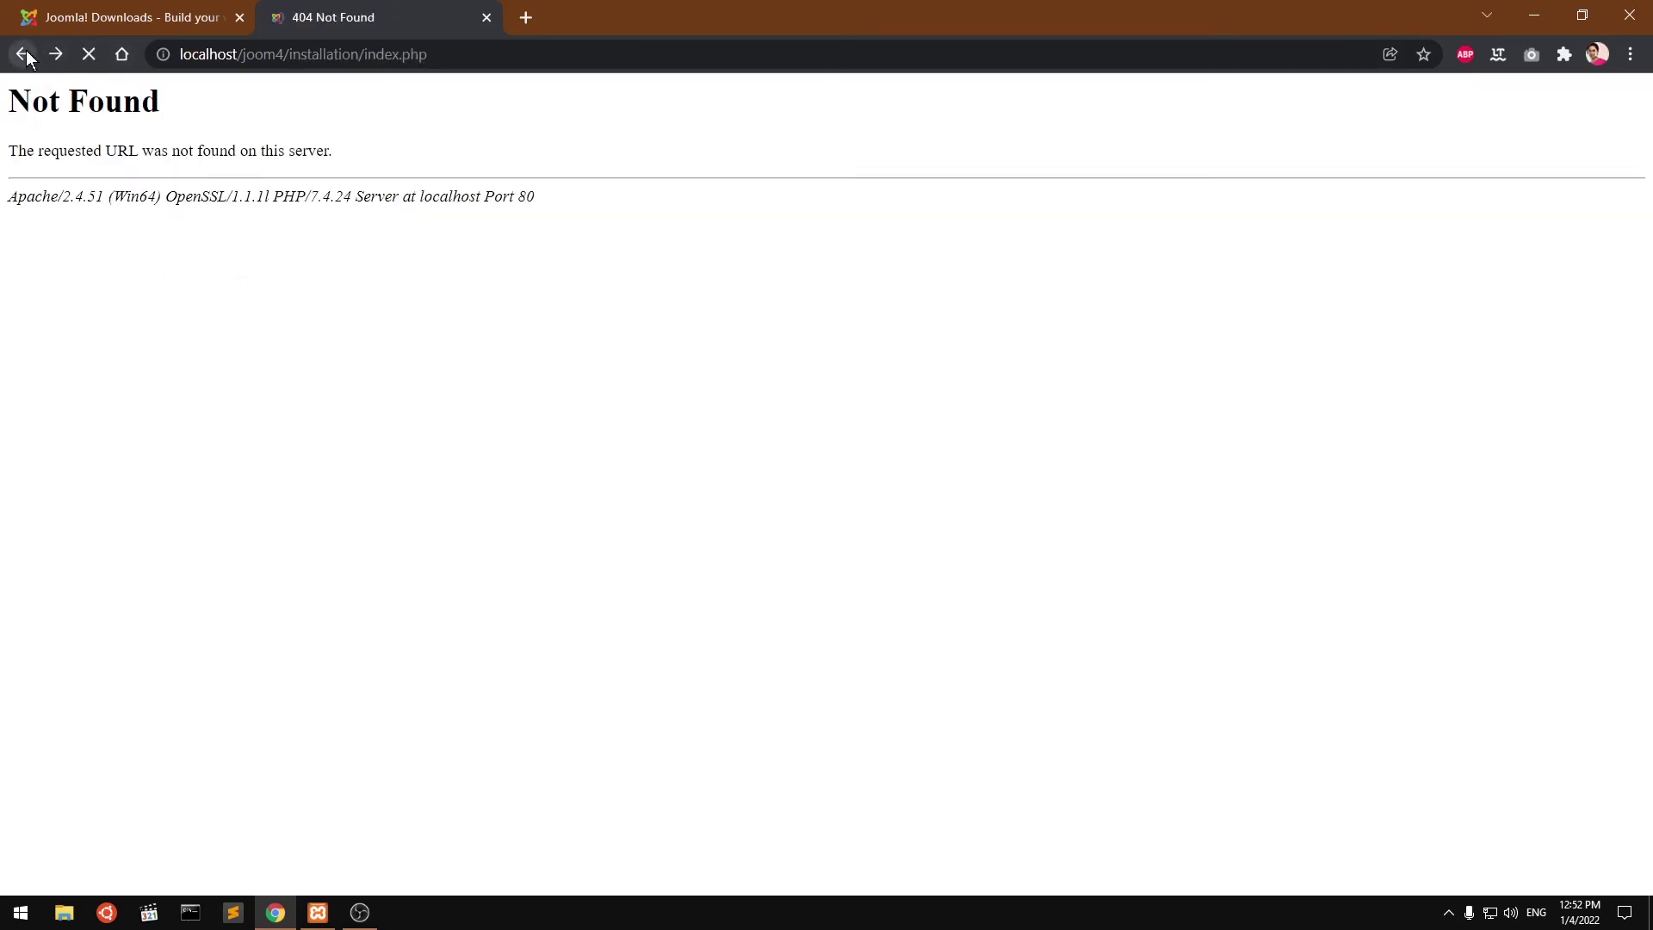
left_click(414, 56)
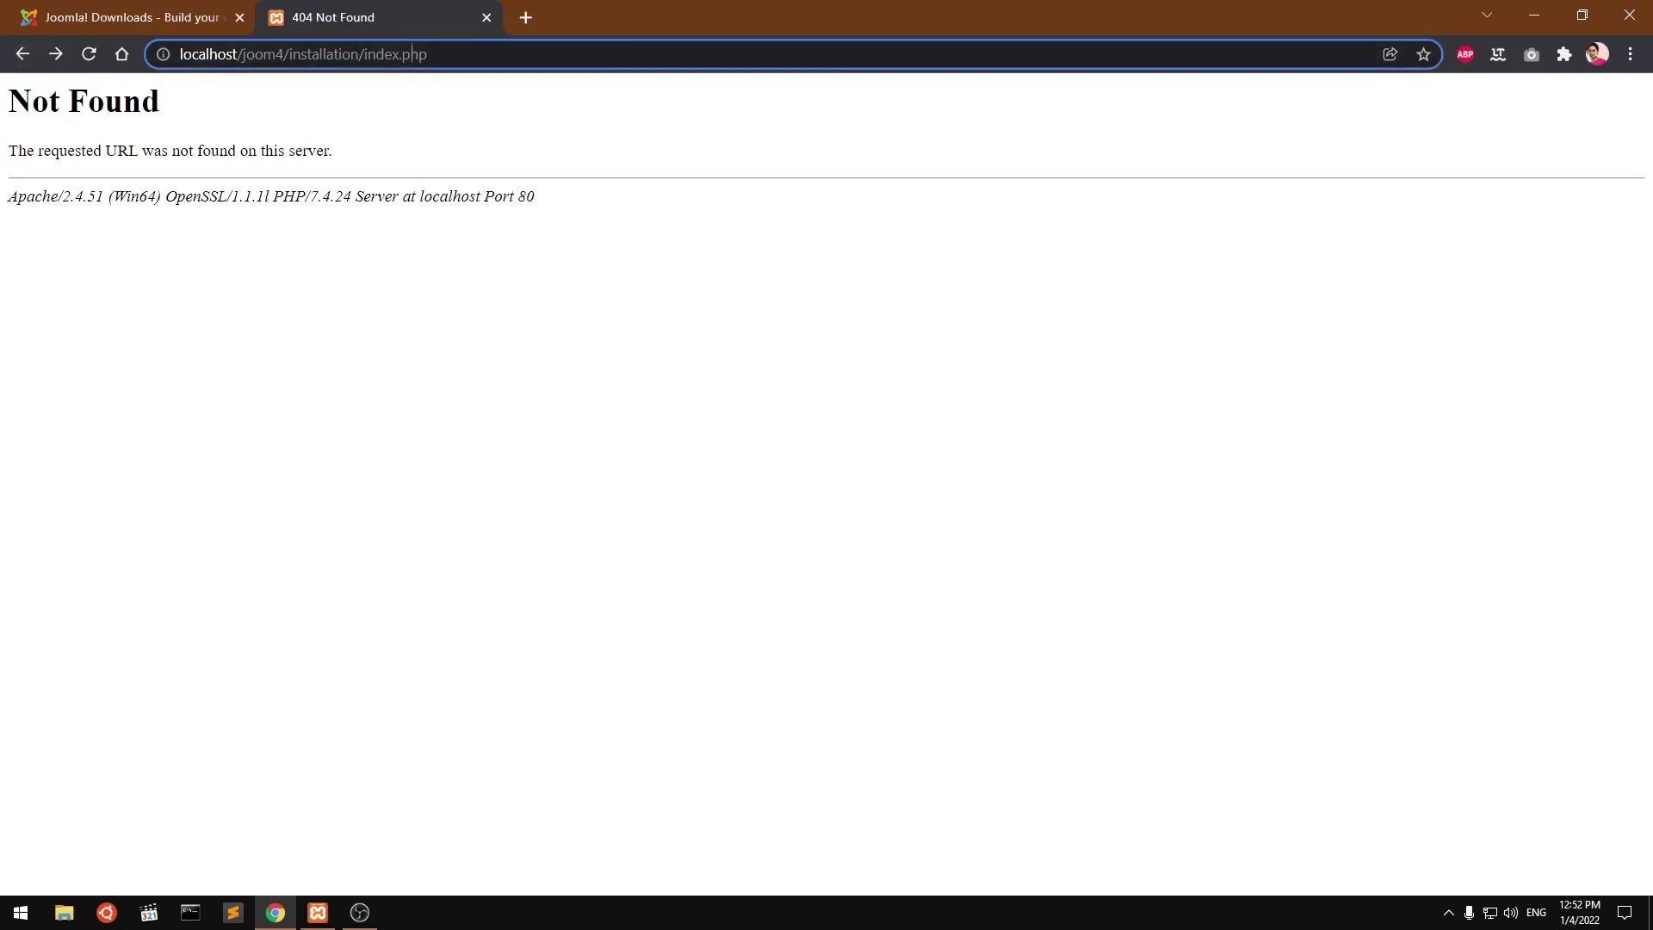
key("Return")
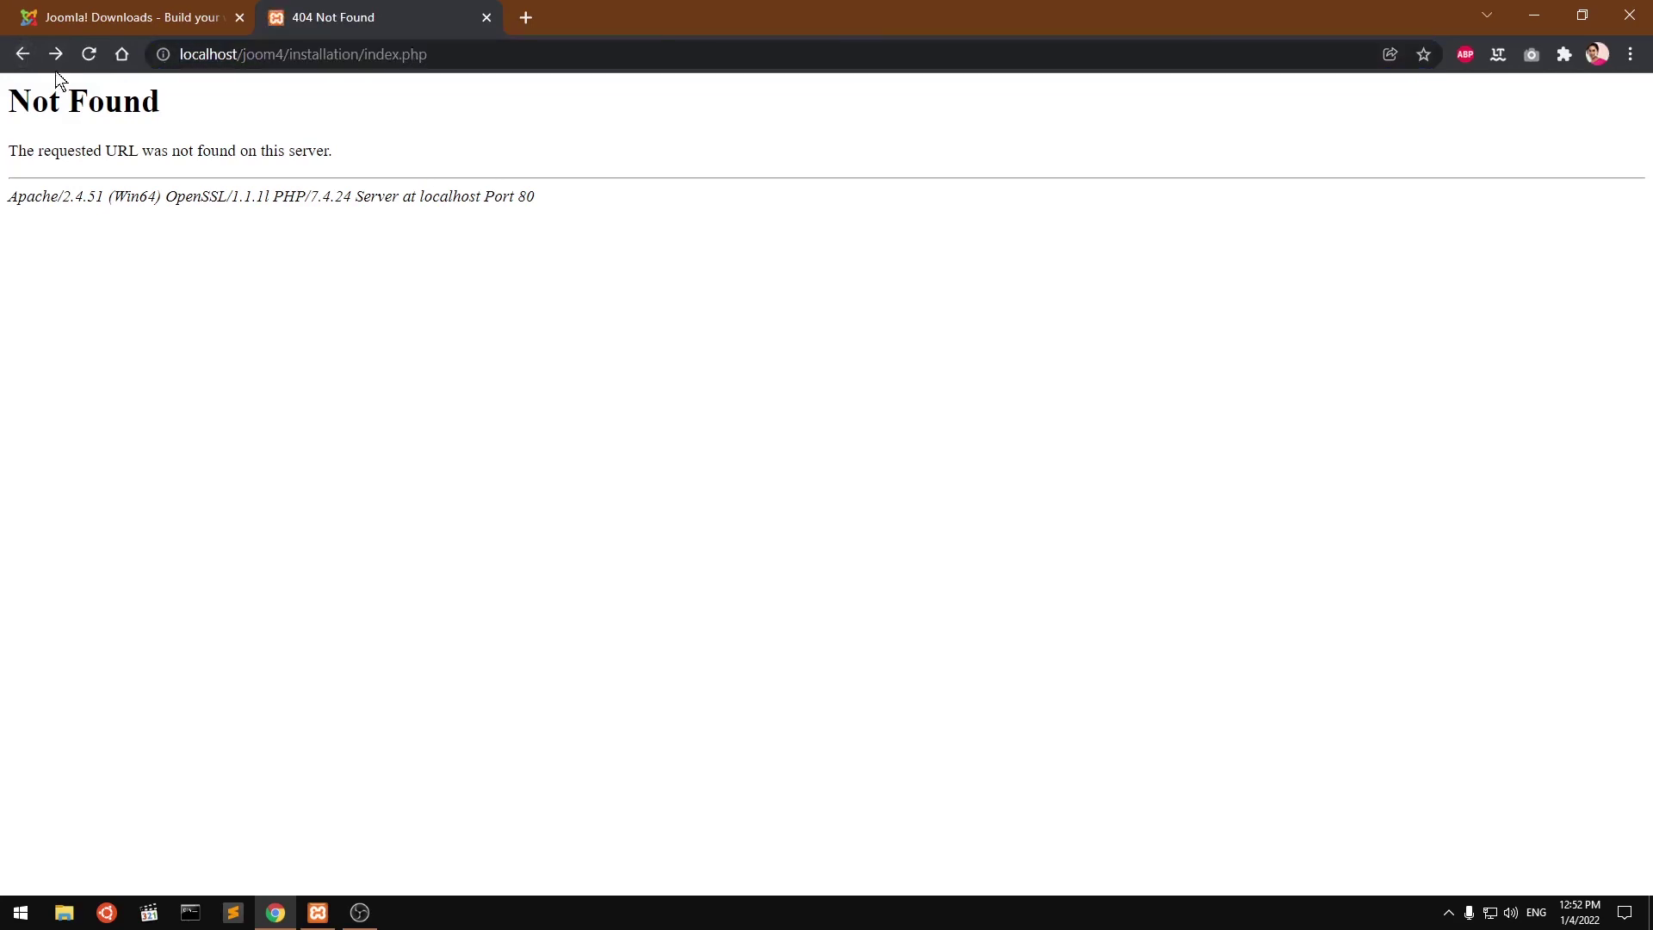
left_click(54, 54)
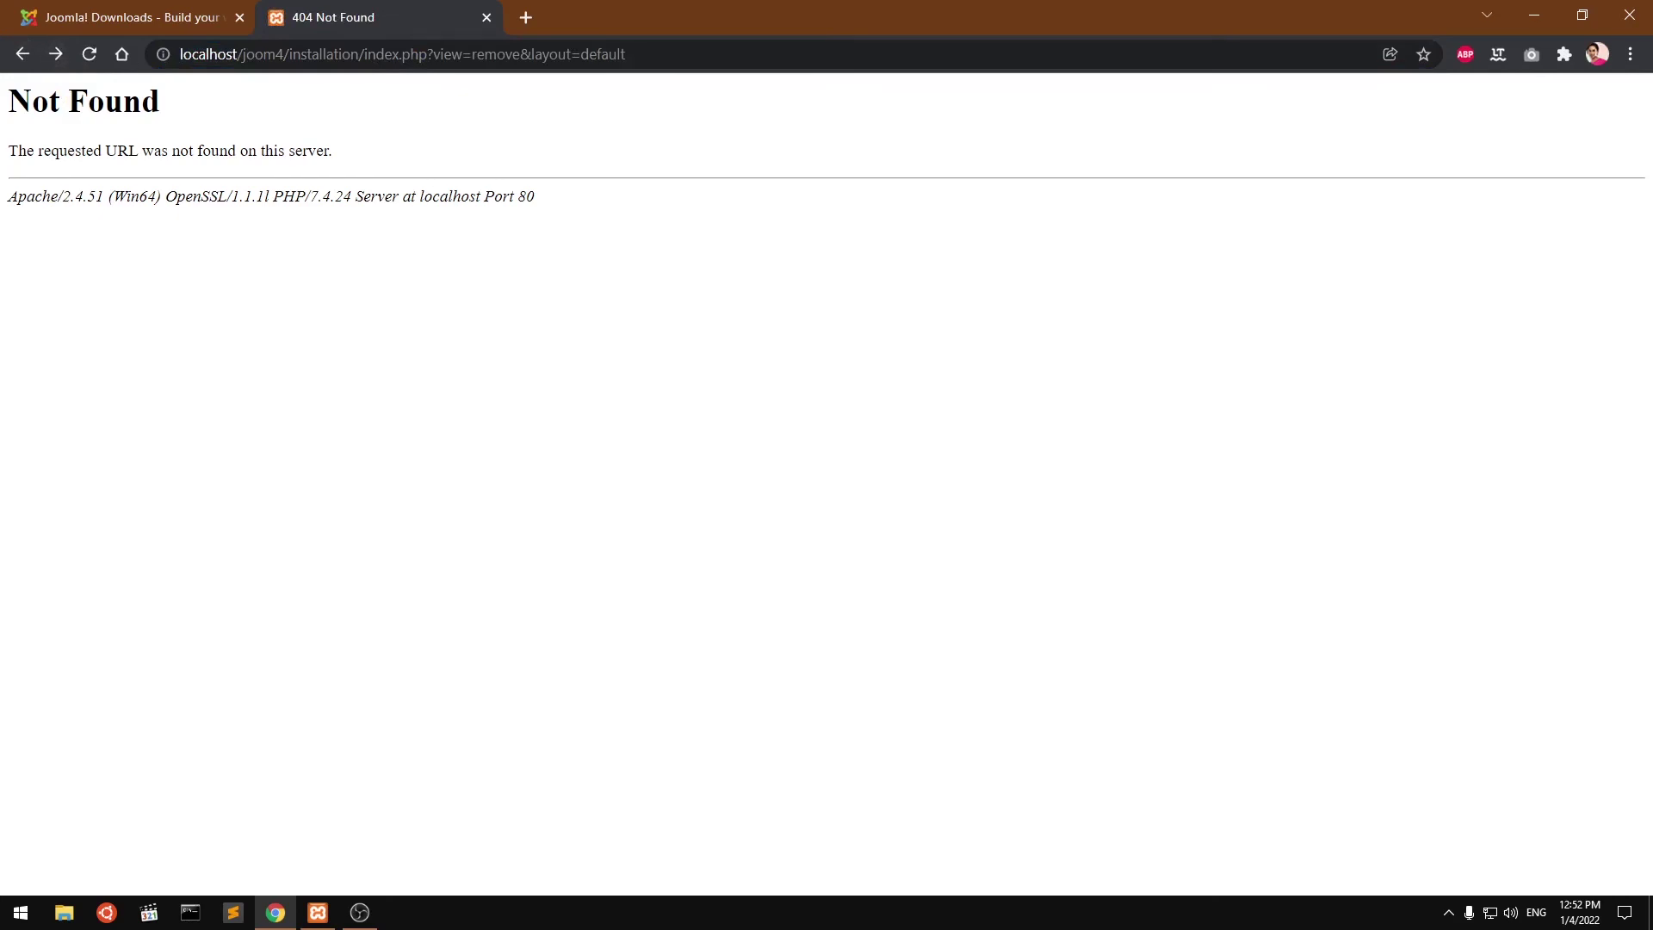
left_click(278, 54)
key("Return")
left_click(54, 52)
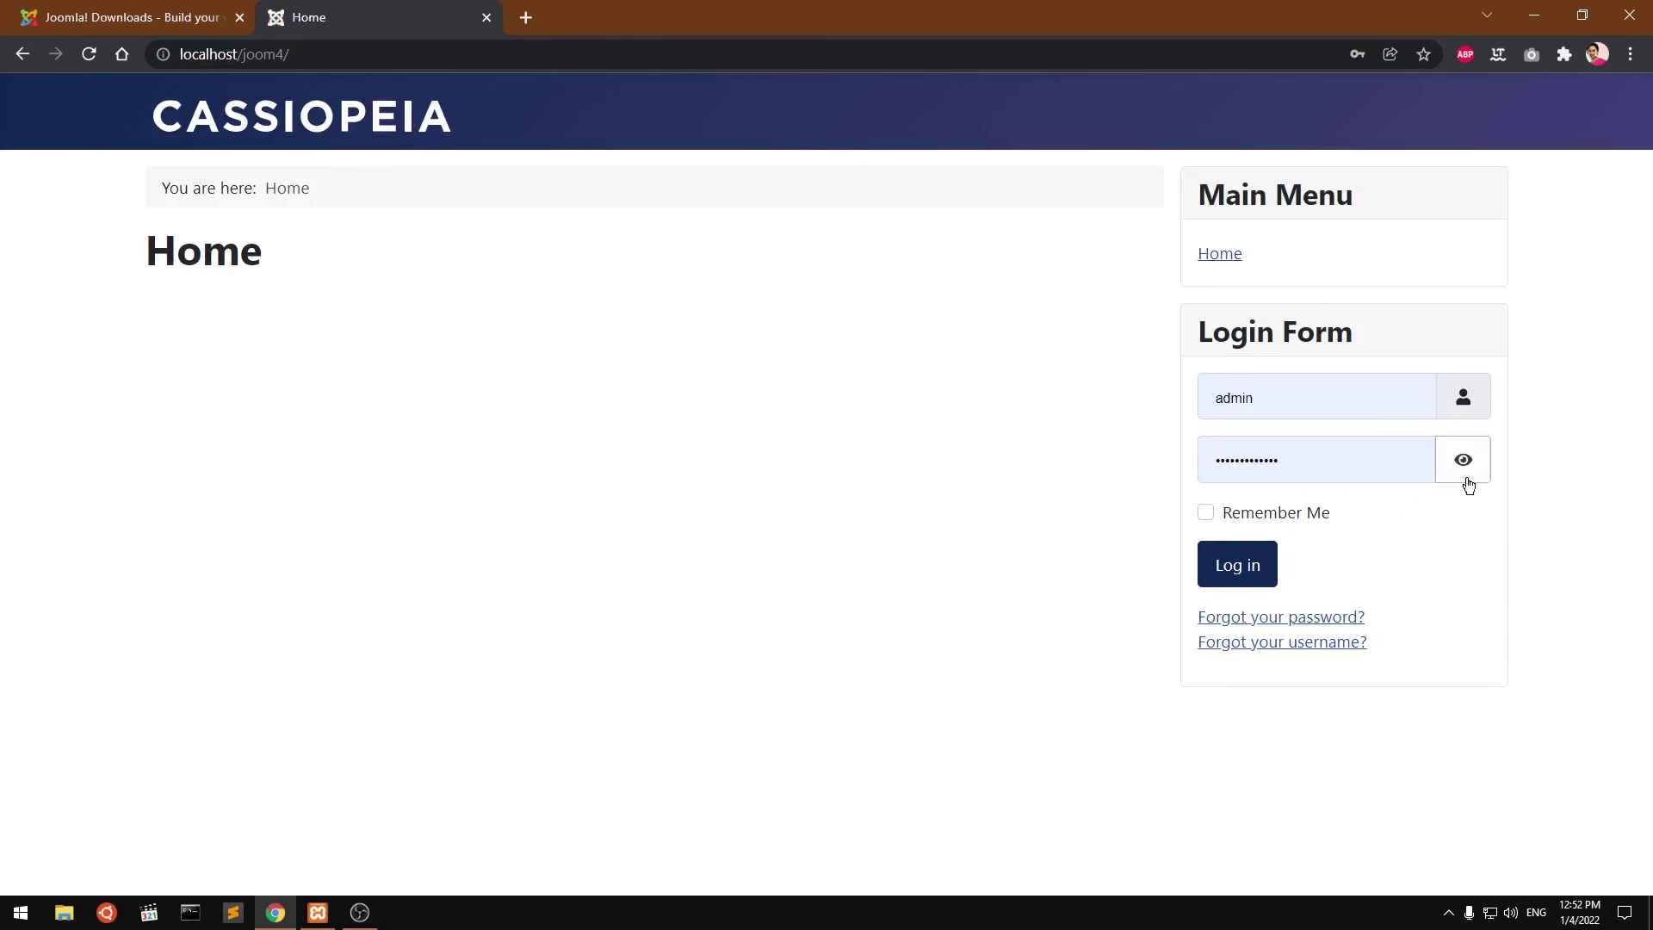
left_click(1463, 462)
left_click(1227, 564)
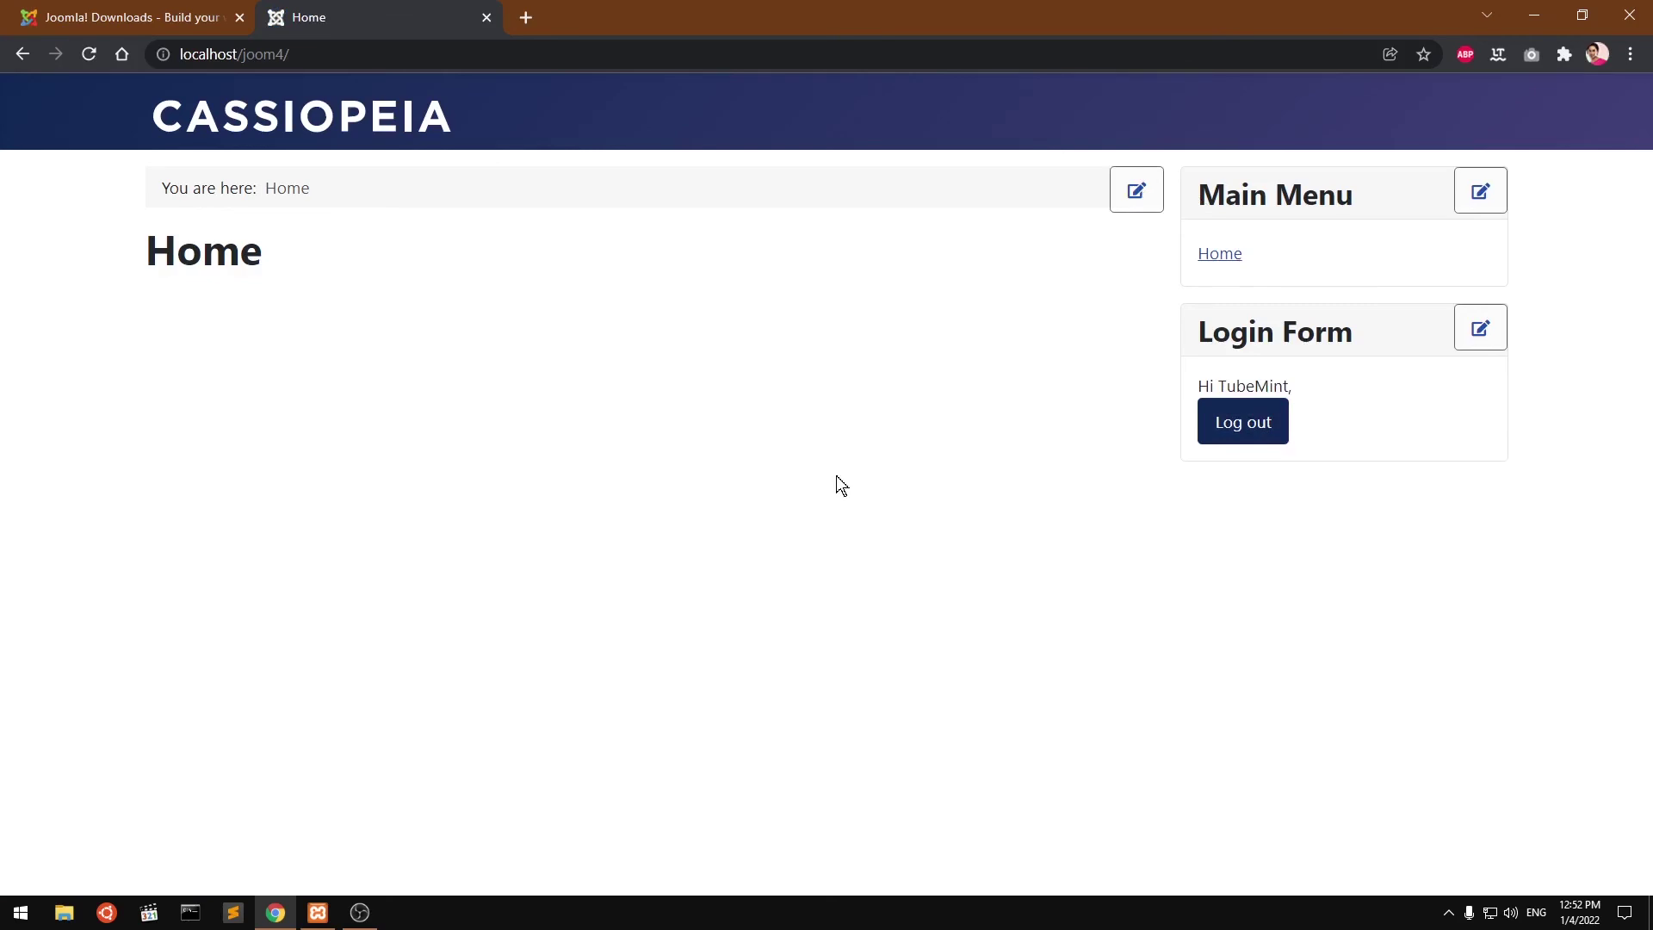
Reach localhost/joom4/administrator after the /admin address returns a 404
left_click(295, 54)
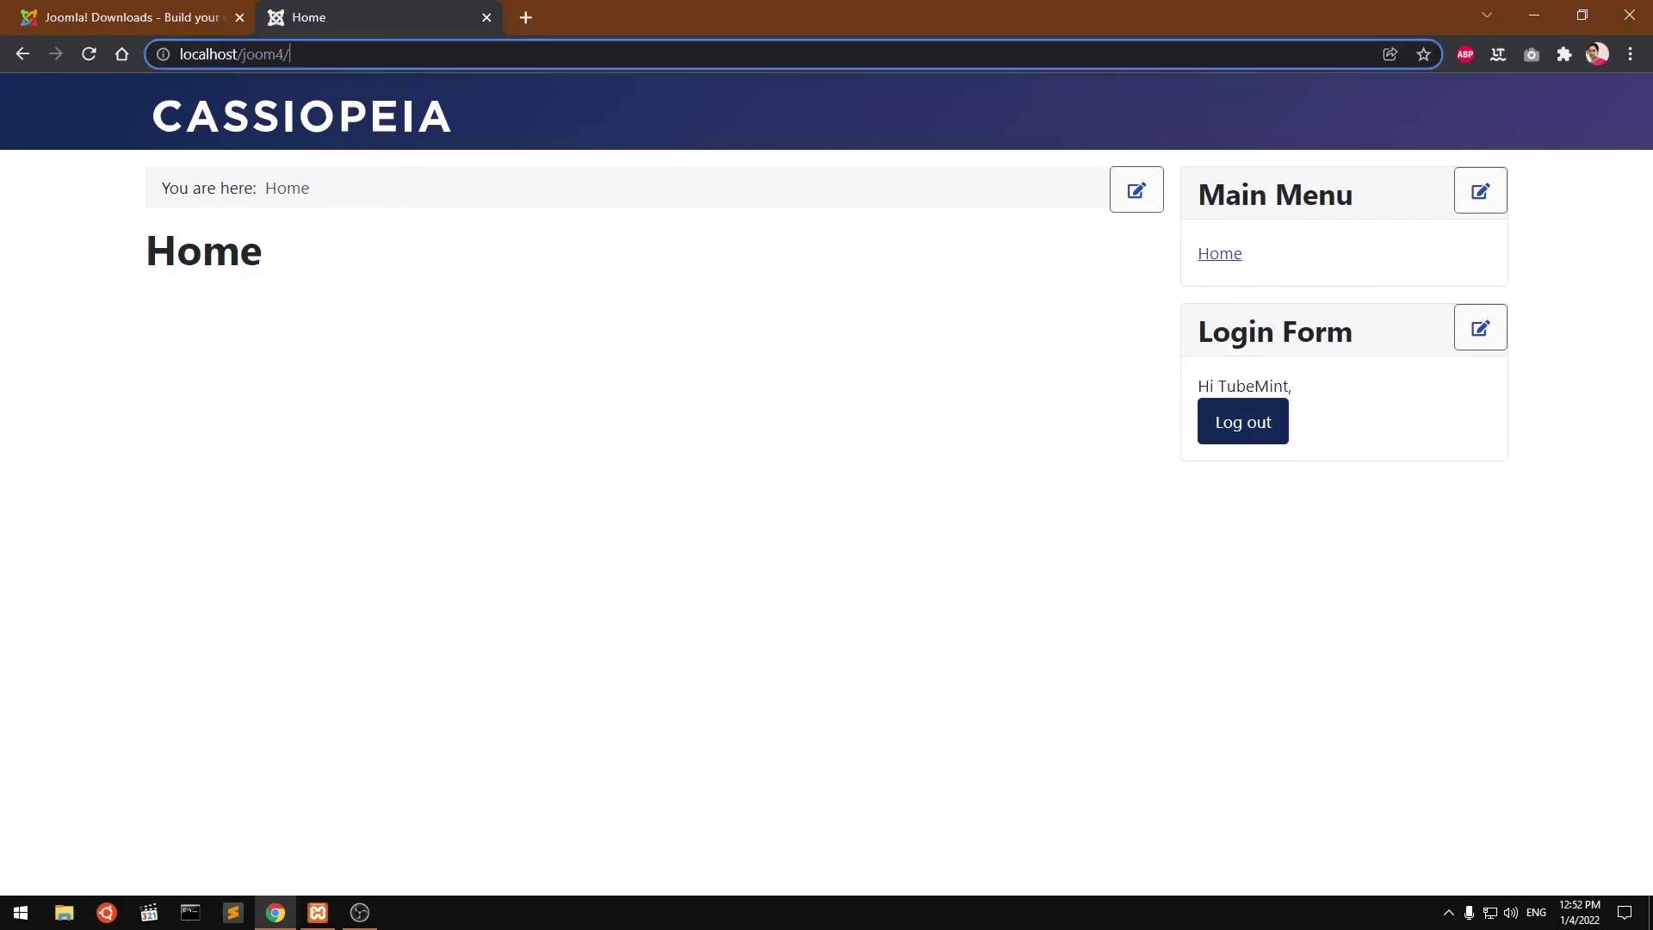
type("admin")
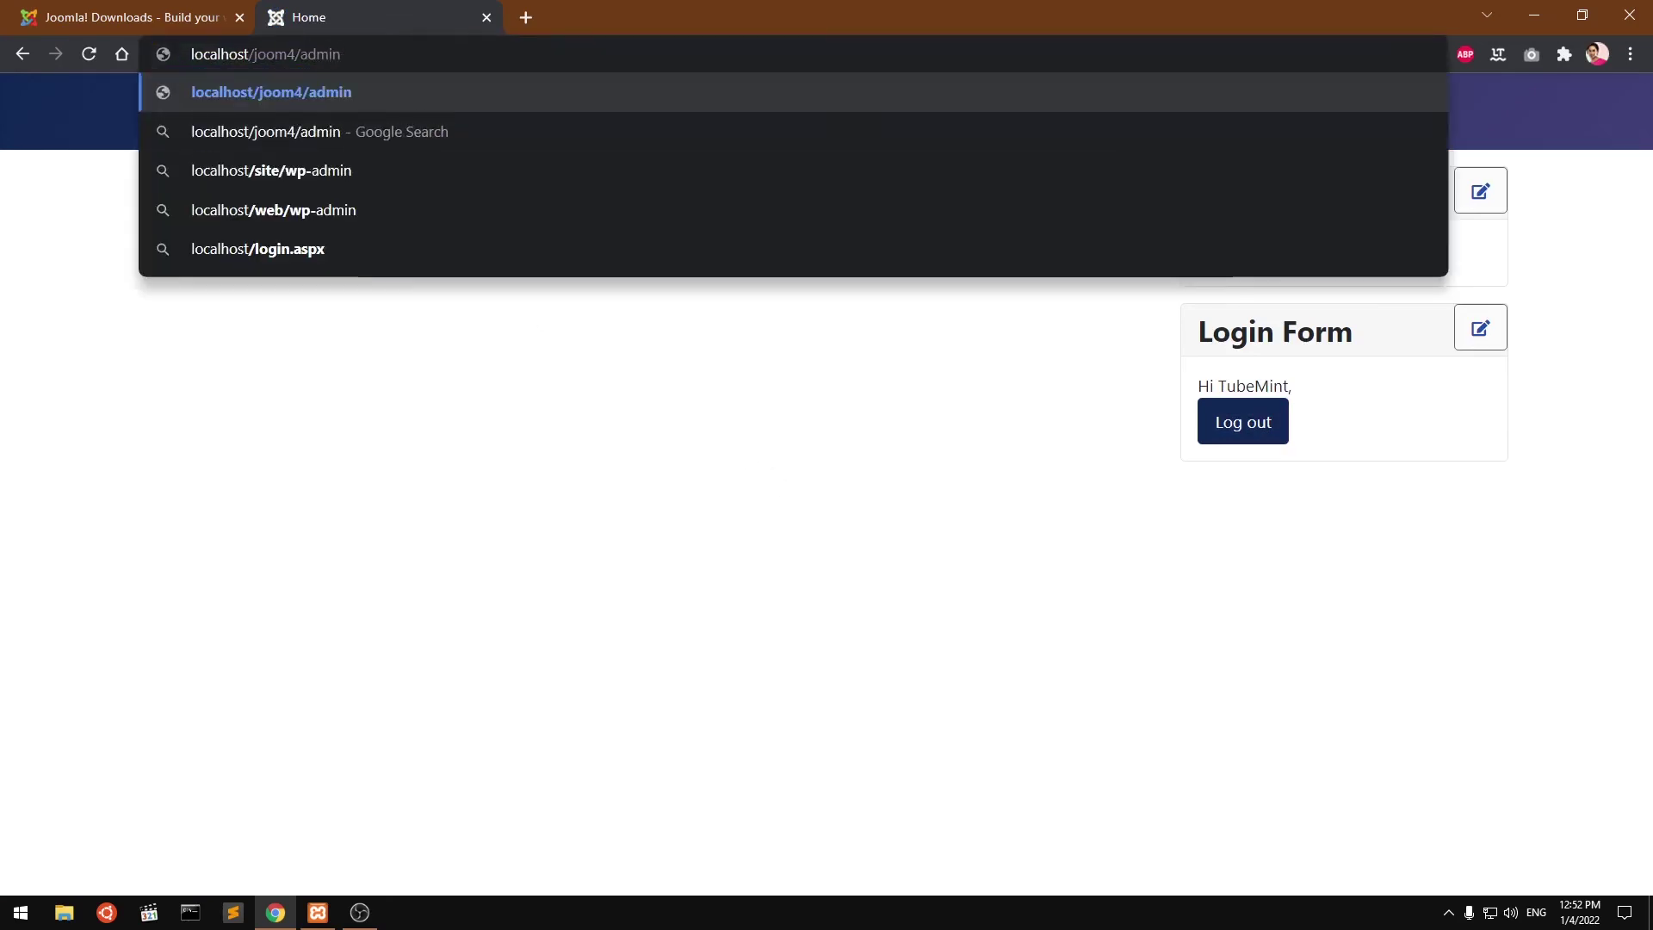
key("Return")
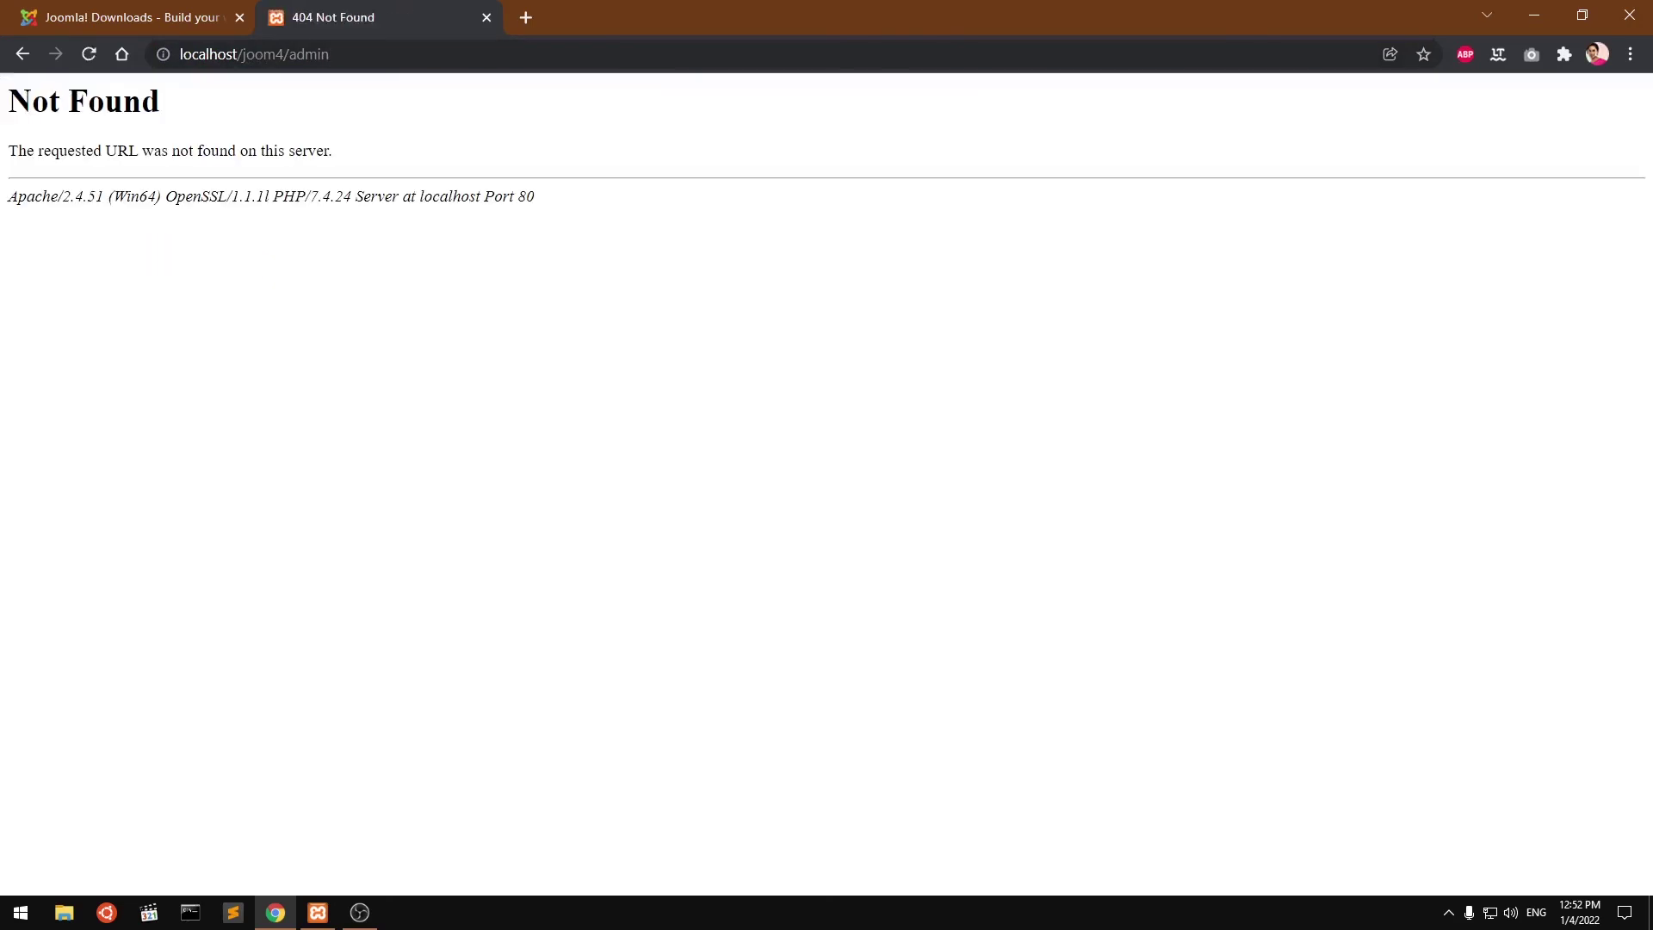
left_click(331, 54)
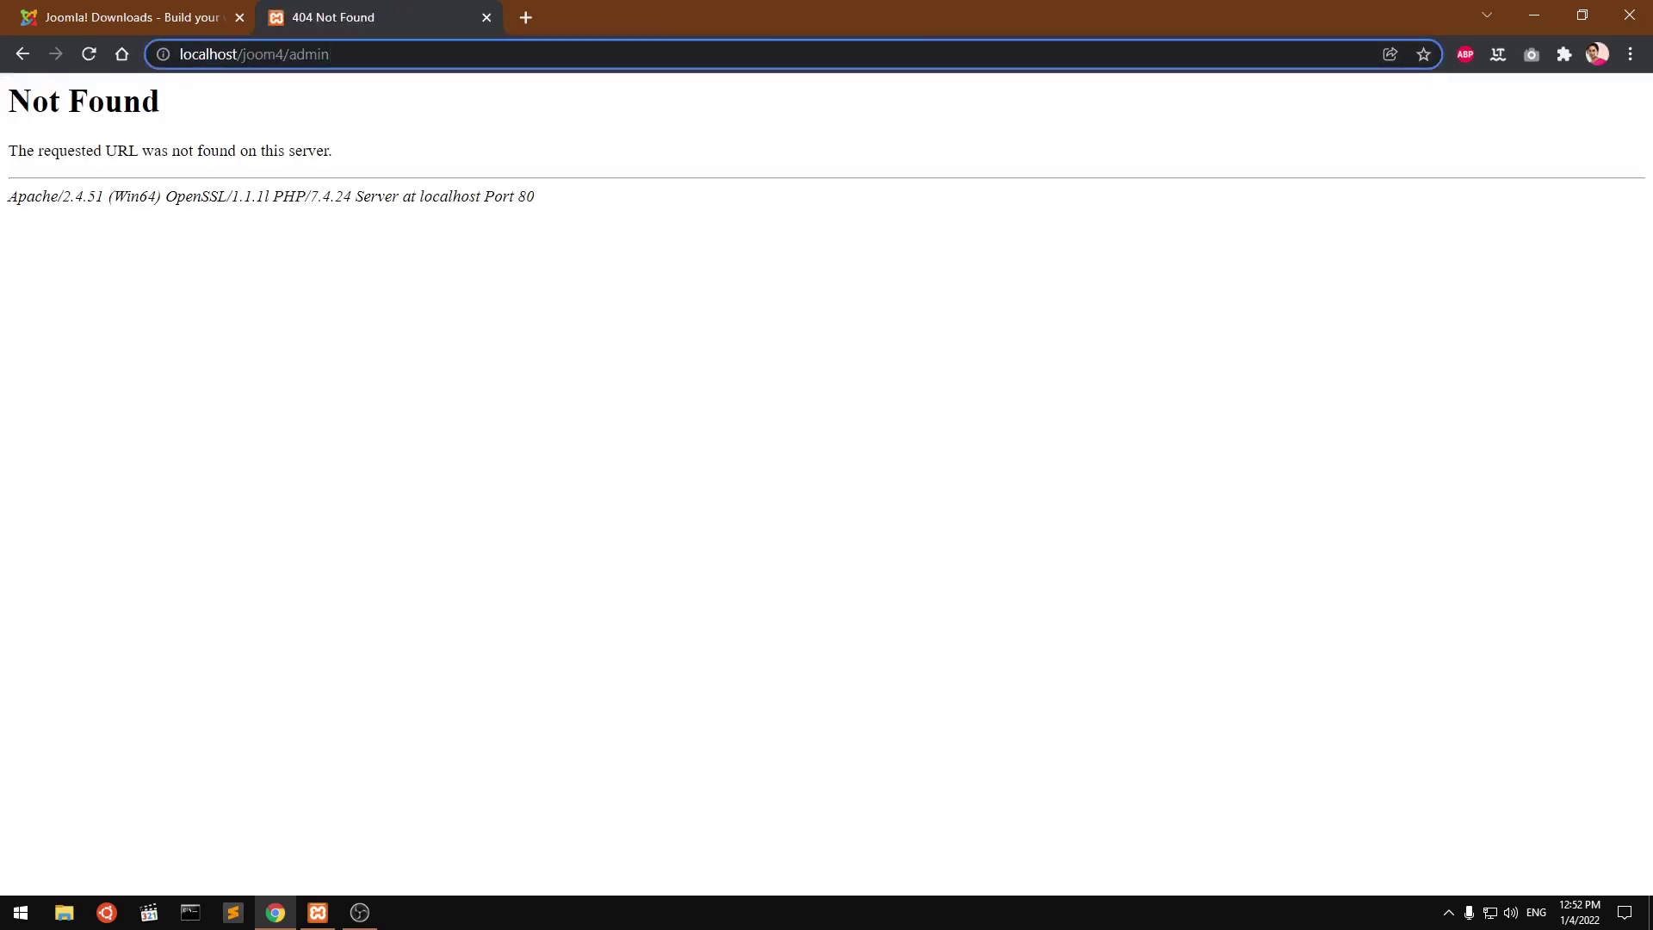
type("istr")
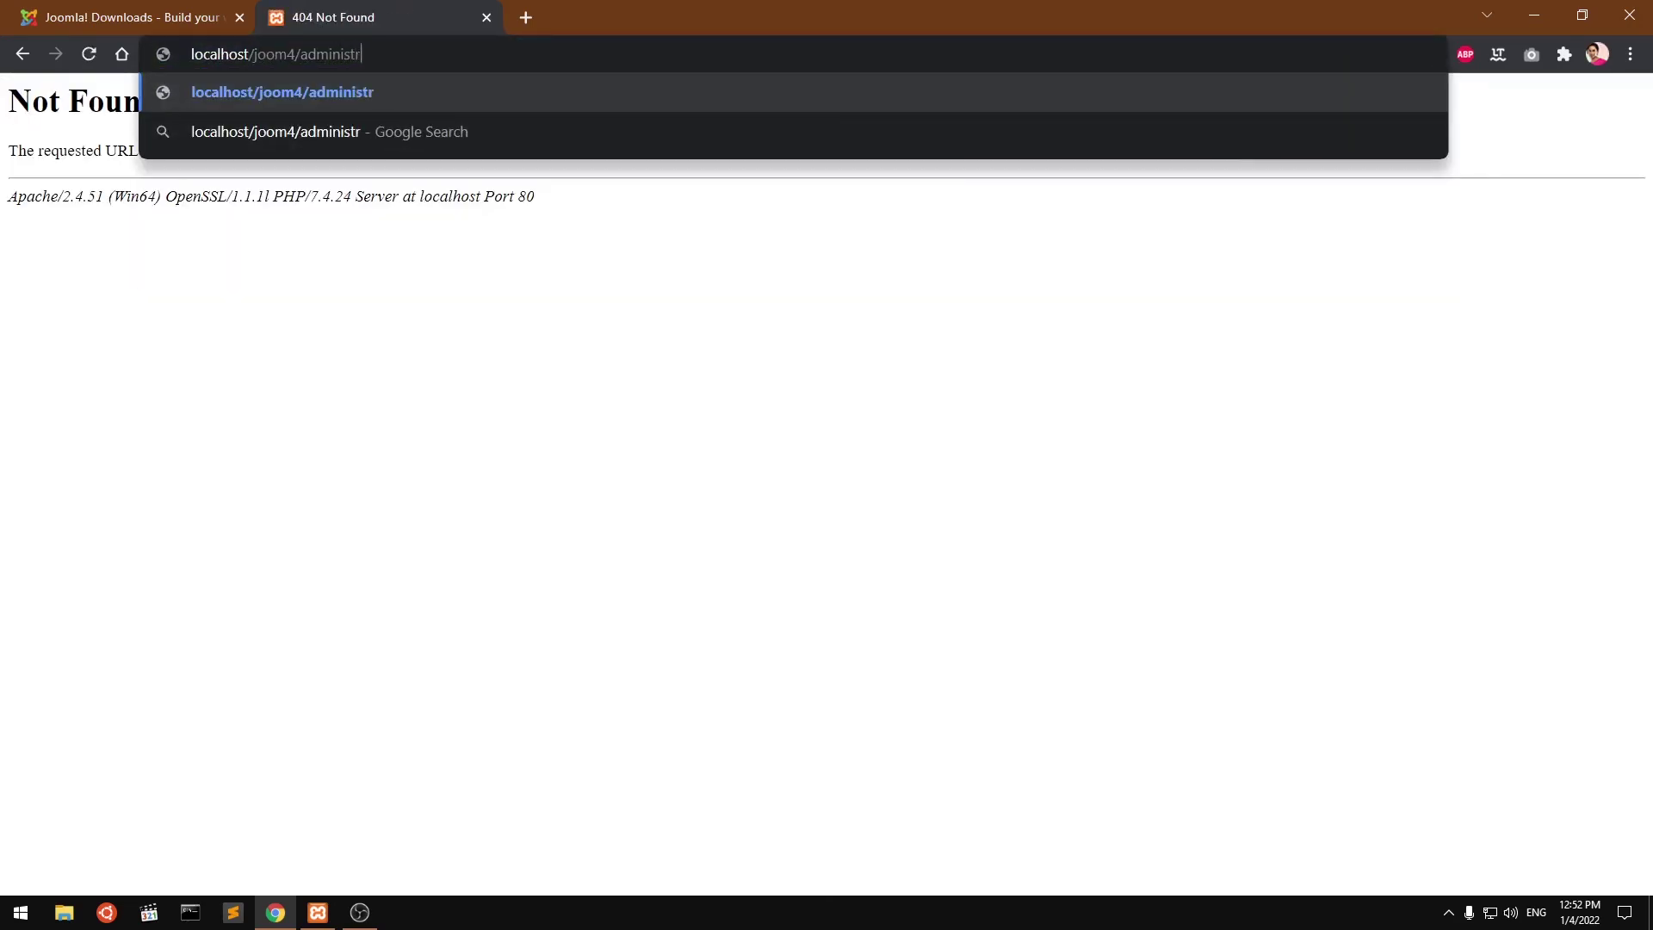
type("ator")
key("Return")
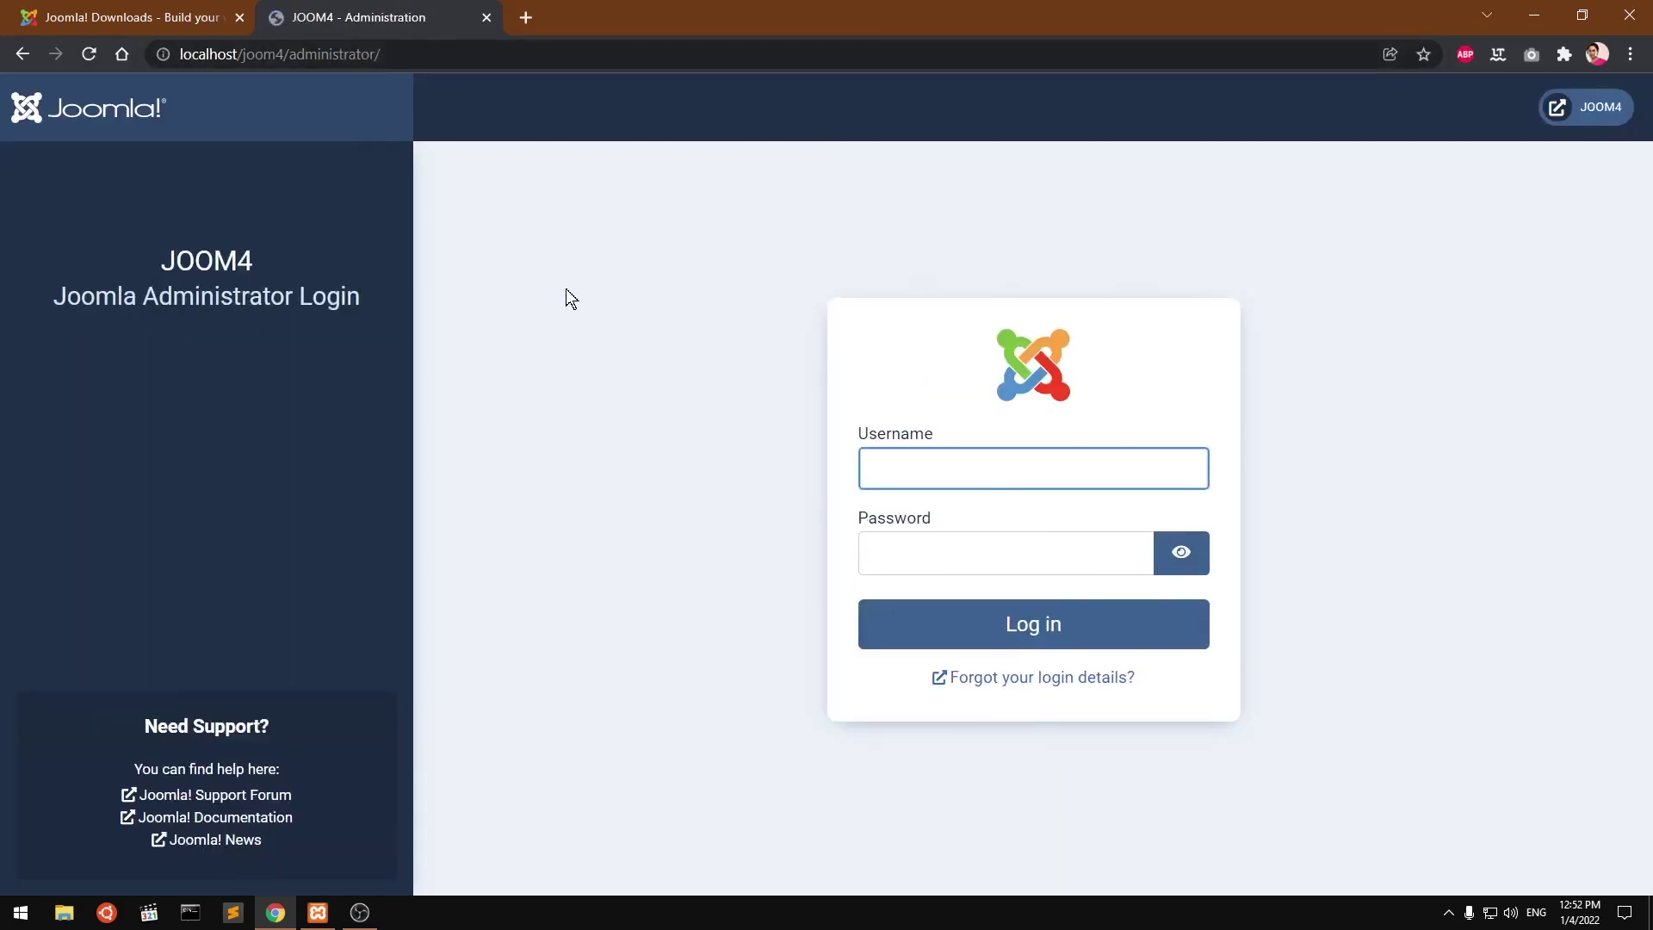
Log in to the administrator backend and dismiss the Joomla Statistics banner
left_click(1027, 623)
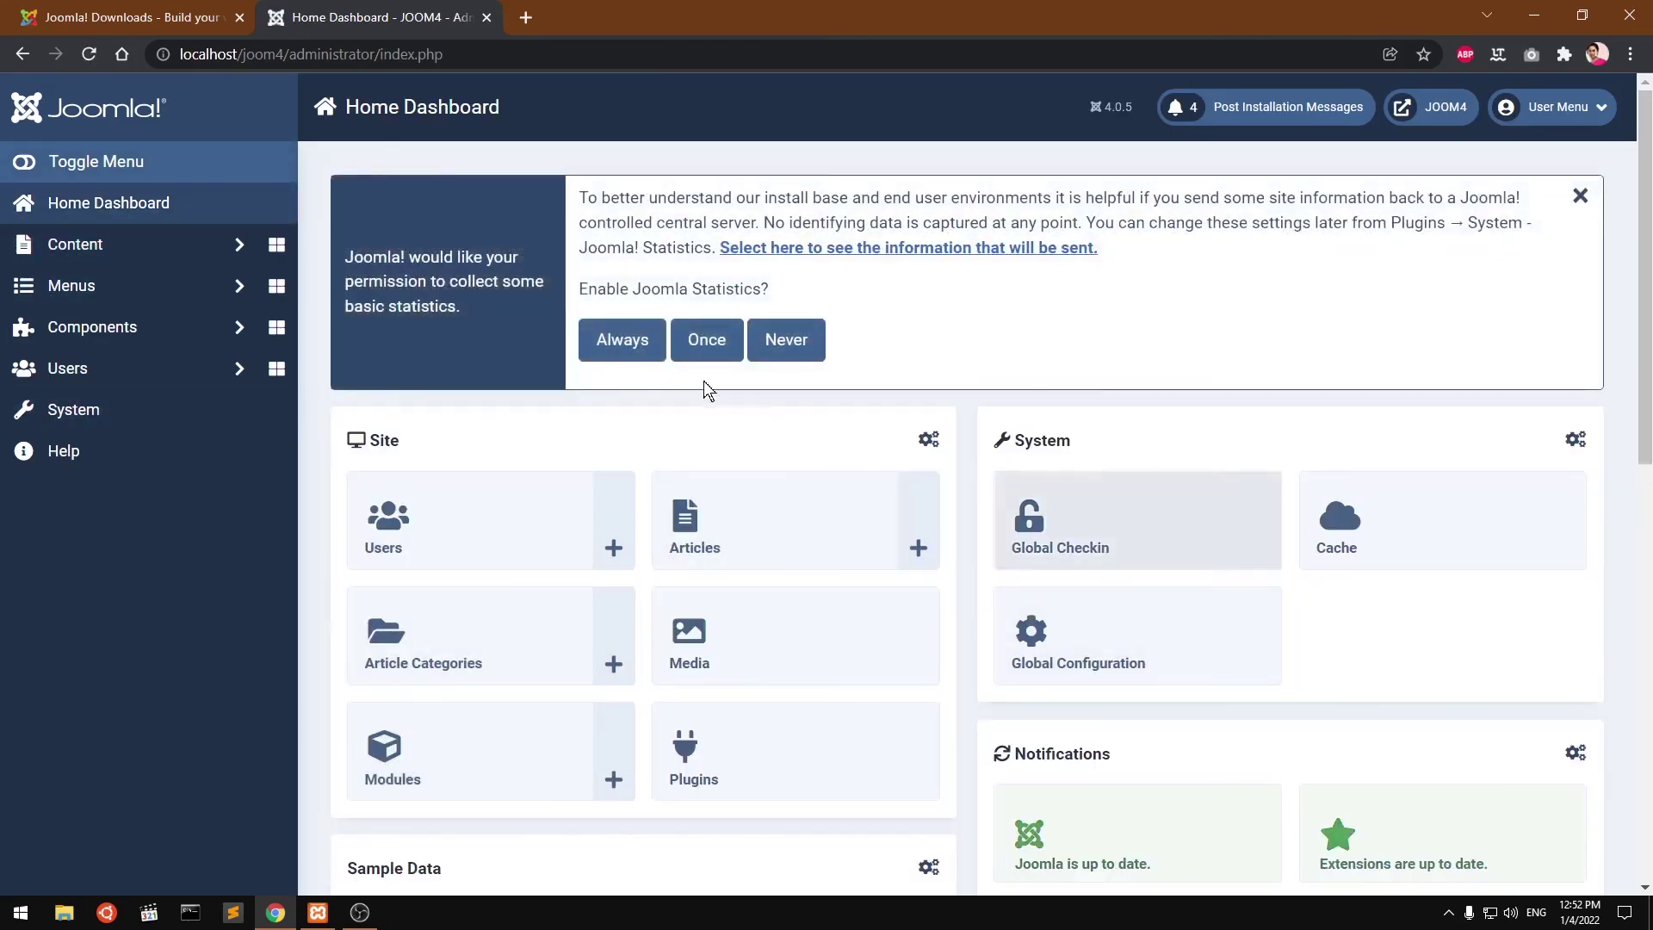
left_click(1587, 194)
left_click_drag(1649, 138, 1648, 772)
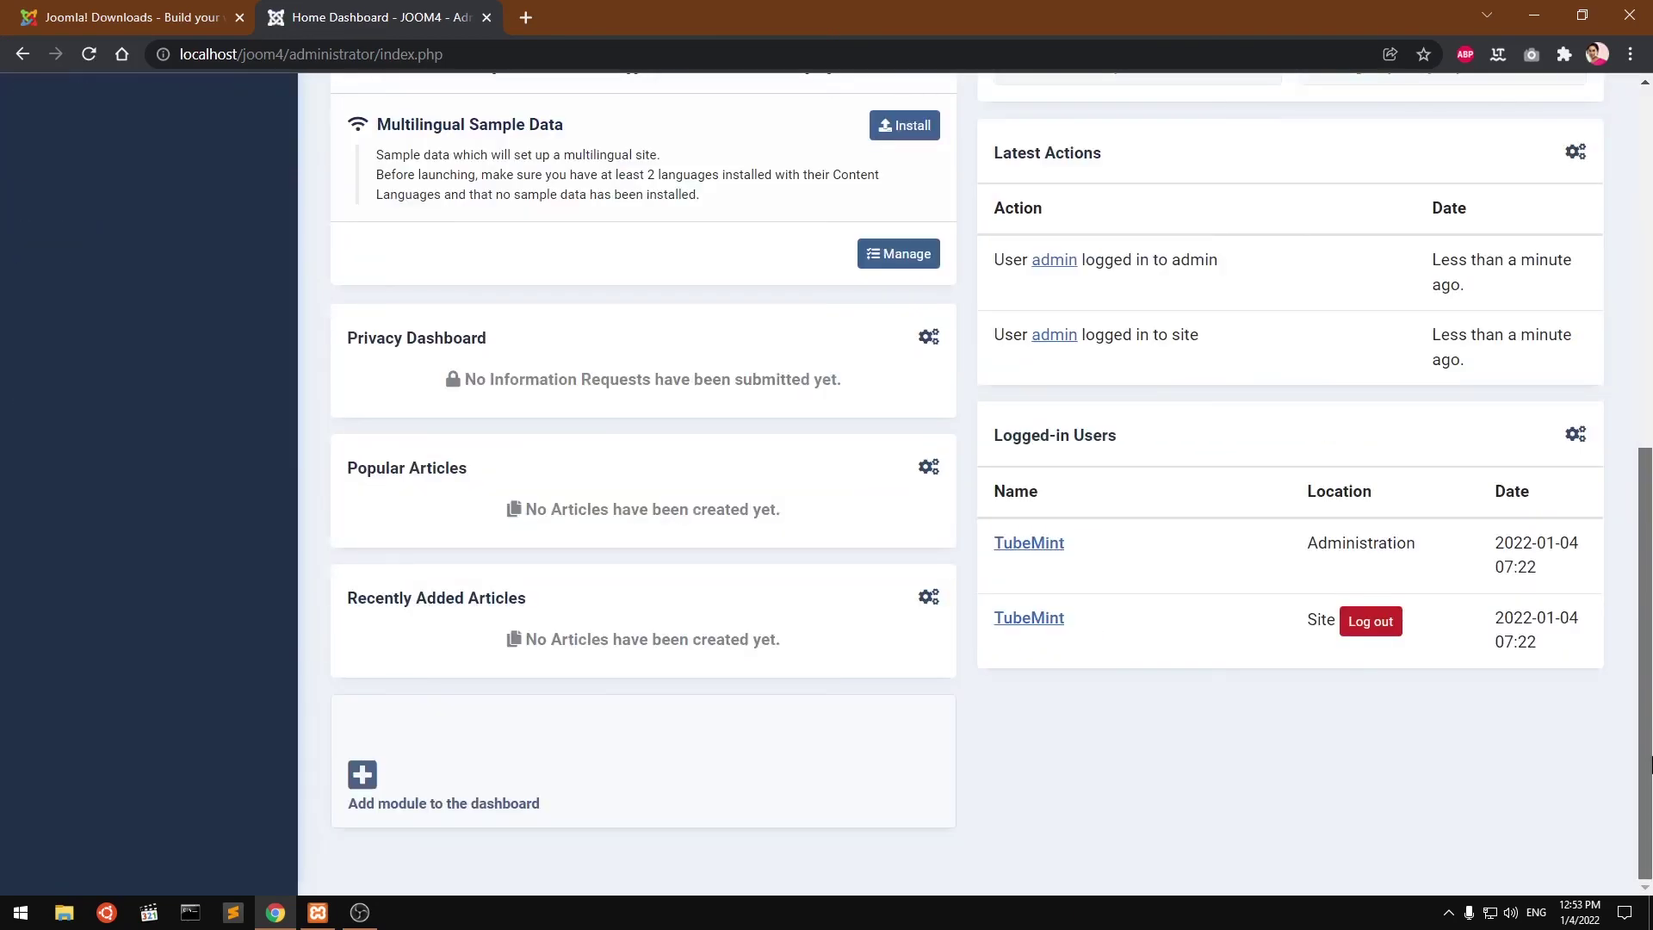
left_click_drag(1649, 549, 1649, 189)
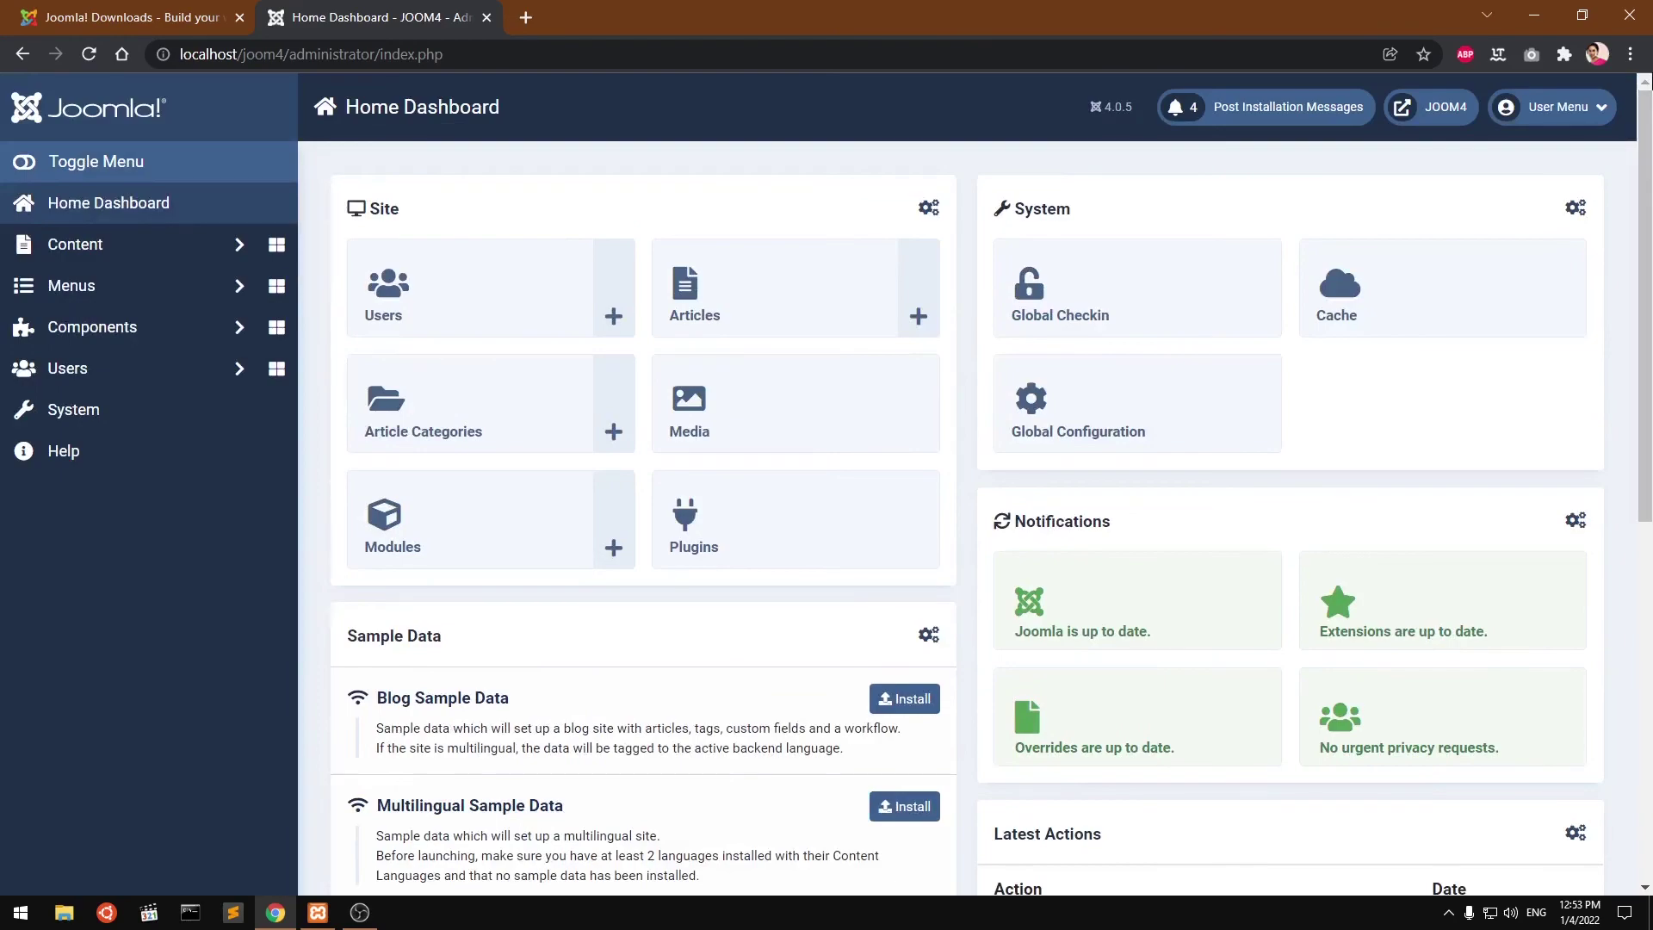